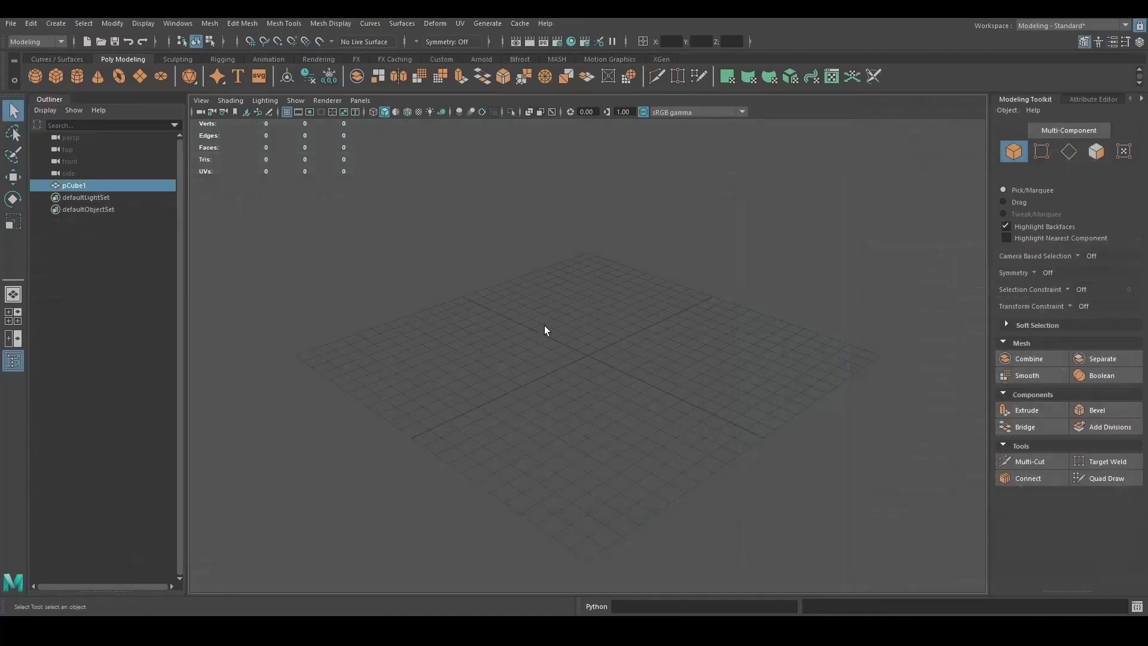
# Smooth the cube with 1 division and scale it up uniformly to about 4.92
pyautogui.click(1017, 374)
pyautogui.click(717, 359)
pyautogui.click(601, 362)
pyautogui.press('r')
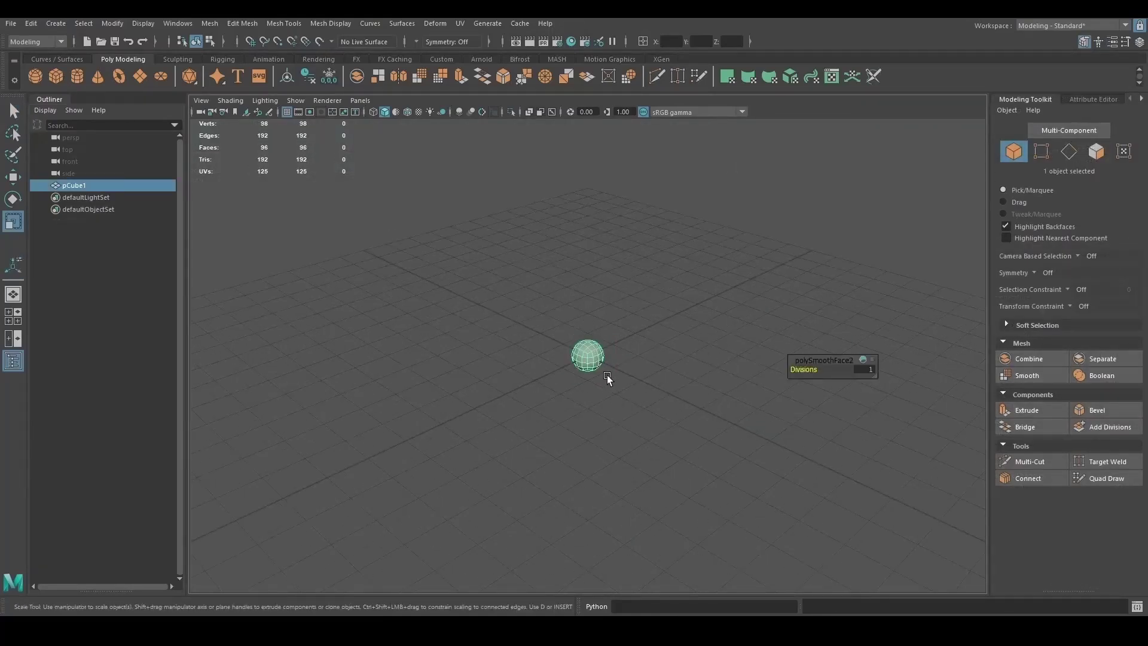
pyautogui.moveTo(607, 375); pyautogui.dragTo(675, 443, button='middle')
pyautogui.press('w')
pyautogui.keyDown('alt'); pyautogui.moveTo(674, 443); pyautogui.dragTo(655, 366); pyautogui.keyUp('alt')
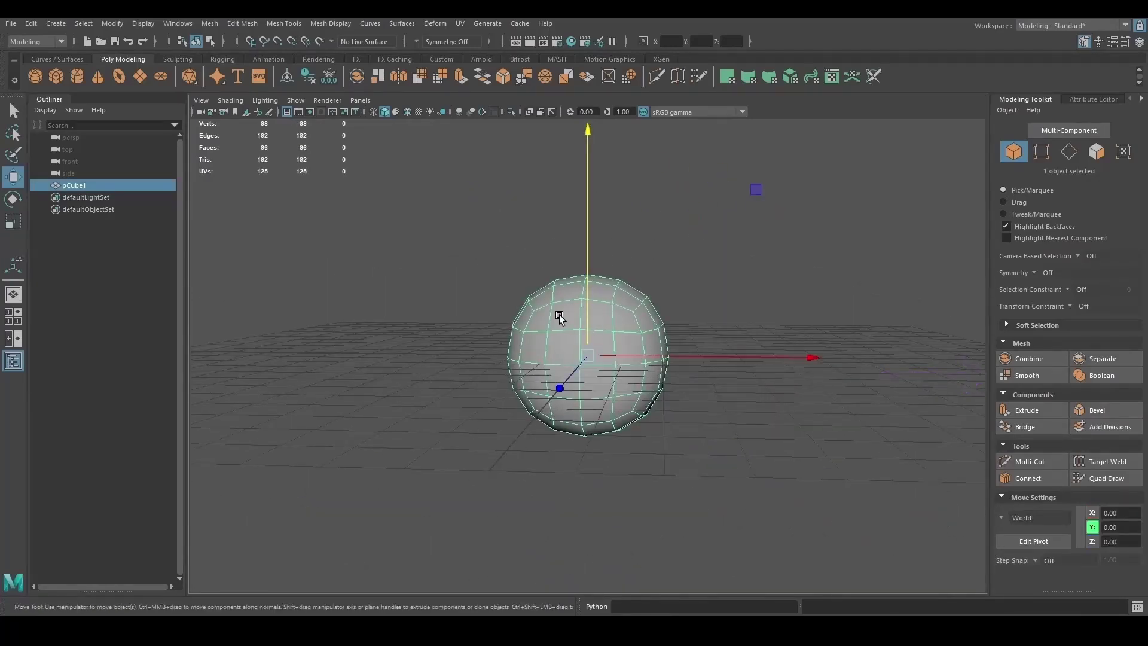
pyautogui.keyDown('alt'); pyautogui.moveTo(558, 315); pyautogui.dragTo(615, 335); pyautogui.keyUp('alt')
pyautogui.click(532, 273)
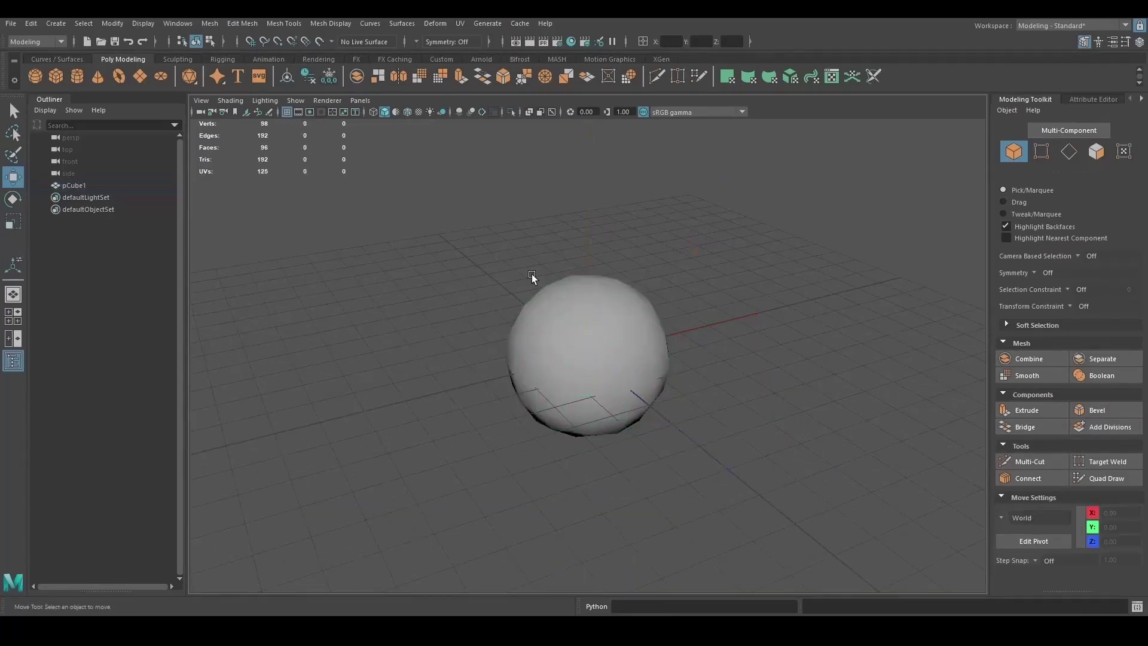
# Create a polygon sphere, scale it to about 2.13 to match the smoothed cube, and make it a live surface
pyautogui.click(34, 75)
pyautogui.press('r')
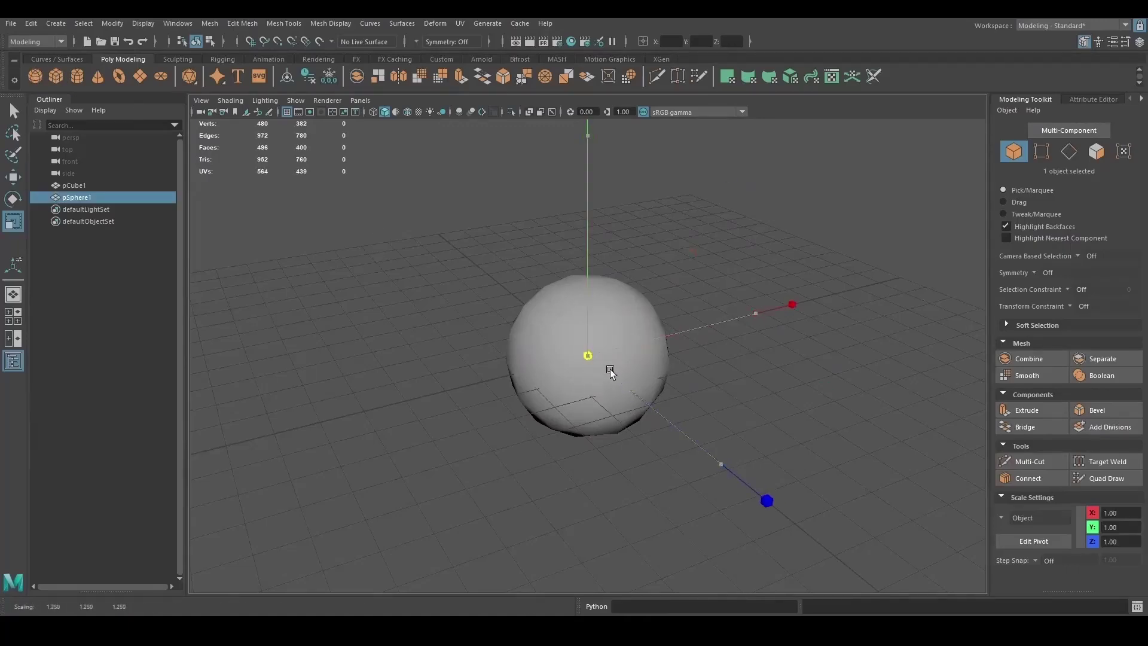
pyautogui.moveTo(642, 386)
pyautogui.mouseDown()
pyautogui.moveTo(669, 400)
pyautogui.moveTo(663, 381)
pyautogui.mouseUp()
pyautogui.click(318, 39)
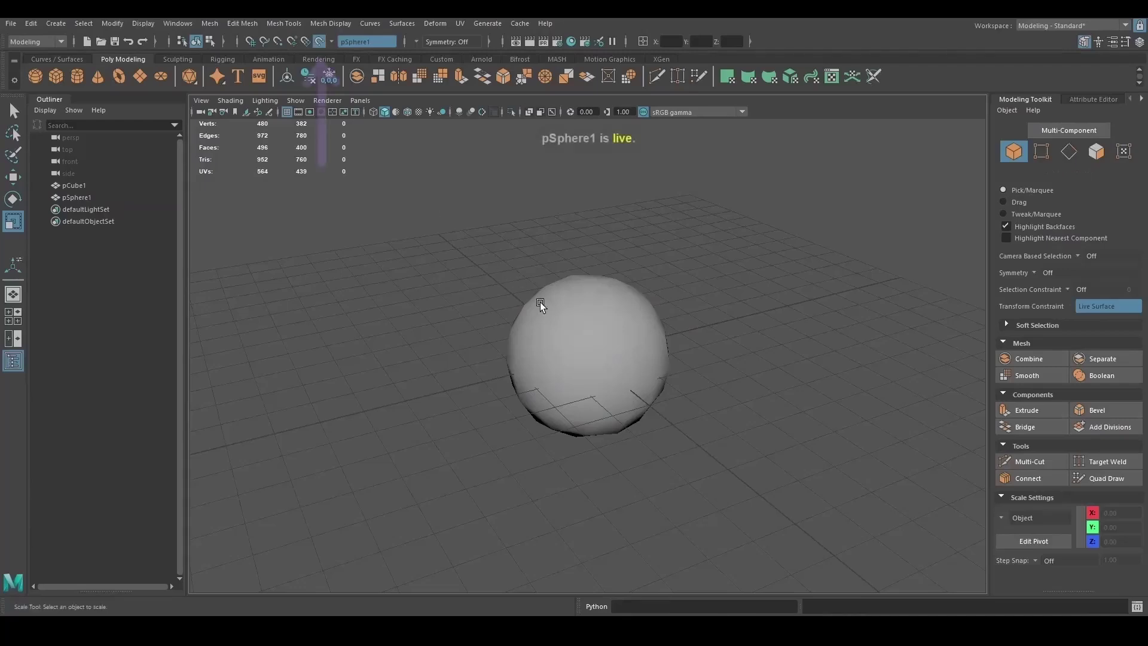
# Snap all vertices of the smoothed cube onto the live sphere by scaling them slightly, and return to object mode
pyautogui.click(527, 328)
pyautogui.rightClick(513, 254)
pyautogui.click(492, 244)
pyautogui.moveTo(398, 170); pyautogui.dragTo(773, 521)
pyautogui.moveTo(588, 358); pyautogui.dragTo(584, 355)
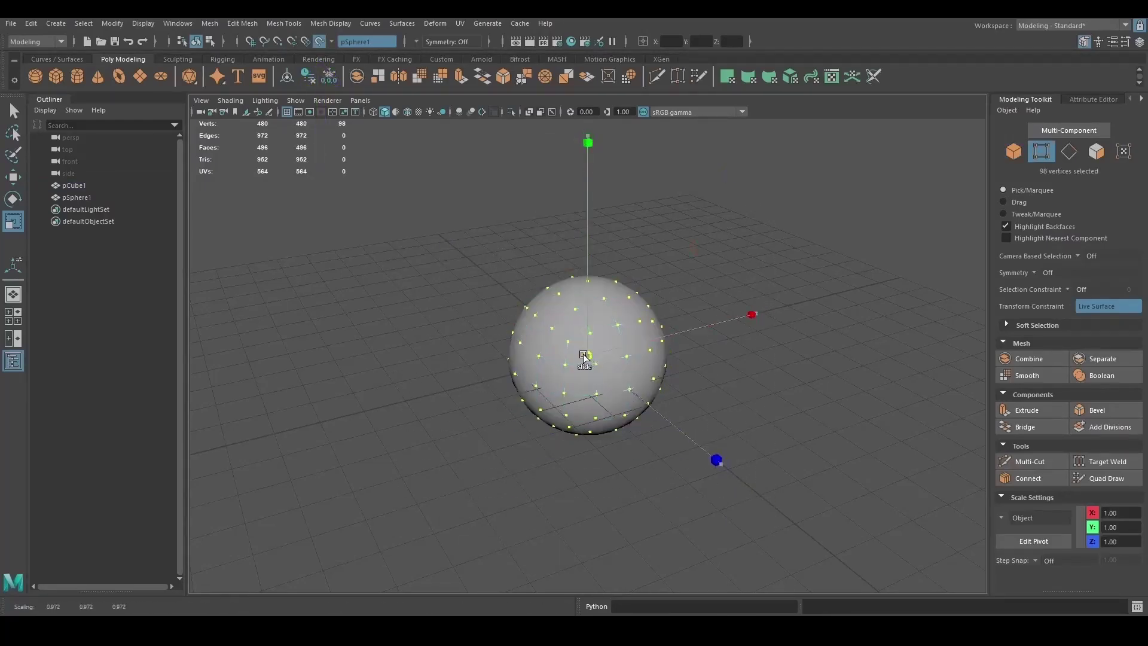
pyautogui.press('F8')
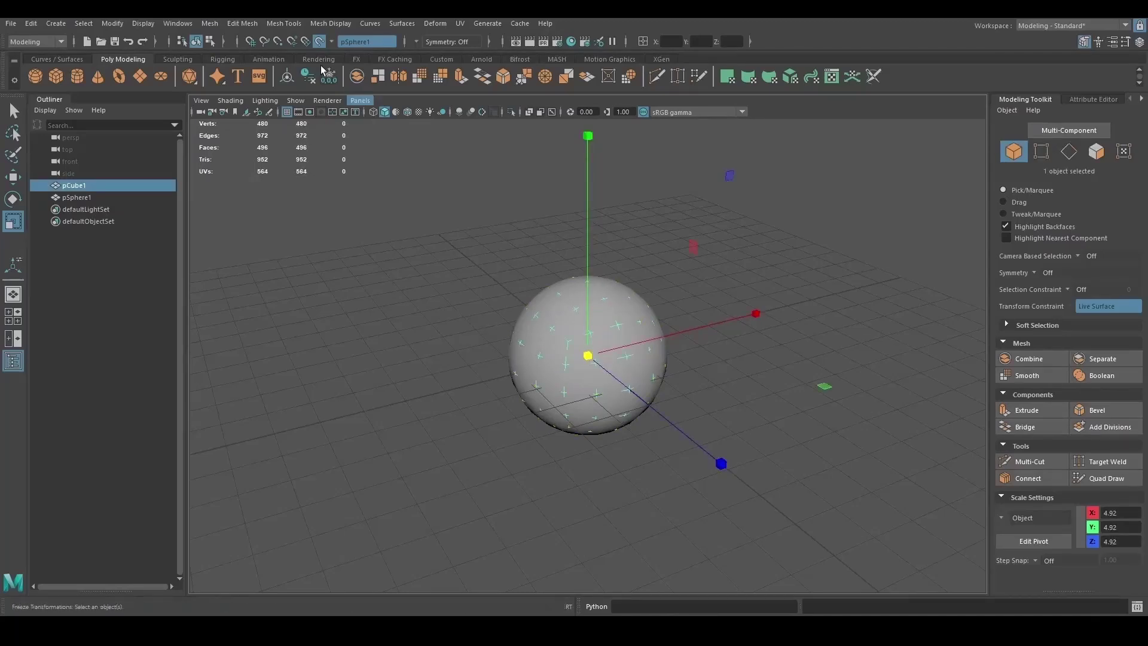
# Turn off the live surface and delete the helper sphere
pyautogui.click(321, 40)
pyautogui.click(570, 277)
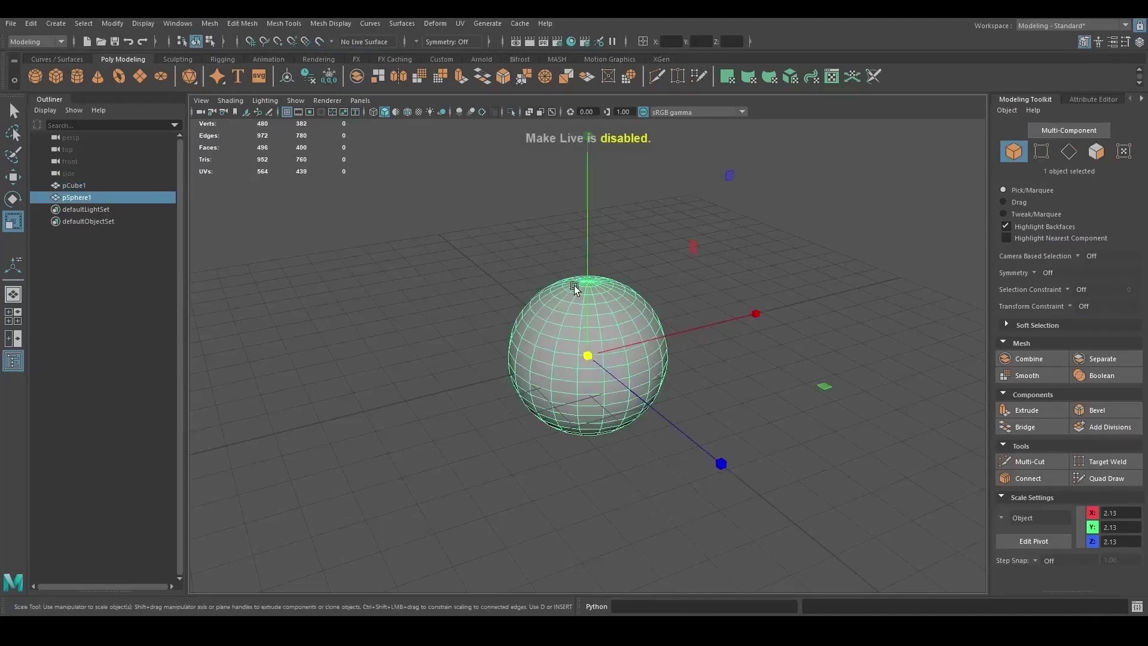
pyautogui.press('Delete')
# Preview the remaining ball in smooth display and switch it back to the unsmoothed display
pyautogui.click(584, 322)
pyautogui.press('3')
pyautogui.click(733, 318)
pyautogui.keyDown('alt'); pyautogui.moveTo(733, 317); pyautogui.dragTo(603, 303); pyautogui.keyUp('alt')
pyautogui.click(604, 304)
pyautogui.press('1')
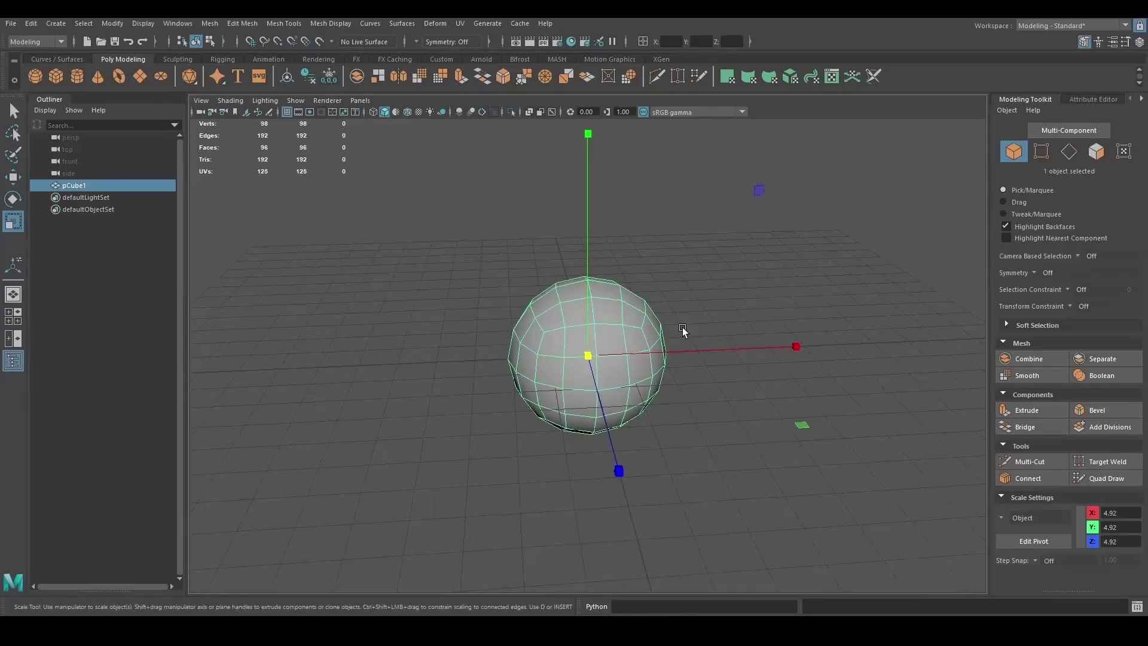
# Scale the ball up uniformly and raise it above the grid to Y 7.50
pyautogui.moveTo(588, 355); pyautogui.dragTo(615, 368)
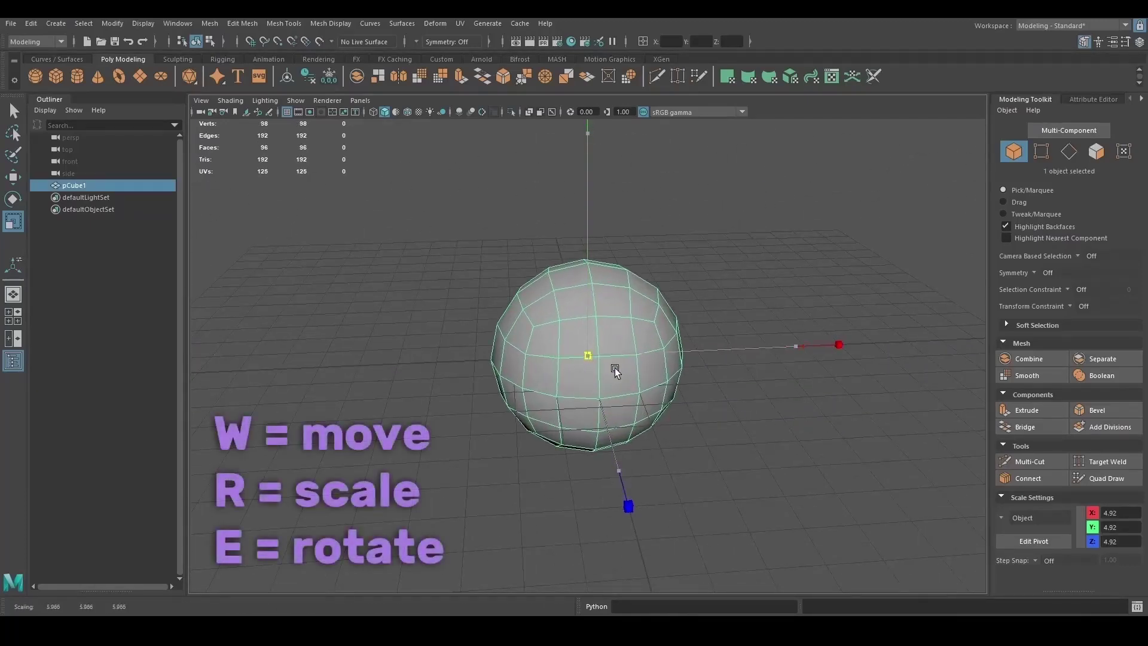
pyautogui.press('w')
pyautogui.scroll(-3, 600, 287)
pyautogui.keyDown('alt'); pyautogui.moveTo(601, 287); pyautogui.dragTo(595, 204); pyautogui.keyUp('alt')
pyautogui.scroll(5, 597, 302)
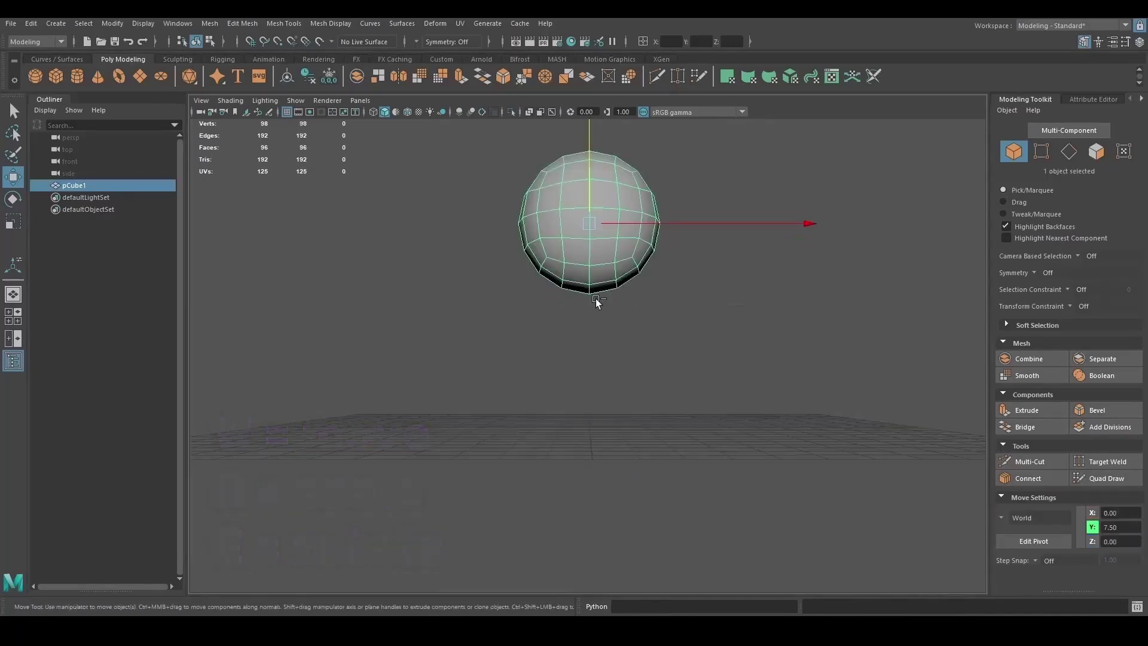
# Duplicate the ball for the body, scale the copy uniformly to 3.63, and place it just below the original at Y 4.07
pyautogui.hotkey('ctrl', 'd')
pyautogui.moveTo(601, 145); pyautogui.dragTo(642, 302)
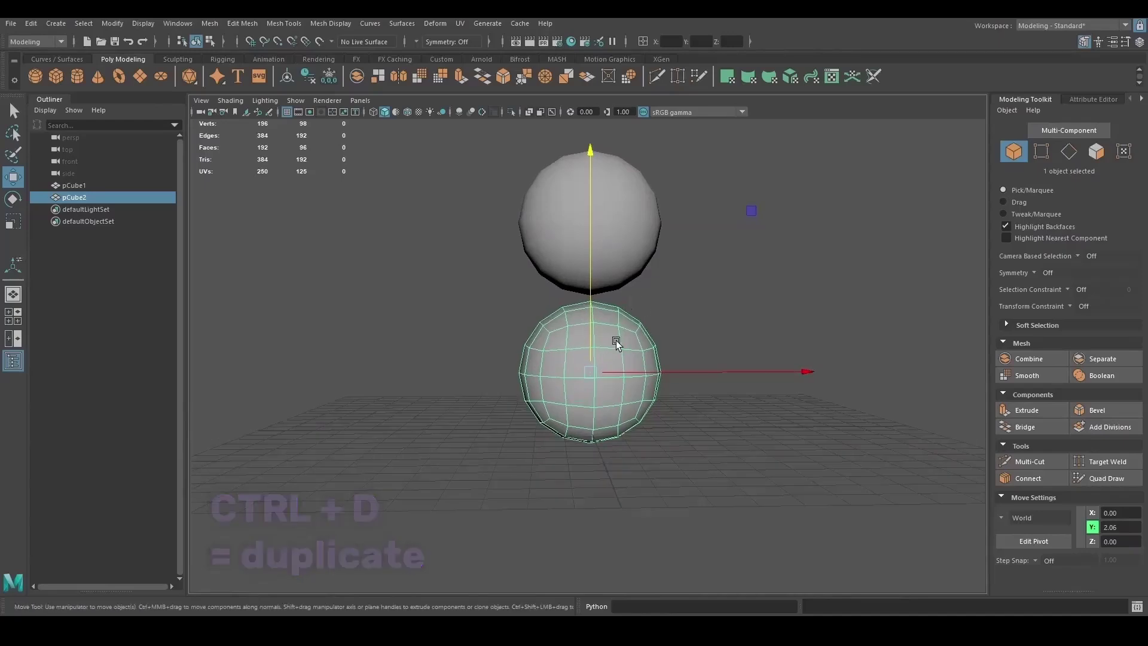
pyautogui.press('r')
pyautogui.moveTo(581, 361); pyautogui.dragTo(568, 333)
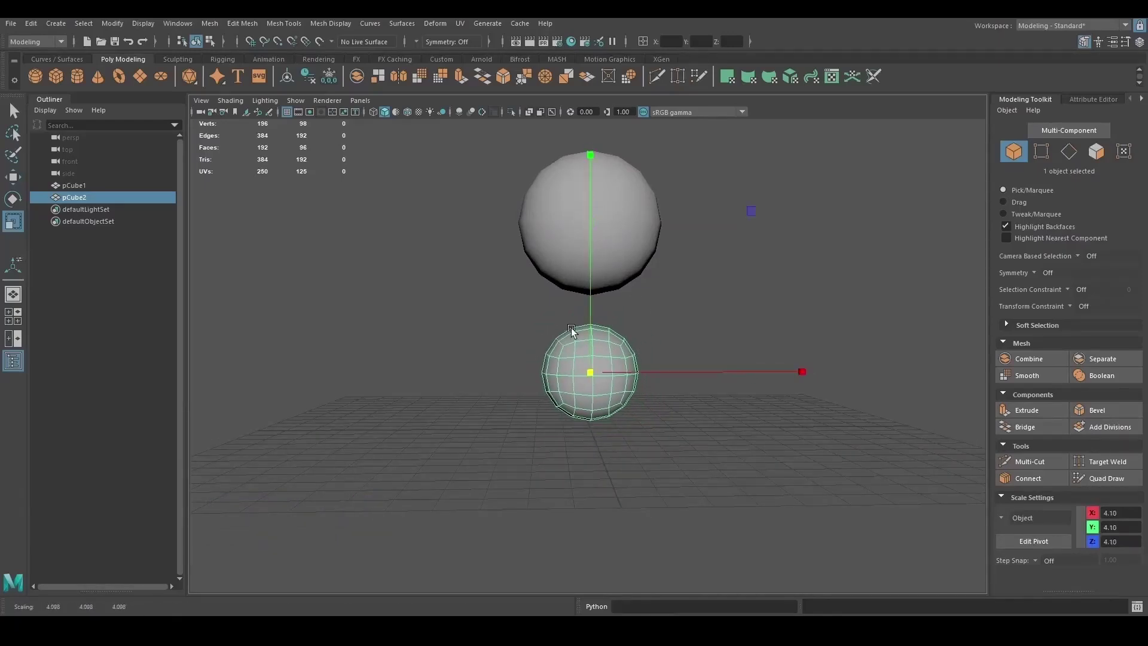
pyautogui.press('w')
pyautogui.moveTo(589, 289); pyautogui.dragTo(585, 256)
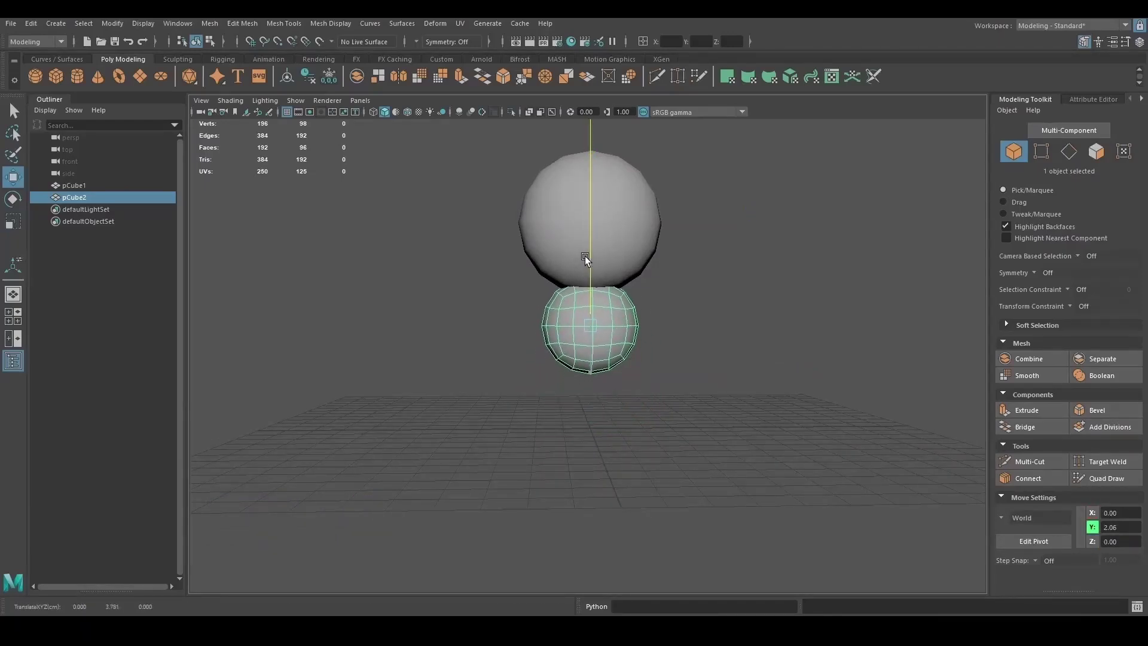
pyautogui.press('r')
pyautogui.moveTo(590, 323); pyautogui.dragTo(580, 320)
# Move the lower half of the small ball's vertices down to lengthen it into a capsule-shaped body
pyautogui.moveTo(590, 331)
pyautogui.keyDown('alt'); pyautogui.mouseDown(button='right')
pyautogui.moveTo(636, 385)
pyautogui.moveTo(587, 327)
pyautogui.mouseUp(button='right'); pyautogui.keyUp('alt')
pyautogui.keyDown('alt'); pyautogui.moveTo(587, 327); pyautogui.dragTo(491, 252); pyautogui.keyUp('alt')
pyautogui.press('F10')
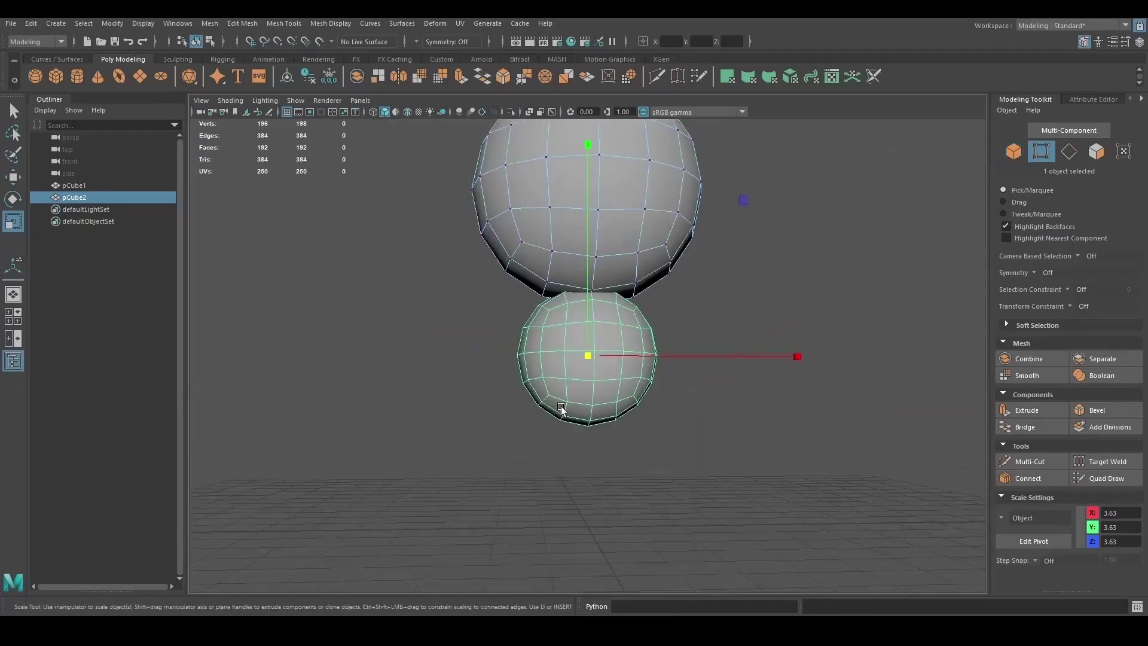
pyautogui.click(795, 300)
pyautogui.click(546, 326)
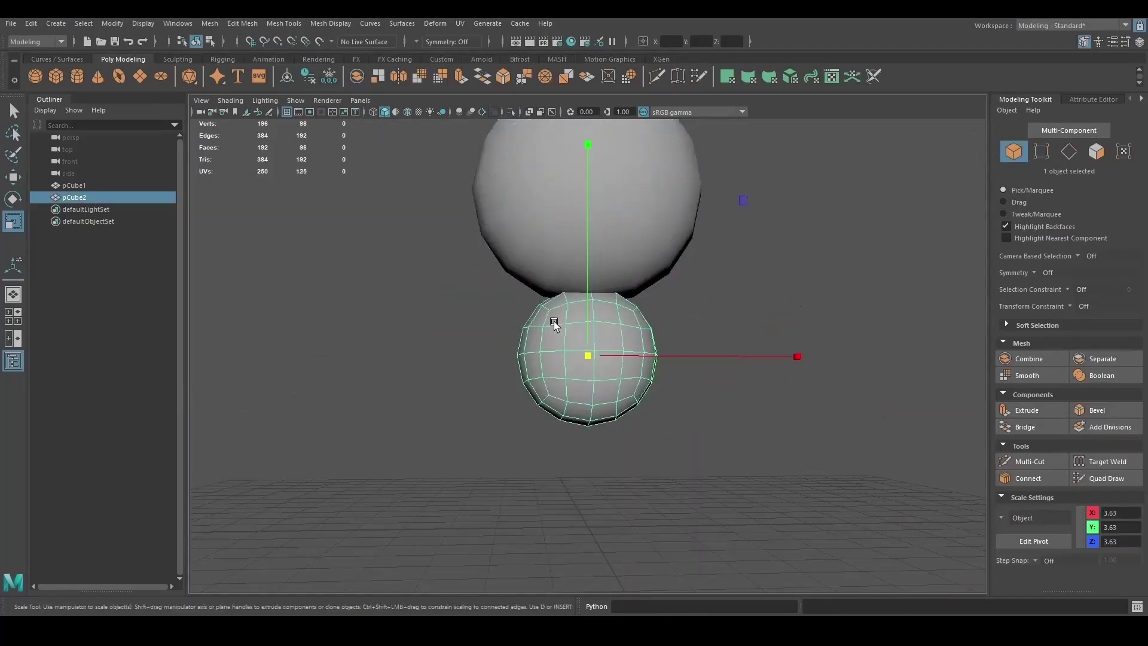
pyautogui.moveTo(751, 498); pyautogui.dragTo(536, 418)
pyautogui.moveTo(600, 329); pyautogui.dragTo(575, 409)
# Insert an edge loop around the middle of the body's stretched section with Multi-Cut
pyautogui.press('F10')
pyautogui.click(1024, 460)
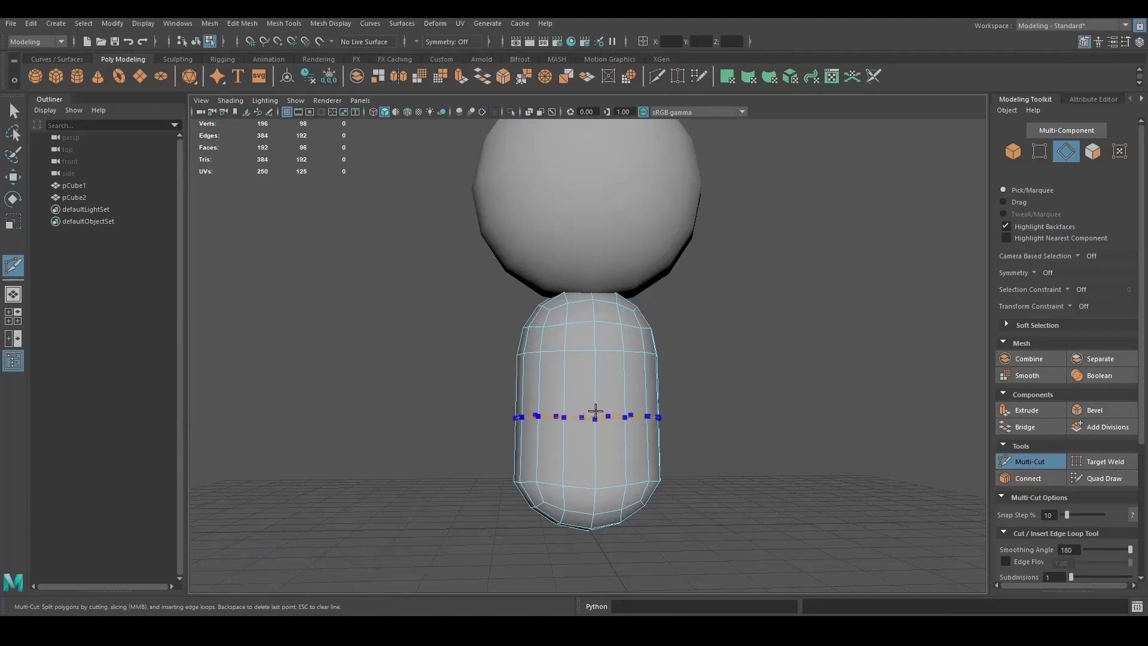
pyautogui.press('q')
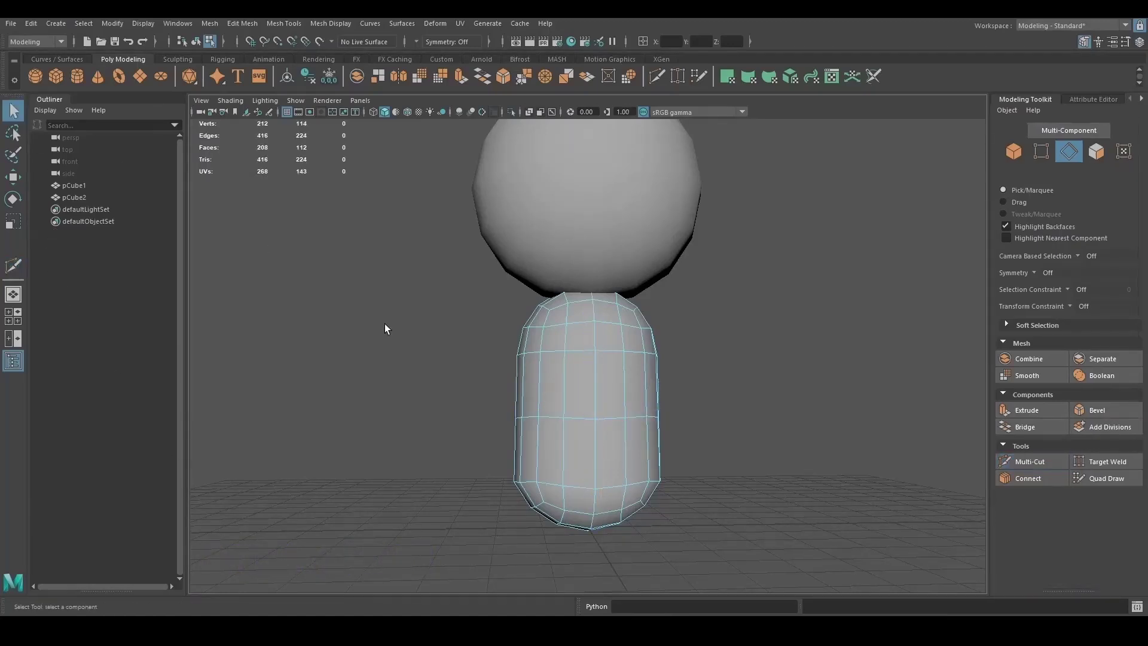
# Add one more edge loop above and one below the body's middle loop with To Edge Ring and Split
pyautogui.moveTo(477, 319); pyautogui.dragTo(476, 285, button='right')
pyautogui.keyDown('ctrl'); pyautogui.moveTo(594, 370); pyautogui.dragTo(595, 368, button='right'); pyautogui.keyUp('ctrl')
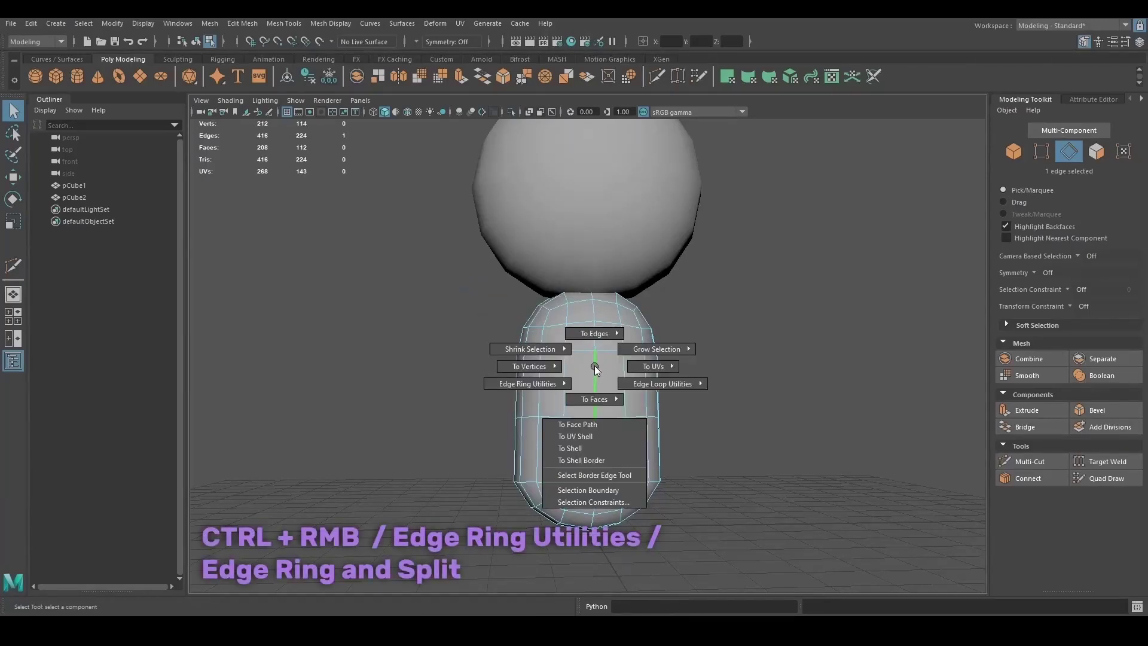
pyautogui.keyDown('ctrl'); pyautogui.moveTo(589, 371); pyautogui.dragTo(533, 389, button='right'); pyautogui.keyUp('ctrl')
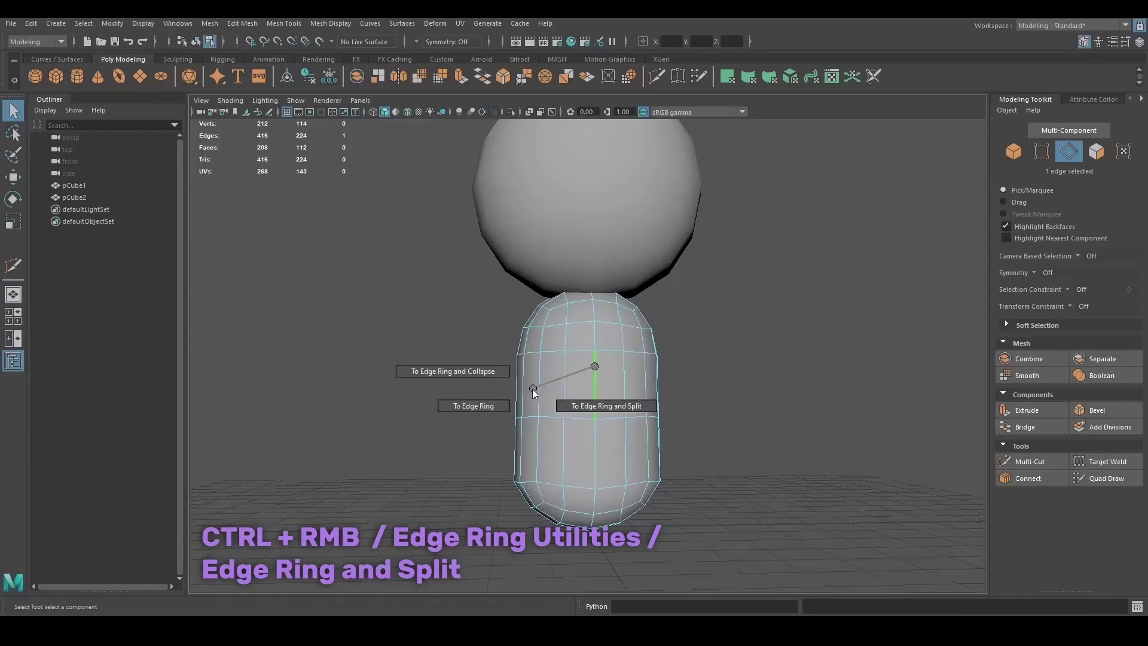
pyautogui.keyDown('ctrl'); pyautogui.moveTo(593, 409); pyautogui.dragTo(624, 407, button='right'); pyautogui.keyUp('ctrl')
pyautogui.click(596, 440)
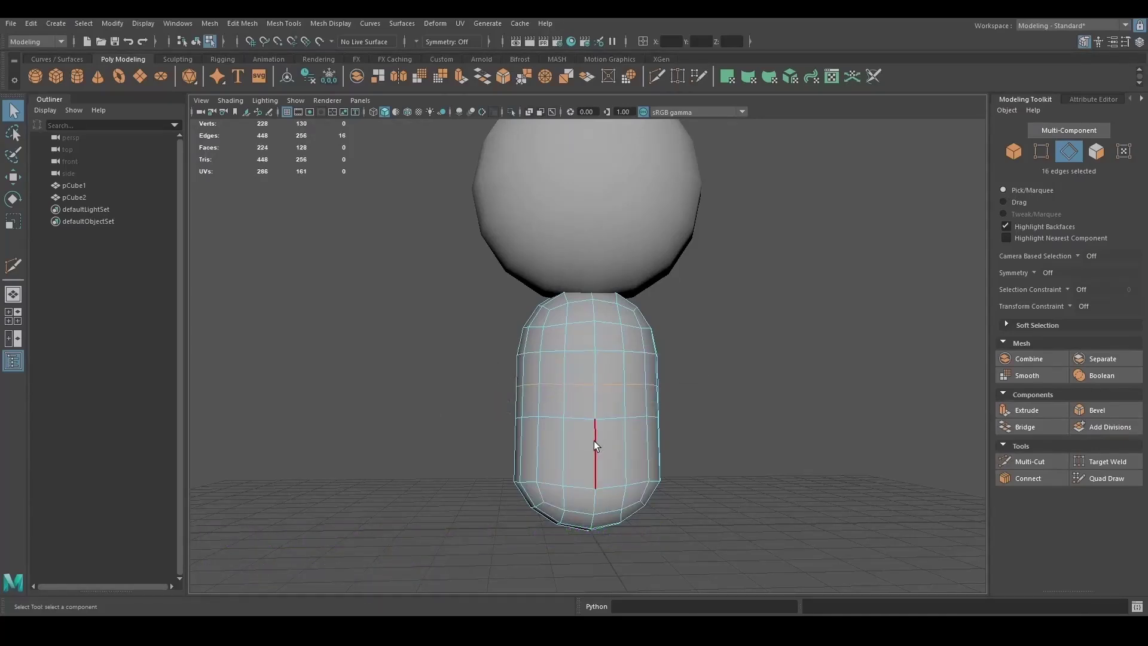
pyautogui.press('g')
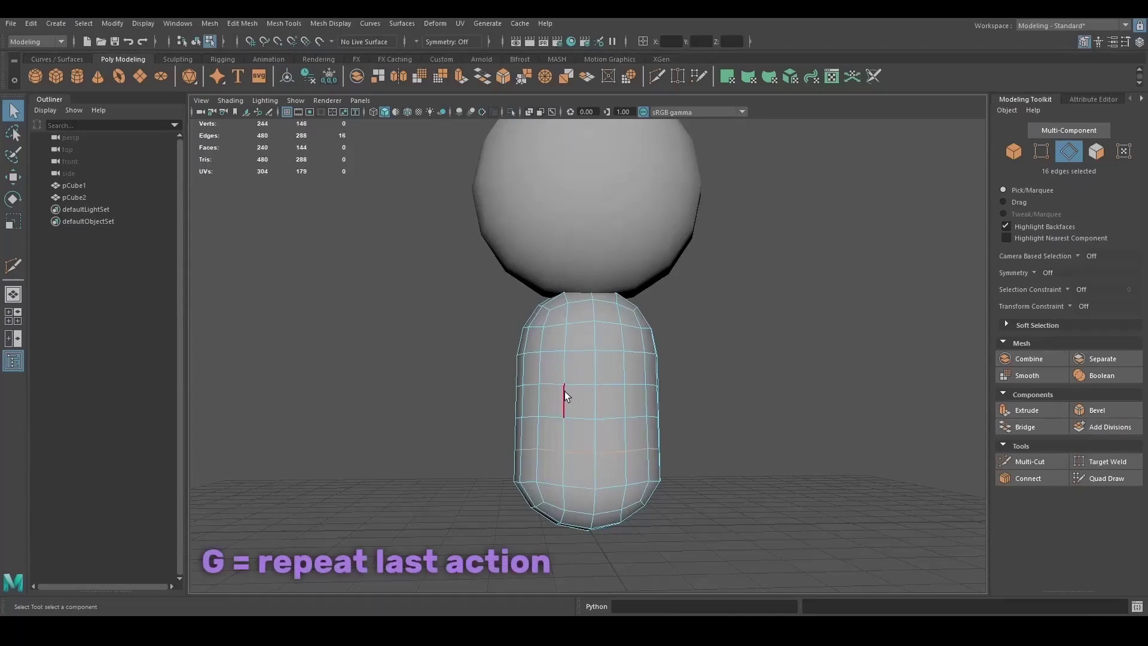
# Return to object mode and show both the head and the body in smooth preview
pyautogui.scroll(-5, 566, 357)
pyautogui.press('F8')
pyautogui.press('3')
pyautogui.keyDown('alt'); pyautogui.moveTo(566, 357); pyautogui.dragTo(687, 317); pyautogui.keyUp('alt')
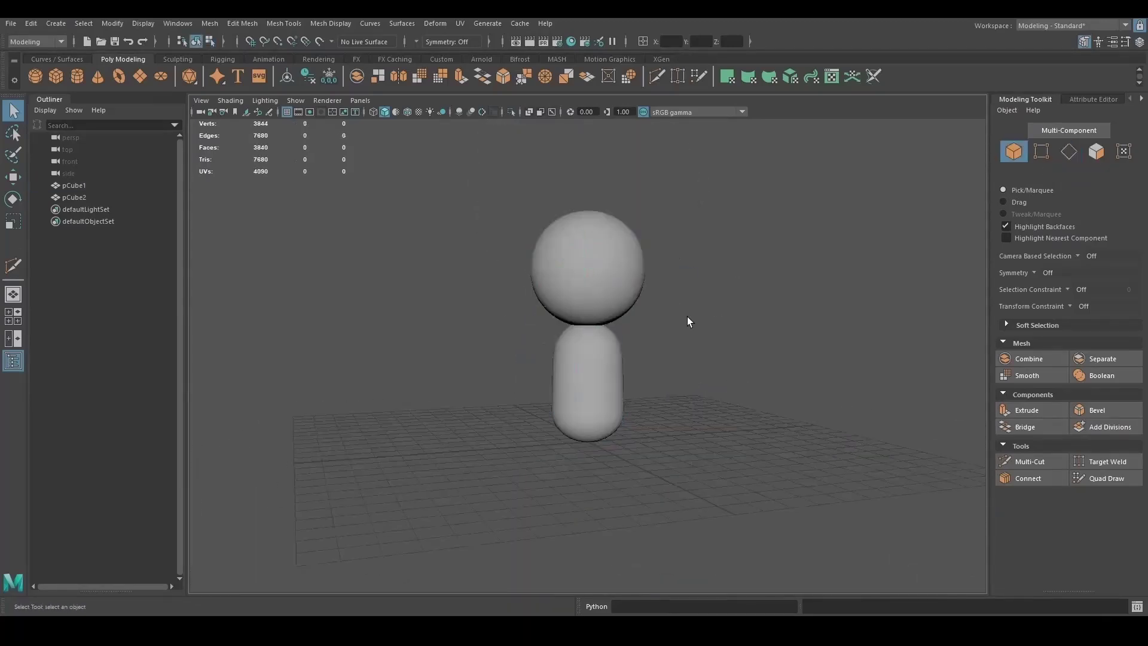
# Inflate the face bands around the body's middle along their normals, using soft selection with a falloff radius of about 1.13
pyautogui.click(574, 335)
pyautogui.press('w')
pyautogui.scroll(3, 574, 333)
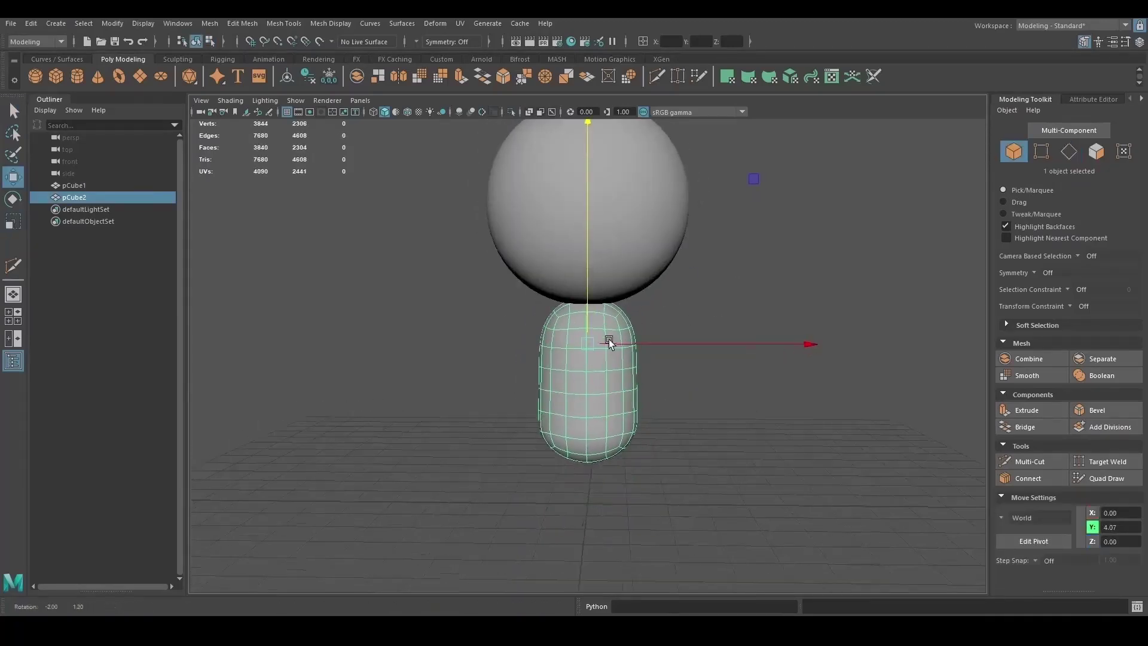
pyautogui.moveTo(736, 243); pyautogui.dragTo(740, 274, button='right')
pyautogui.scroll(2, 598, 371)
pyautogui.click(566, 426)
pyautogui.doubleClick(567, 426)
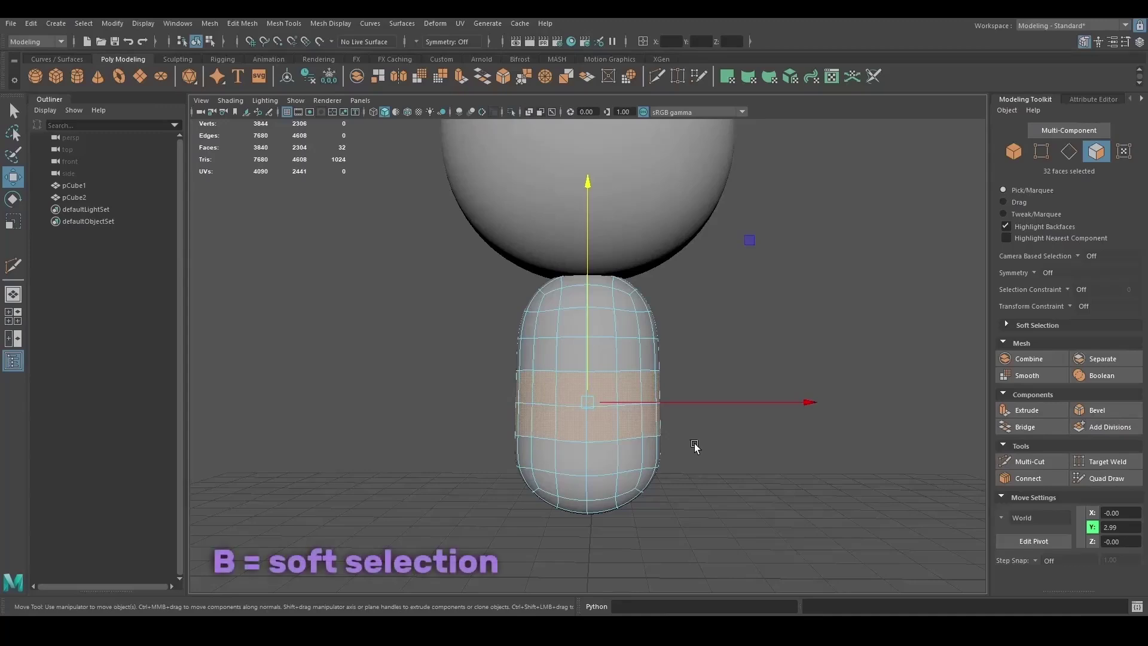
pyautogui.press('b')
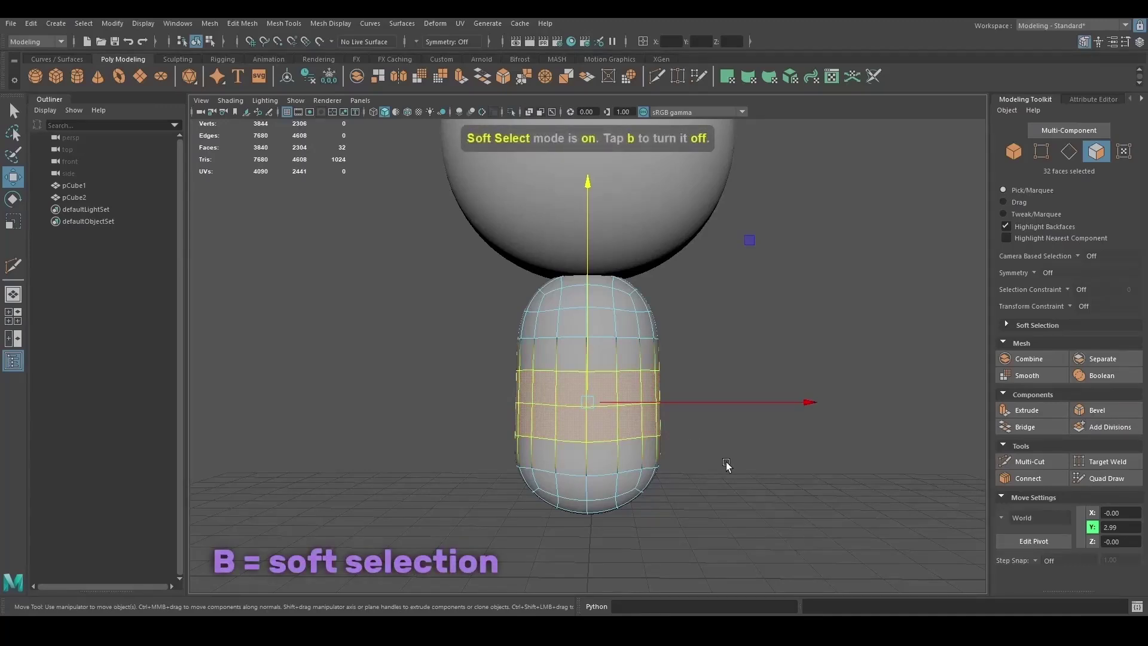
pyautogui.moveTo(760, 474); pyautogui.dragTo(812, 475, button='middle')
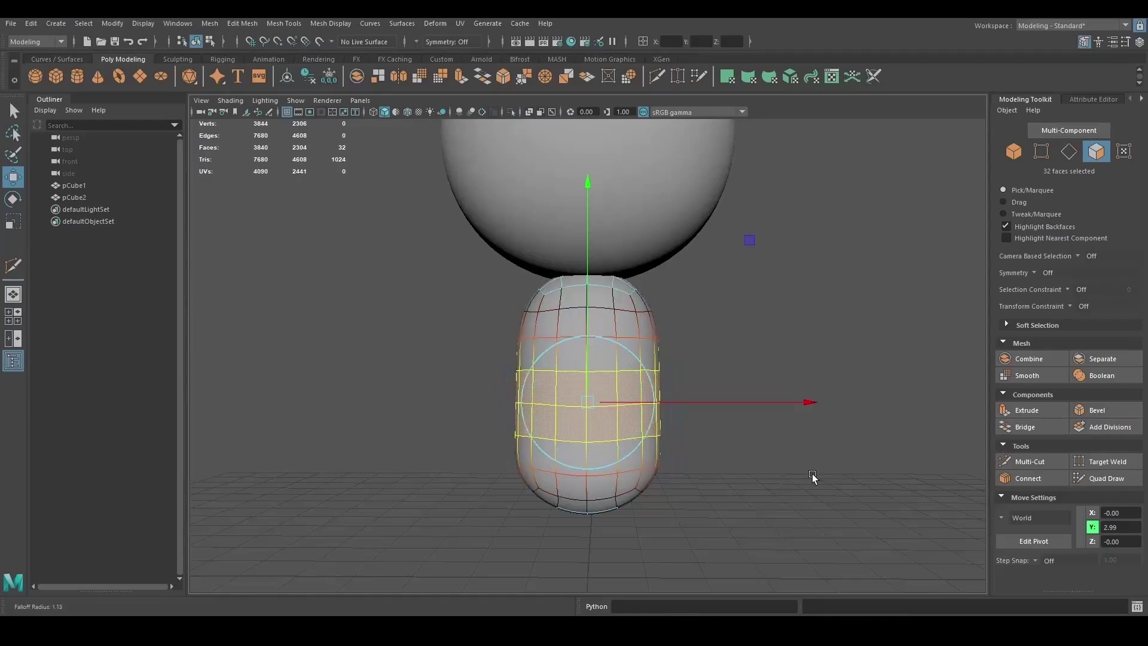
pyautogui.press('w')
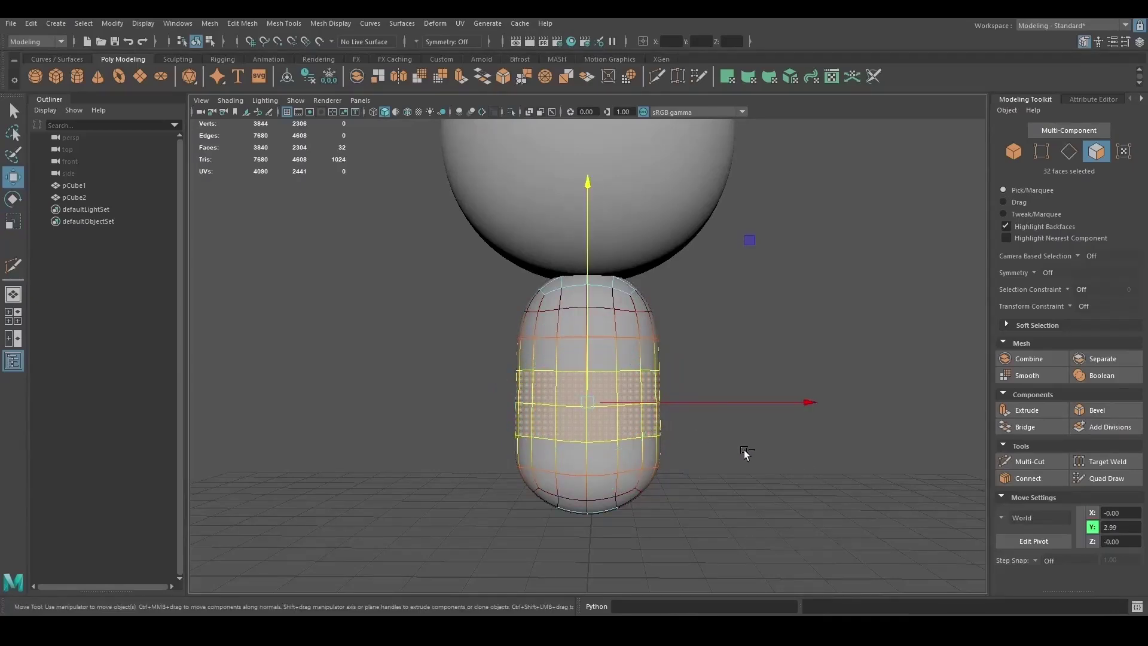
pyautogui.moveTo(745, 450)
pyautogui.keyDown('ctrl'); pyautogui.mouseDown(button='middle')
pyautogui.moveTo(766, 457)
pyautogui.moveTo(751, 464)
pyautogui.mouseUp(button='middle'); pyautogui.keyUp('ctrl')
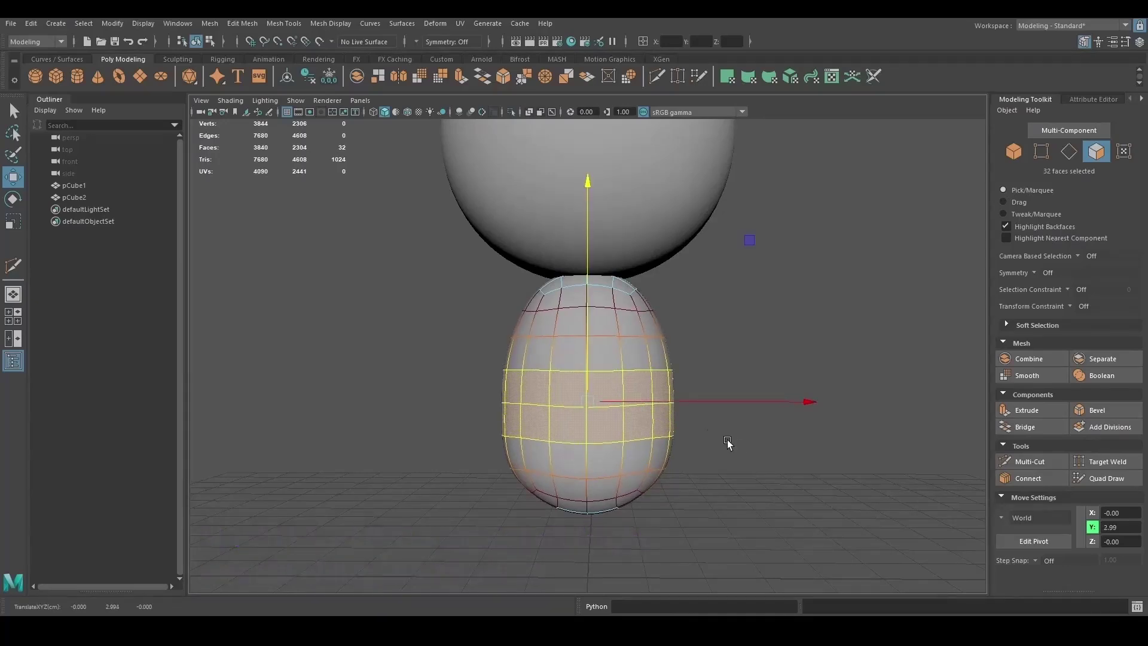
# Flatten the body's middle horizontal edge loops along Y and even out their curvature with Edit Edge Flow
pyautogui.moveTo(597, 318); pyautogui.dragTo(598, 273, button='right')
pyautogui.doubleClick(570, 404)
pyautogui.press('r')
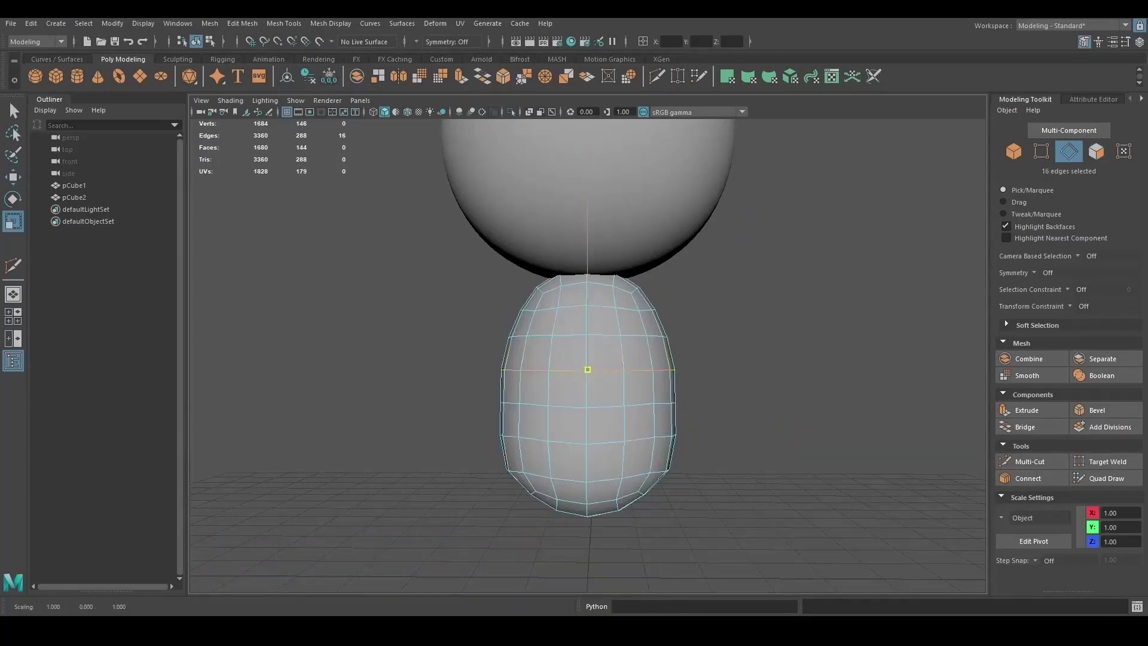
pyautogui.scroll(5, 644, 482)
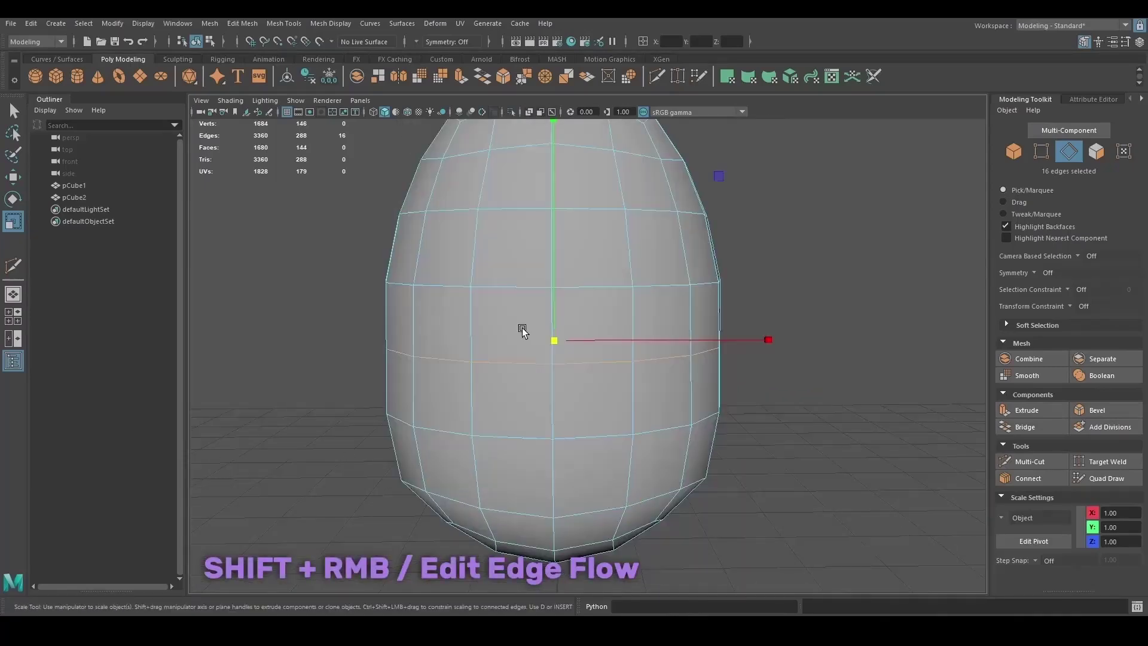
pyautogui.keyDown('shift'); pyautogui.moveTo(523, 328); pyautogui.dragTo(519, 426, button='right'); pyautogui.keyUp('shift')
# Scale the body's bottom vertices along Y and repeat the edge-loop adjustment around the middle to refine the egg shape
pyautogui.scroll(-3, 666, 258)
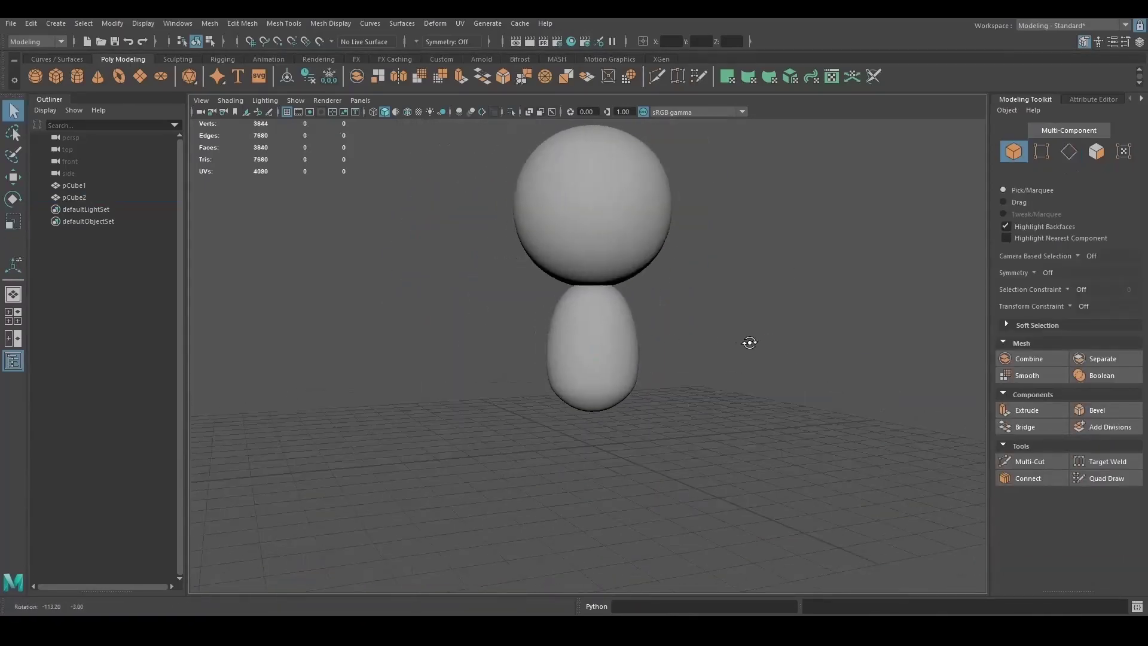
pyautogui.scroll(4, 617, 417)
pyautogui.press('t')
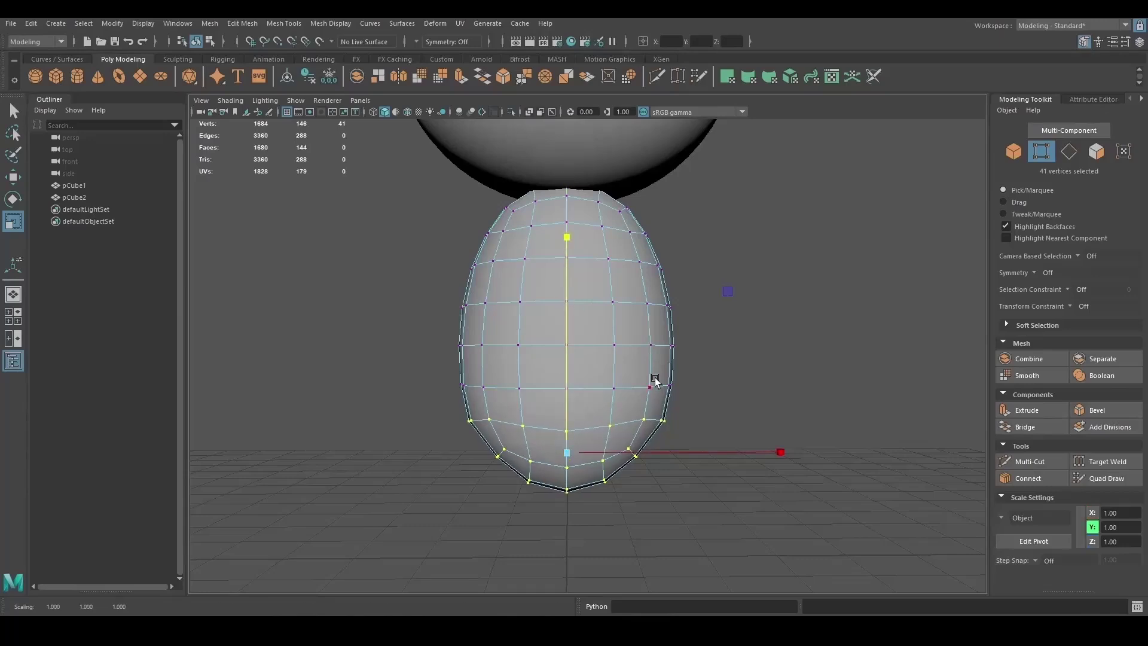
pyautogui.press('F10')
pyautogui.press('g')
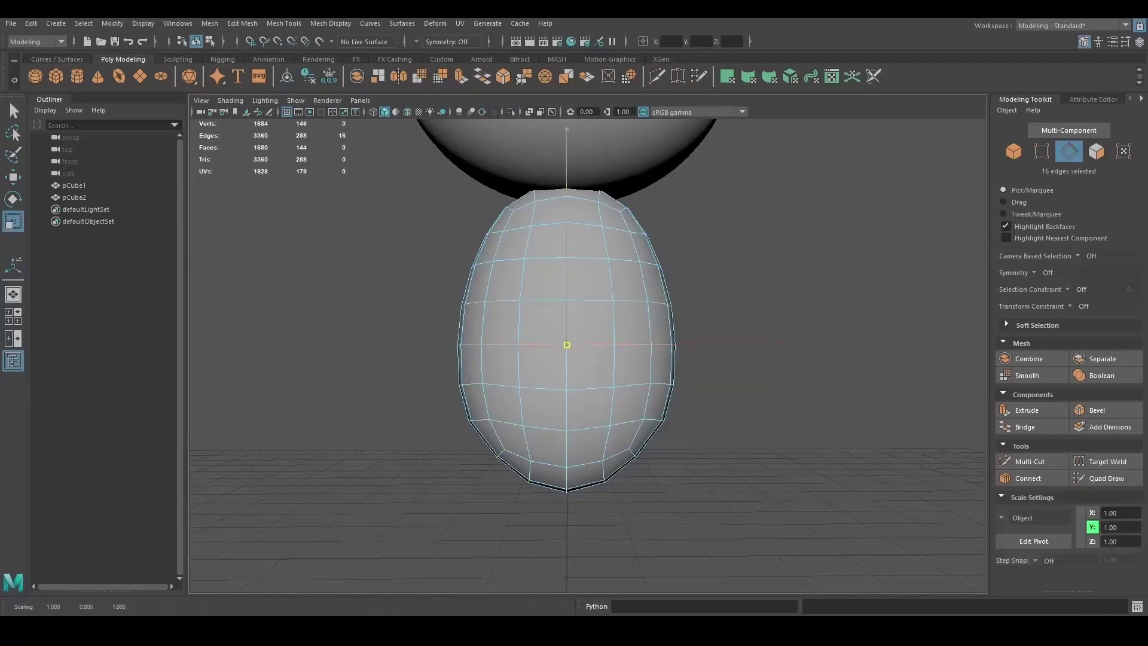
pyautogui.press('g')
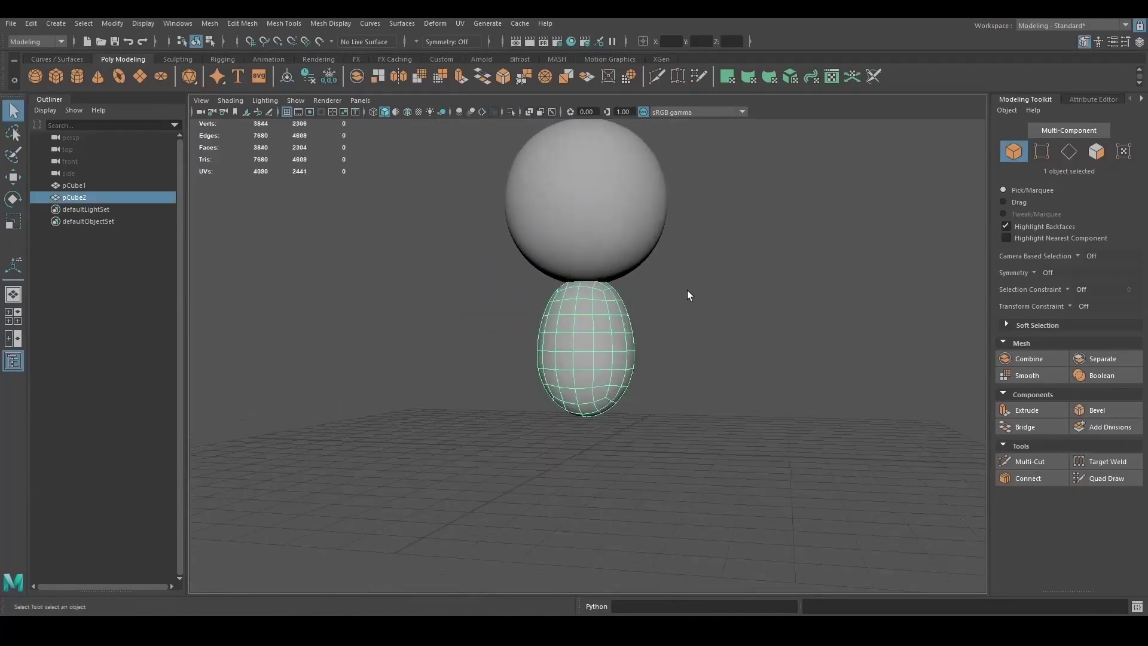
# Move the egg-shaped body along Y in an orthographic view so its top meets the underside of the head
pyautogui.scroll(-3, 461, 354)
pyautogui.press('a')
pyautogui.click(18, 317)
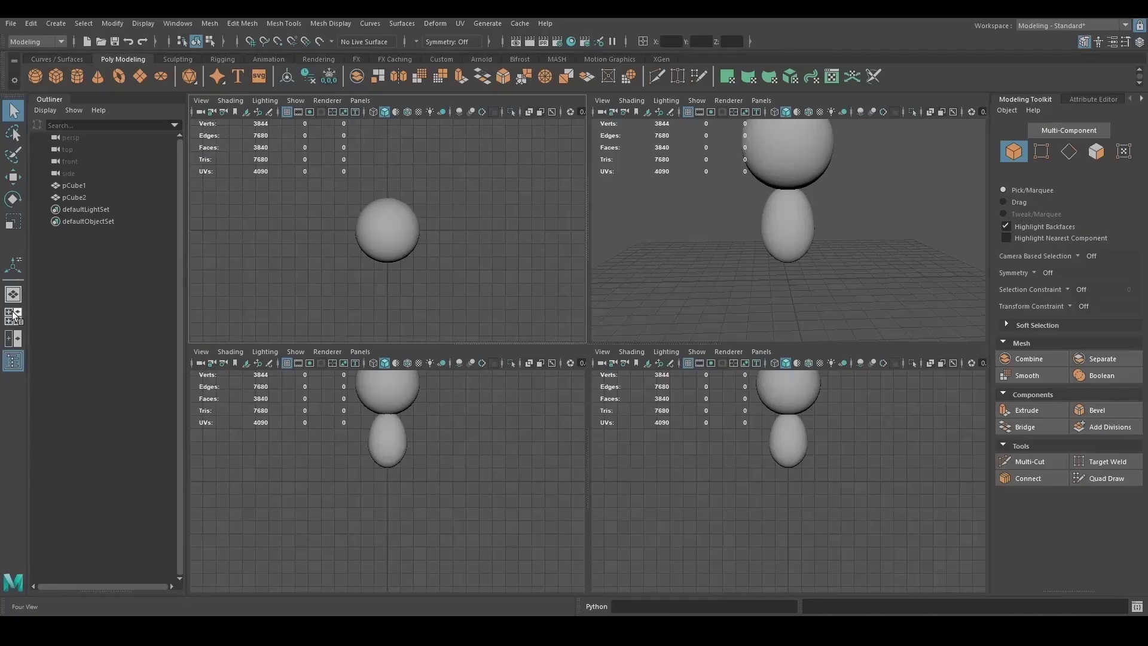
pyautogui.press('space')
pyautogui.click(561, 327)
pyautogui.press('w')
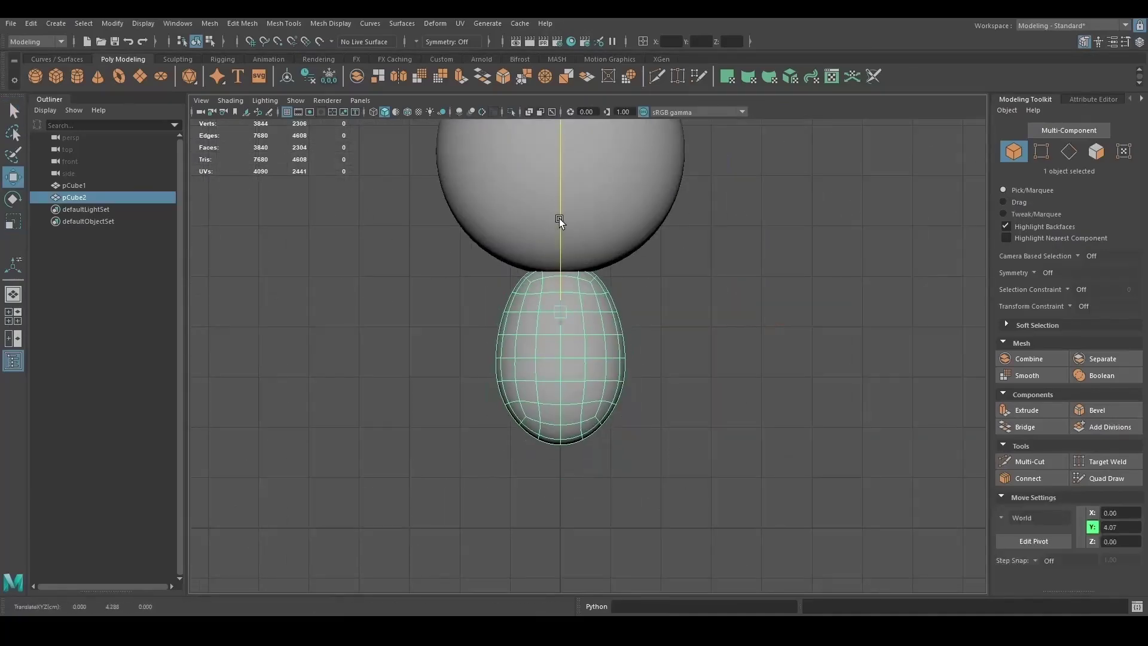
# Scale the body's lower vertices along Y to make the bottom rounder, and return to object mode in the perspective view
pyautogui.press('F9')
pyautogui.scroll(2, 635, 408)
pyautogui.moveTo(680, 535); pyautogui.dragTo(429, 375)
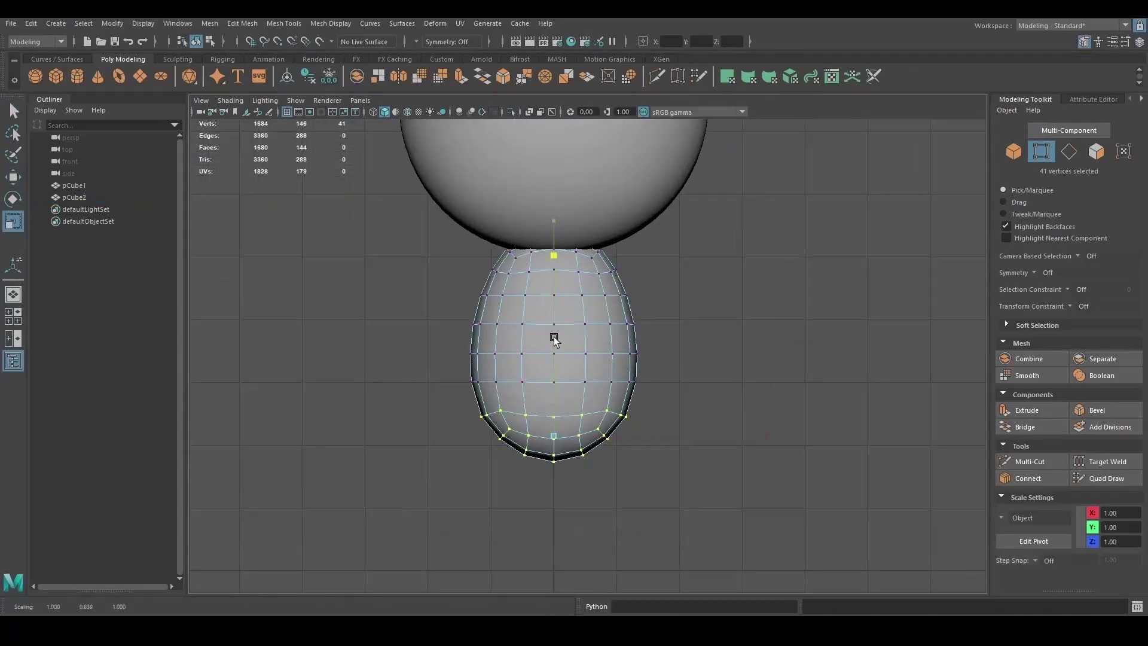
pyautogui.press('F8')
pyautogui.click(14, 294)
pyautogui.click(487, 271)
pyautogui.scroll(3, 487, 271)
pyautogui.keyDown('alt'); pyautogui.moveTo(487, 272); pyautogui.dragTo(627, 375); pyautogui.keyUp('alt')
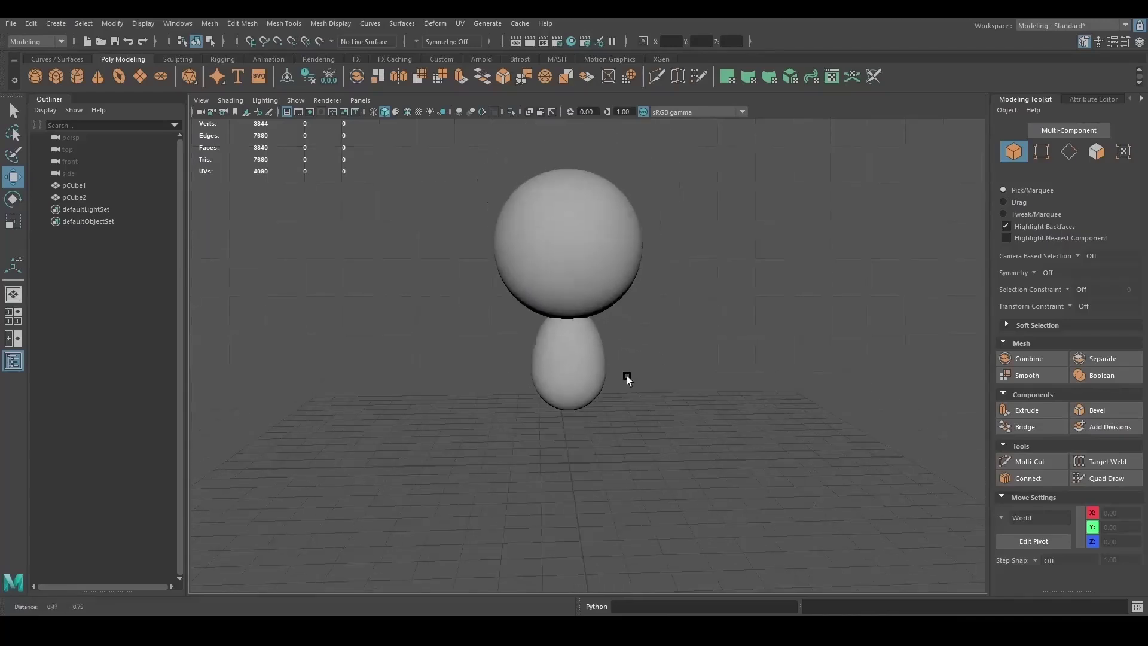
pyautogui.scroll(1, 645, 381)
# Create a polygon cube, smooth it once, and place it beside the body at about 2.16 along Z
pyautogui.click(55, 76)
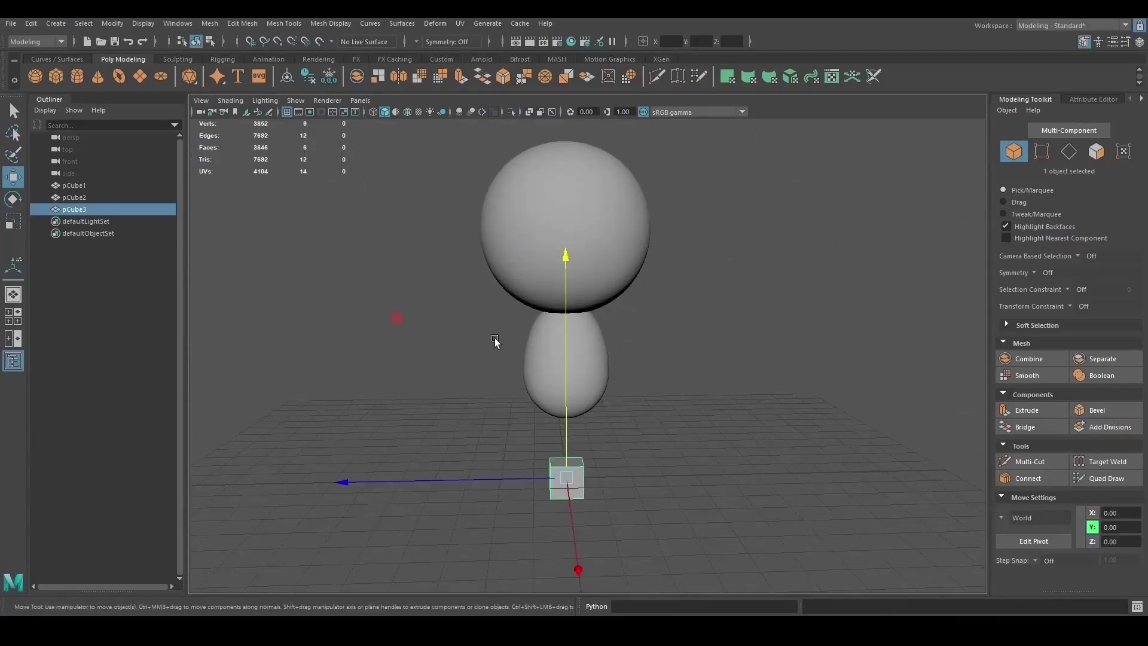
pyautogui.click(1024, 376)
pyautogui.scroll(3, 590, 433)
pyautogui.click(529, 534)
pyautogui.moveTo(531, 532); pyautogui.dragTo(375, 354)
pyautogui.press('f')
# Delete the faces of the small smoothed cube's upper half, keeping an open bowl as the hand end
pyautogui.press('F11')
pyautogui.click(644, 289)
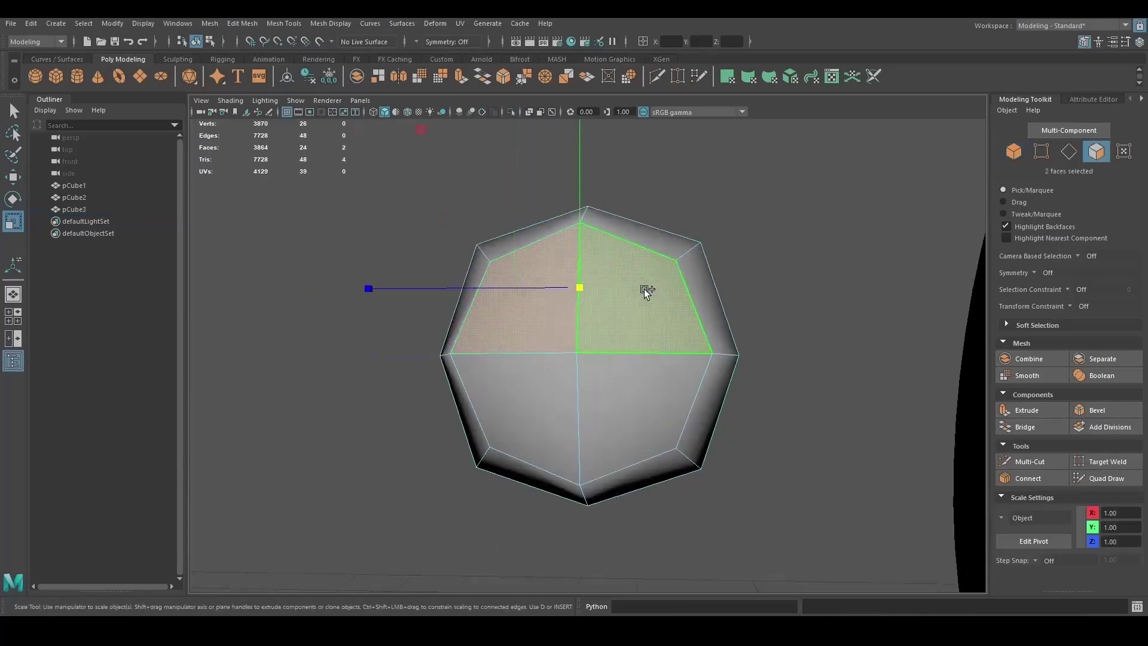
pyautogui.press('r')
pyautogui.keyDown('shift'); pyautogui.click(554, 264); pyautogui.keyUp('shift')
pyautogui.keyDown('alt'); pyautogui.moveTo(554, 265); pyautogui.dragTo(691, 363); pyautogui.keyUp('alt')
pyautogui.press('Delete')
# Extrude the bowl's open border edge loop and pull it straight up along Y to form a long arm tube
pyautogui.press('F10')
pyautogui.doubleClick(667, 303)
pyautogui.hotkey('ctrl', 'e')
pyautogui.hotkey('ctrl', 'e')
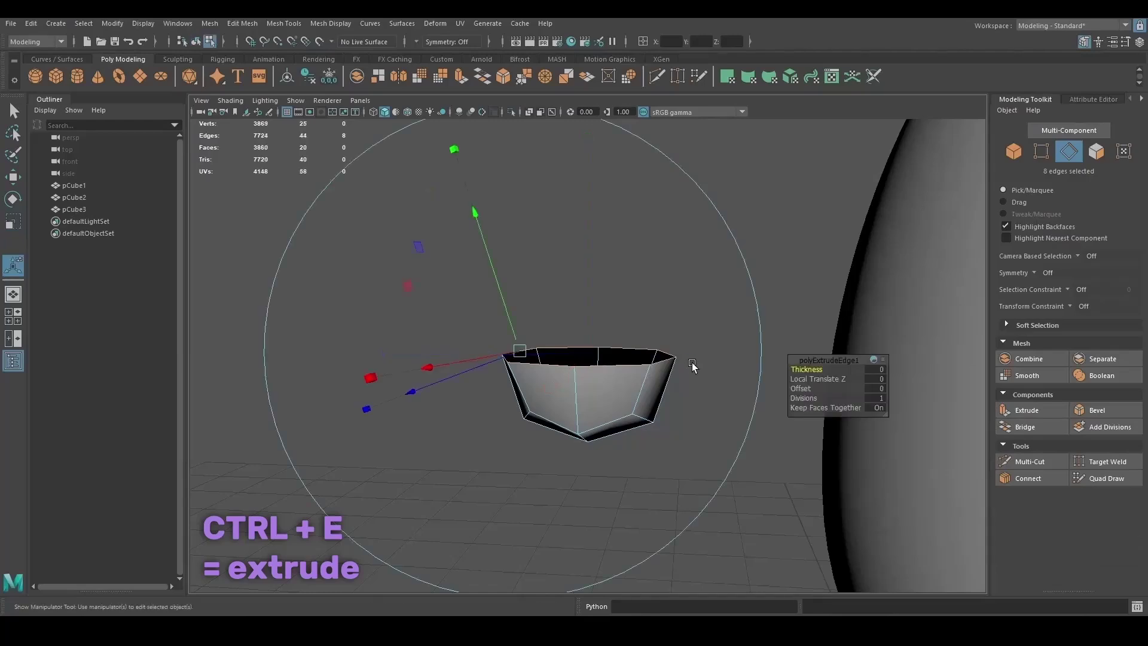
pyautogui.press('w')
pyautogui.moveTo(588, 272); pyautogui.dragTo(538, 257)
pyautogui.moveTo(538, 257); pyautogui.dragTo(589, 100, button='middle')
pyautogui.hotkey('ctrl', 'z')
pyautogui.hotkey('ctrl', 'z')
pyautogui.hotkey('ctrl', 'z')
pyautogui.hotkey('ctrl', 'z')
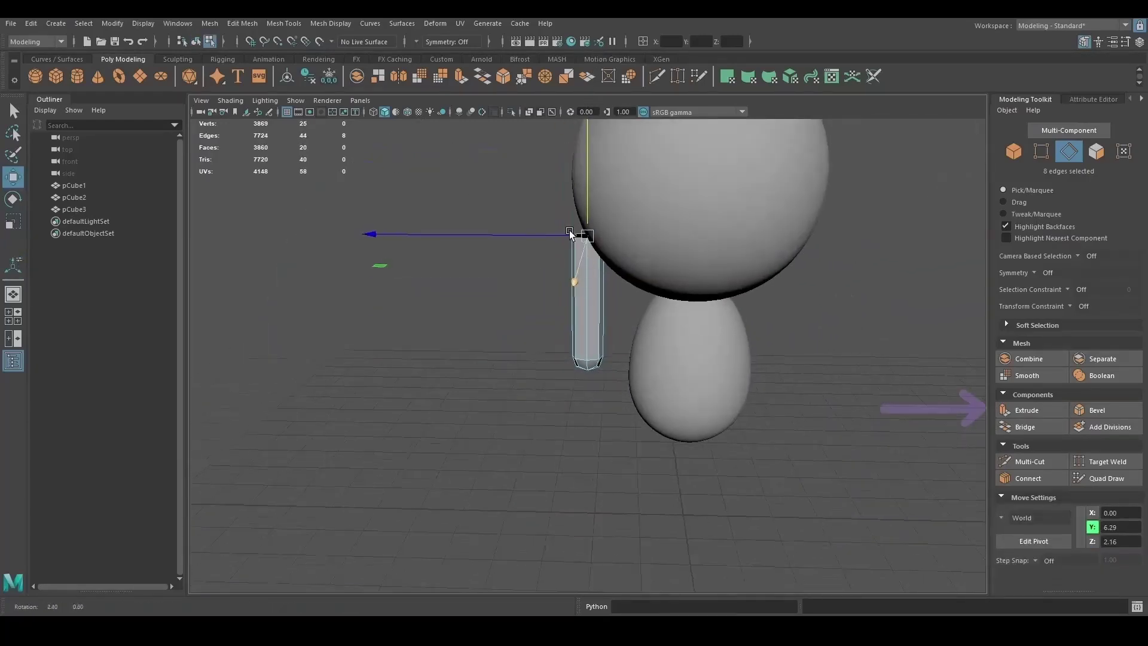
pyautogui.press('r')
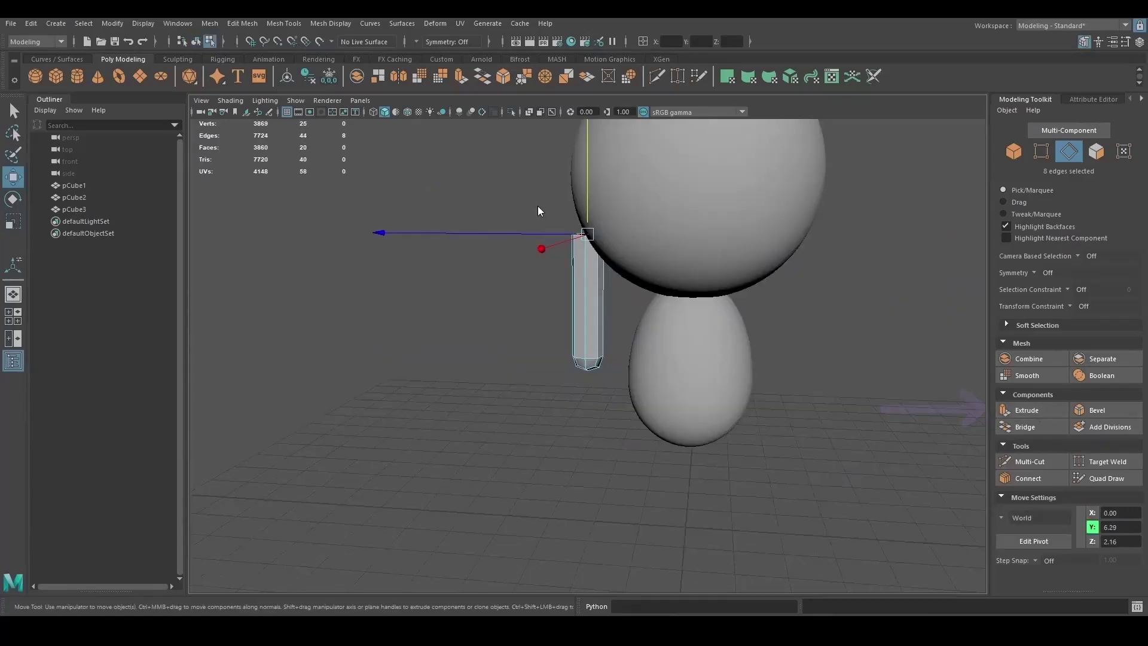
# Move the arm's pivot to its open upper end and lower the arm to the body's shoulder height
pyautogui.click(562, 257)
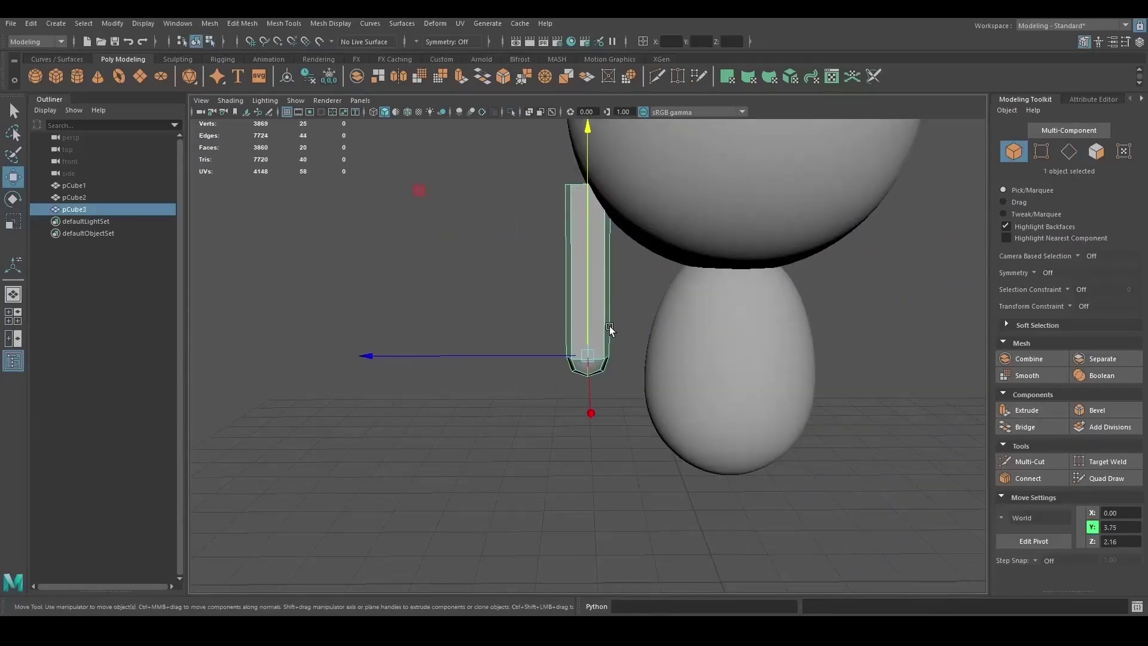
pyautogui.press('d')
pyautogui.moveTo(587, 192)
pyautogui.mouseDown()
pyautogui.moveTo(586, 159)
pyautogui.moveTo(586, 212)
pyautogui.mouseUp()
pyautogui.press('d')
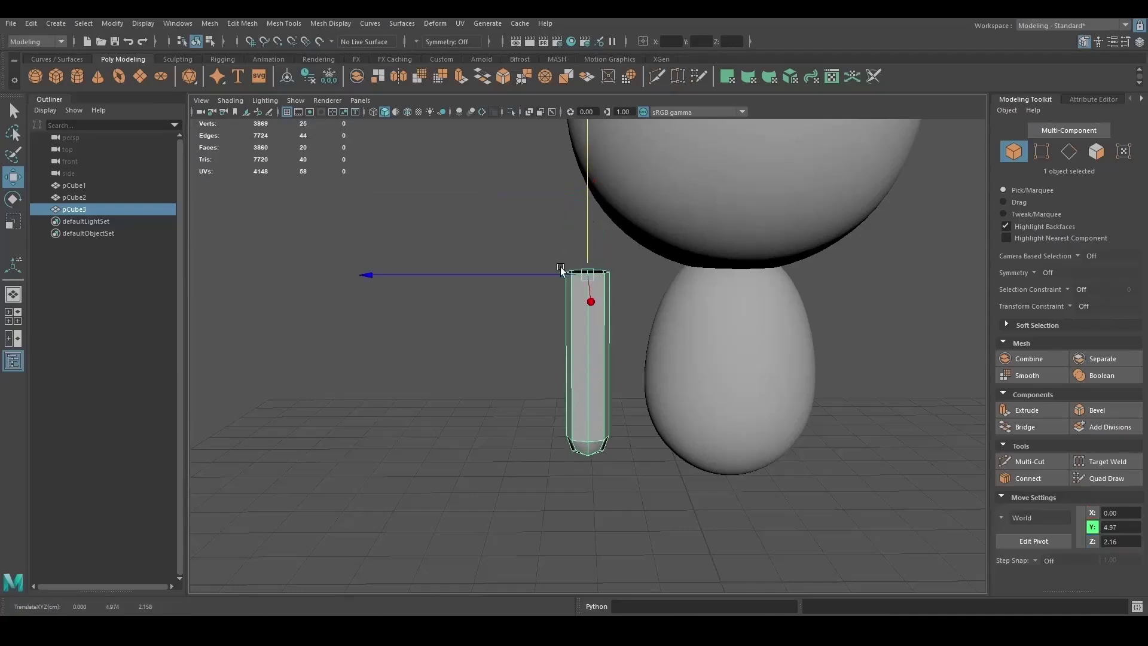
# Rotate the arm about 46 degrees around X and slide its open end along Z toward the body's shoulder
pyautogui.moveTo(548, 280); pyautogui.dragTo(611, 283)
pyautogui.press('e')
pyautogui.moveTo(438, 174); pyautogui.dragTo(458, 153)
pyautogui.press('w')
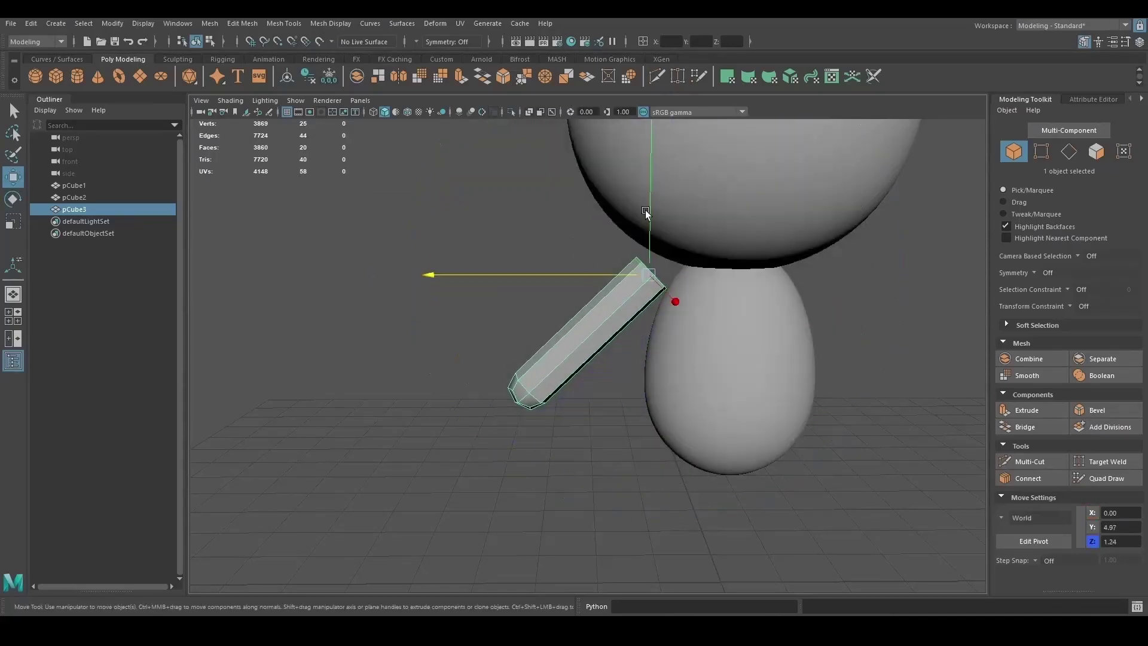
pyautogui.moveTo(634, 289)
pyautogui.mouseDown()
pyautogui.moveTo(619, 297)
pyautogui.moveTo(644, 291)
pyautogui.mouseUp()
# Compare the default and smooth previews and sink the arm's upper end into the body at about Y 4.84, Z 0.53
pyautogui.scroll(-2, 644, 291)
pyautogui.scroll(3, 615, 256)
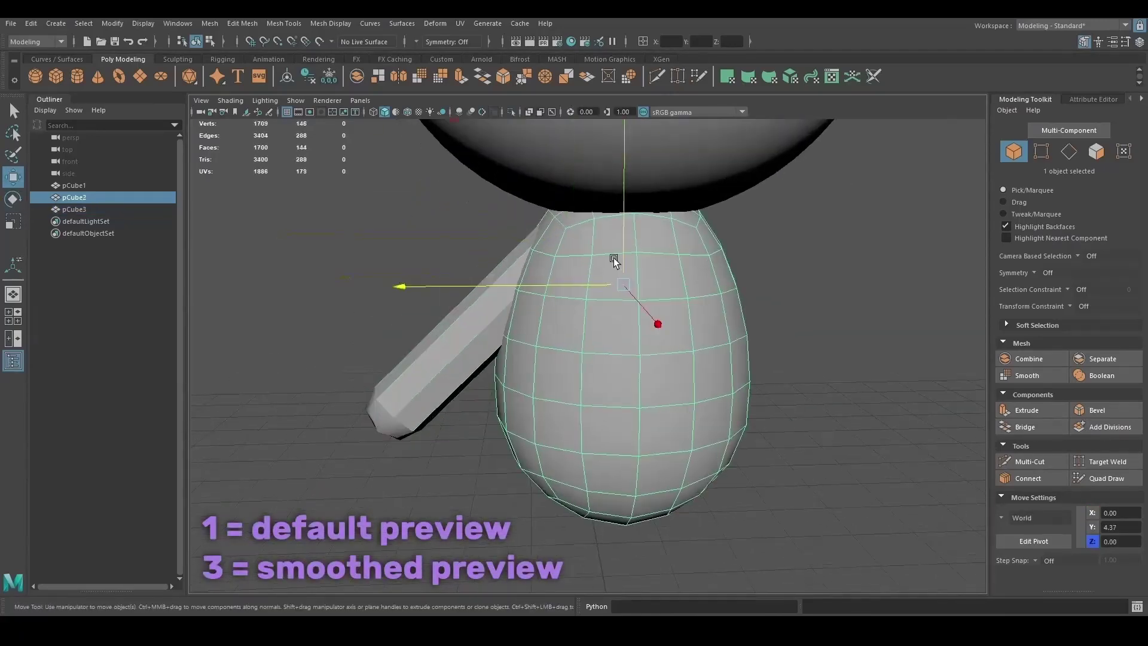
pyautogui.scroll(2, 610, 302)
pyautogui.press('q')
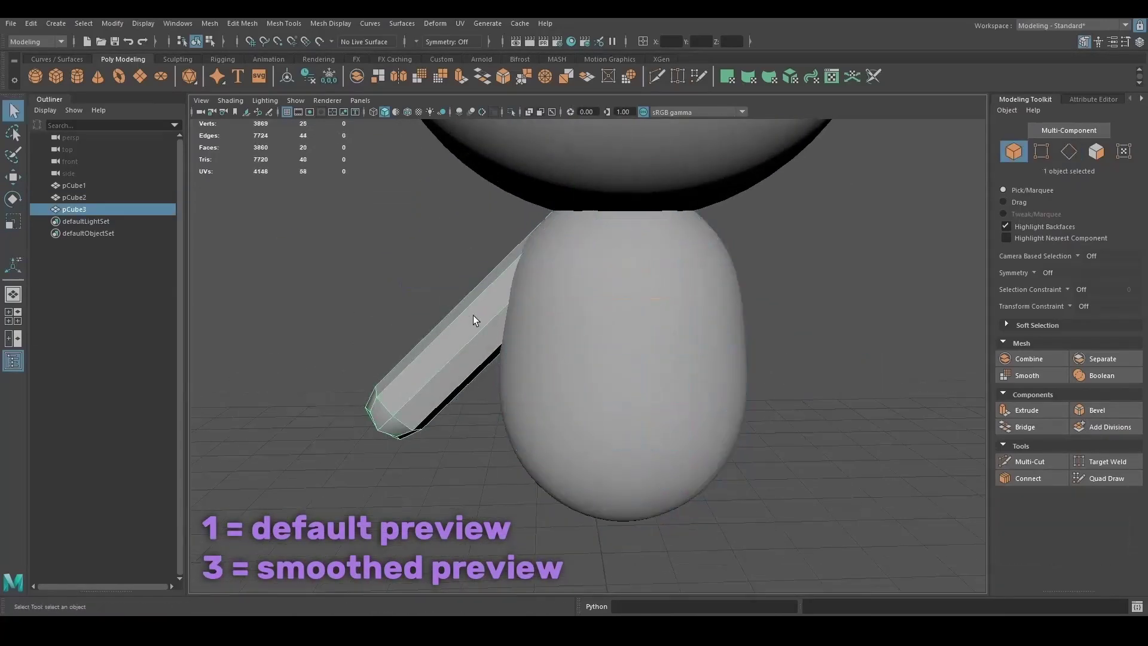
pyautogui.press('3')
pyautogui.press('1')
pyautogui.press('w')
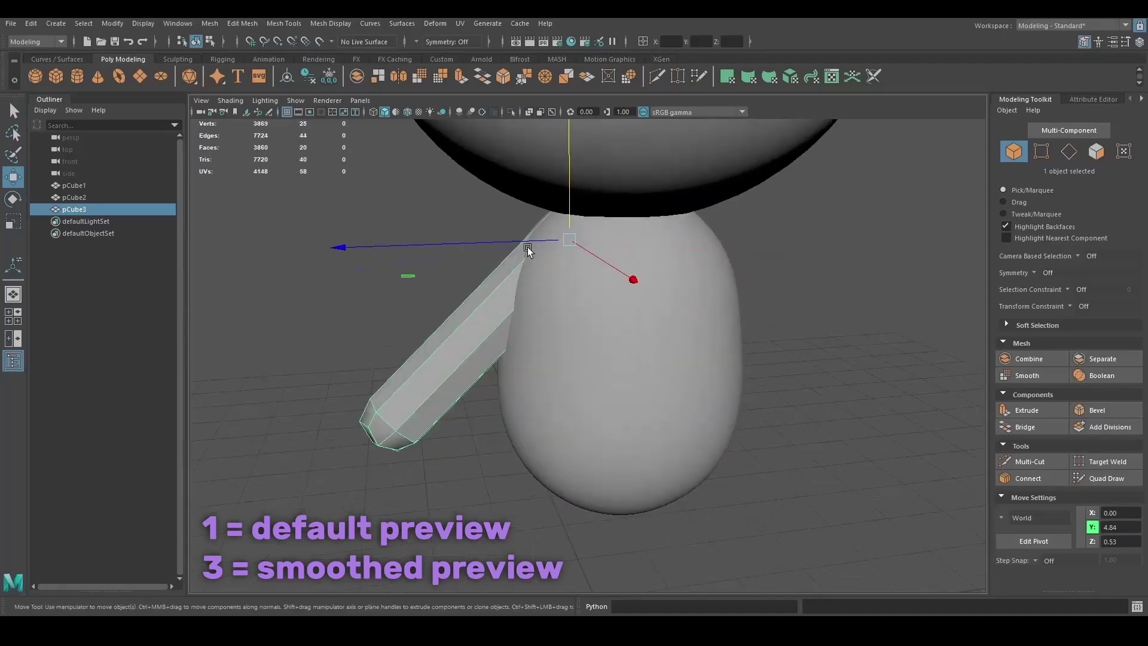
# Adjust the arm's open-end edge loop along the arm's length with a custom axis orientation, and isolate the arm
pyautogui.hotkey('ctrl', '1')
pyautogui.press('F10')
pyautogui.doubleClick(473, 336)
pyautogui.press('d')
pyautogui.click(472, 336)
pyautogui.hotkey('ctrl', '1')
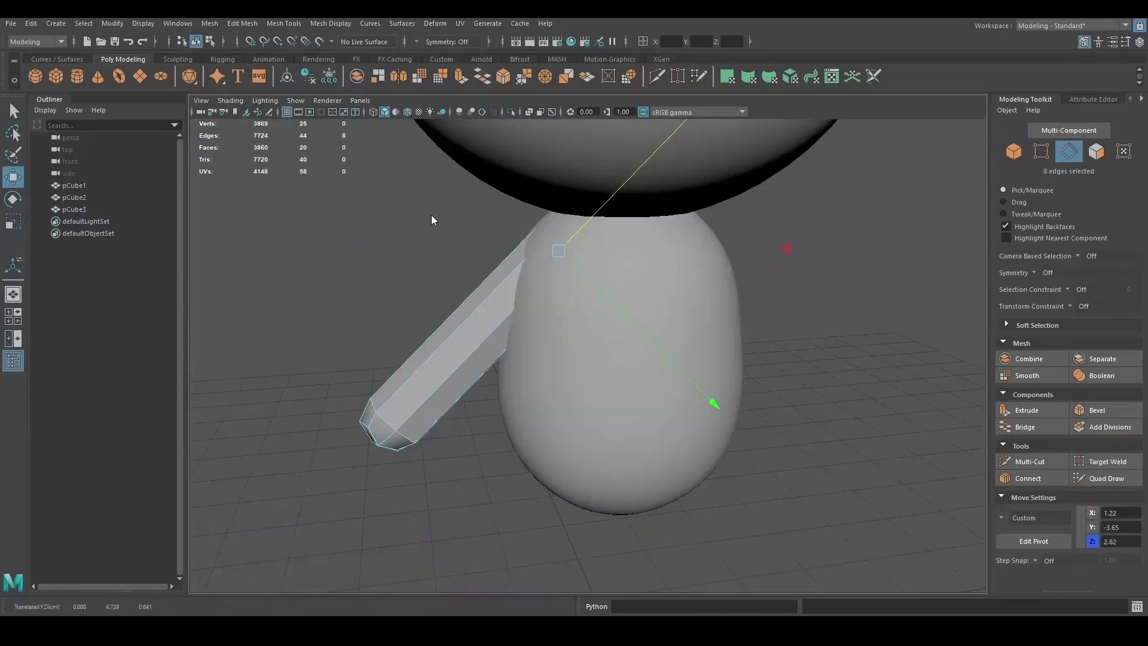
pyautogui.press('3')
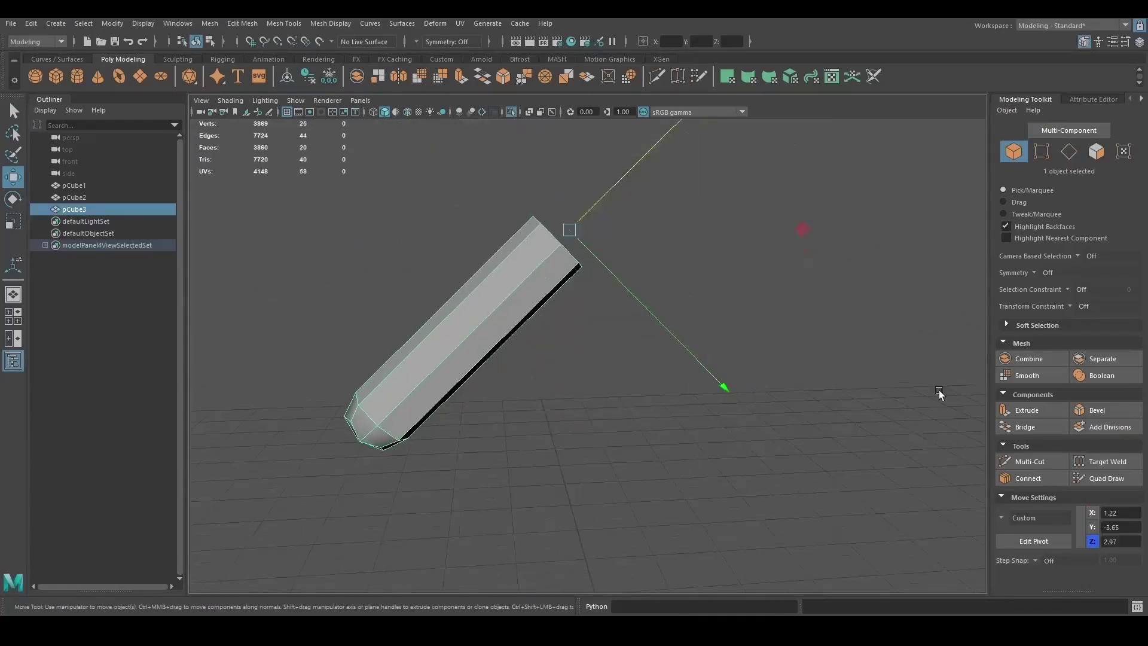
# Insert several edge loops along the isolated arm, soften its edges, and show it smoothed with the rest of the character
pyautogui.moveTo(513, 298); pyautogui.dragTo(477, 368, button='right')
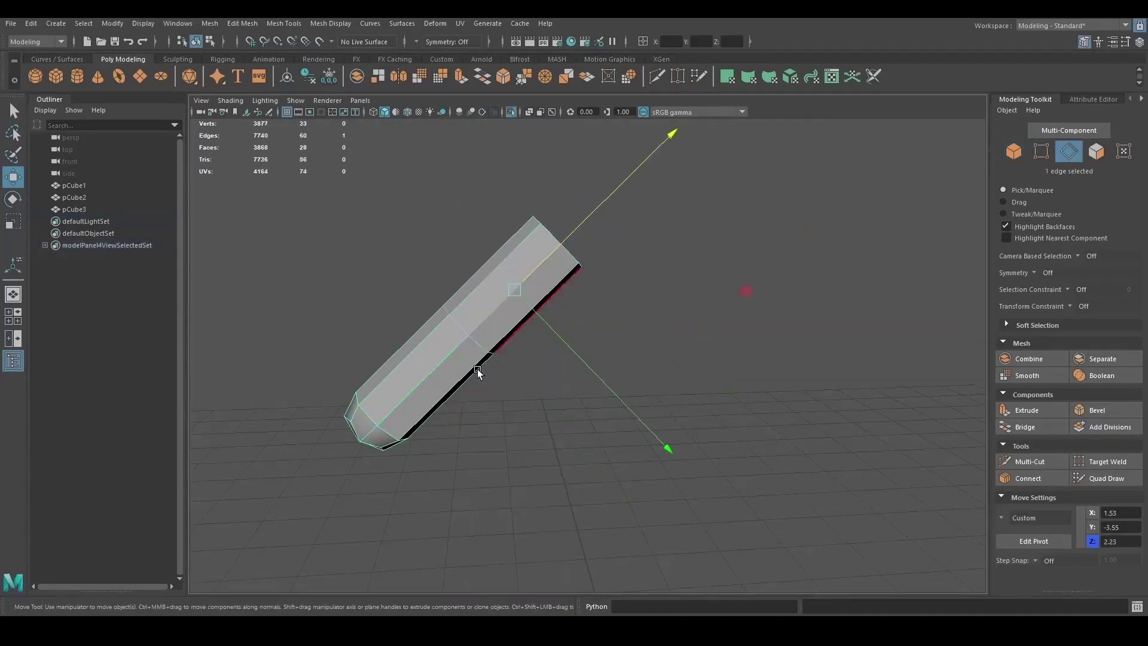
pyautogui.click(489, 280)
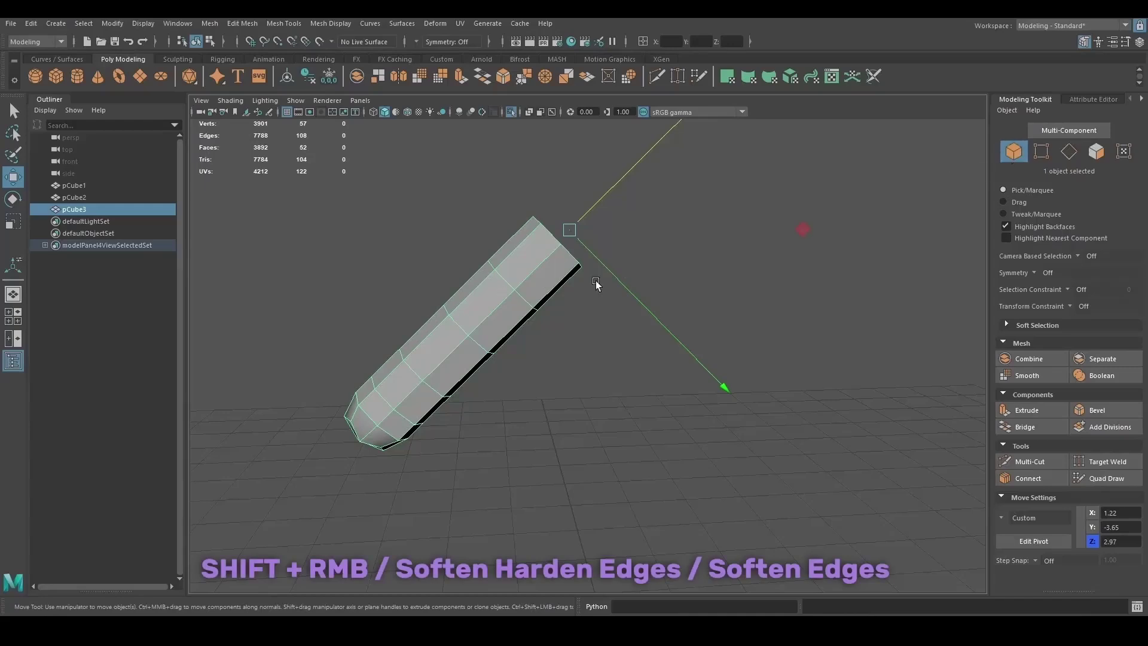
pyautogui.keyDown('shift'); pyautogui.rightClick(535, 258); pyautogui.keyUp('shift')
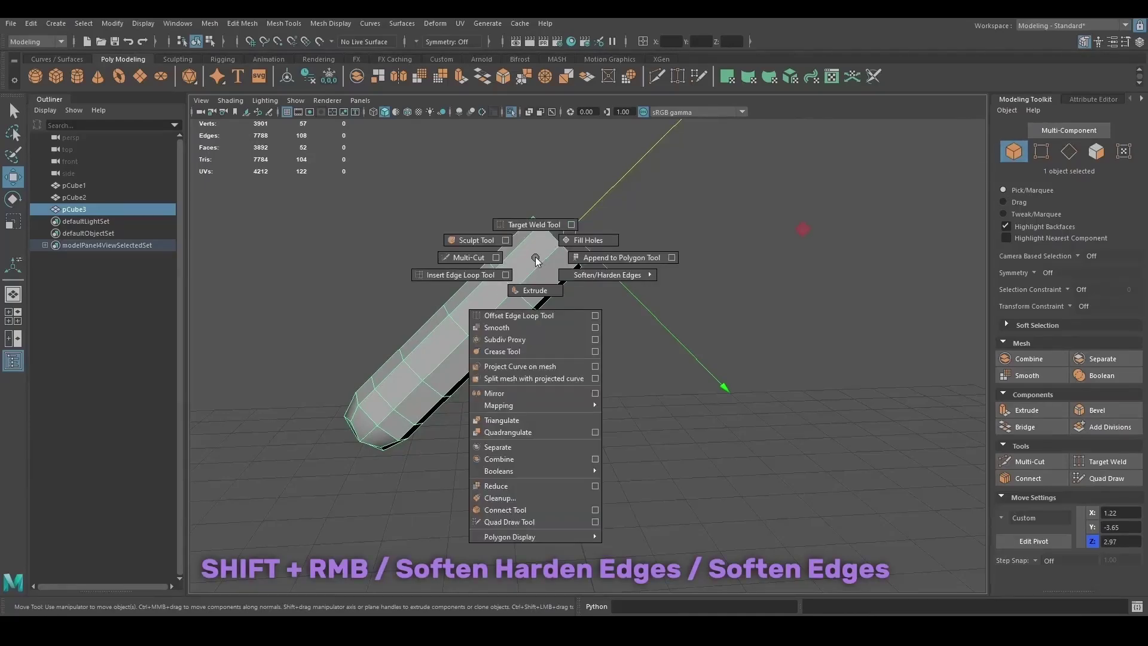
pyautogui.keyDown('shift'); pyautogui.moveTo(535, 259); pyautogui.dragTo(649, 258, button='right'); pyautogui.keyUp('shift')
pyautogui.press('r')
pyautogui.click(570, 155)
pyautogui.click(533, 321)
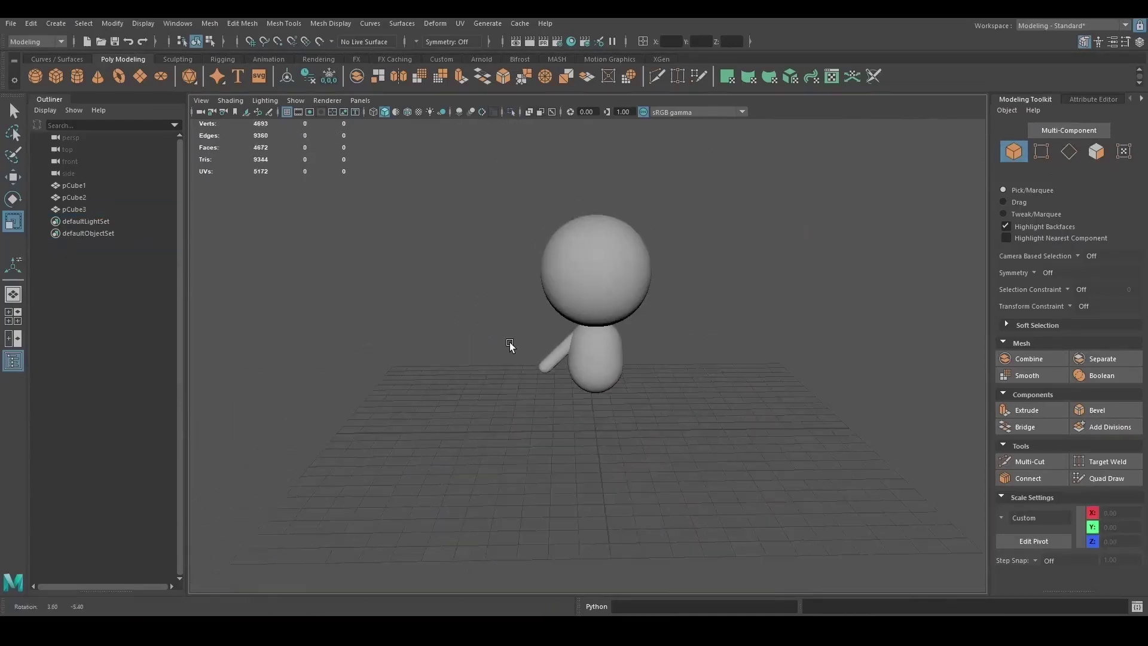
# Reset the arm's custom pivot and place the pivot at the world origin with X, Y and Z at 0
pyautogui.press('w')
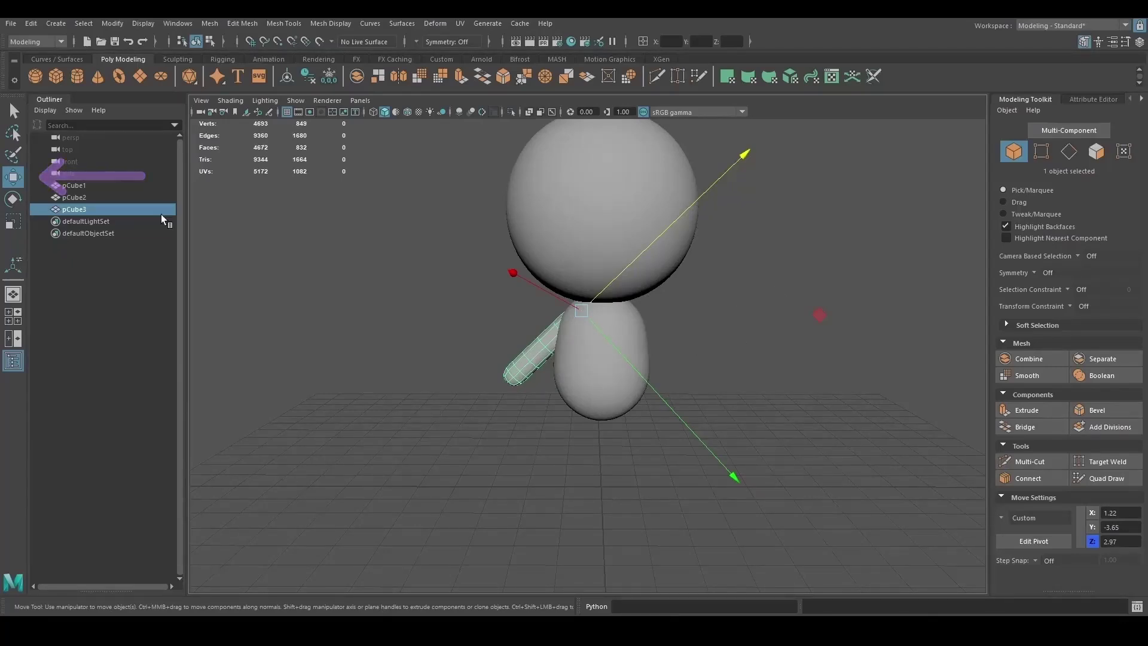
pyautogui.doubleClick(13, 177)
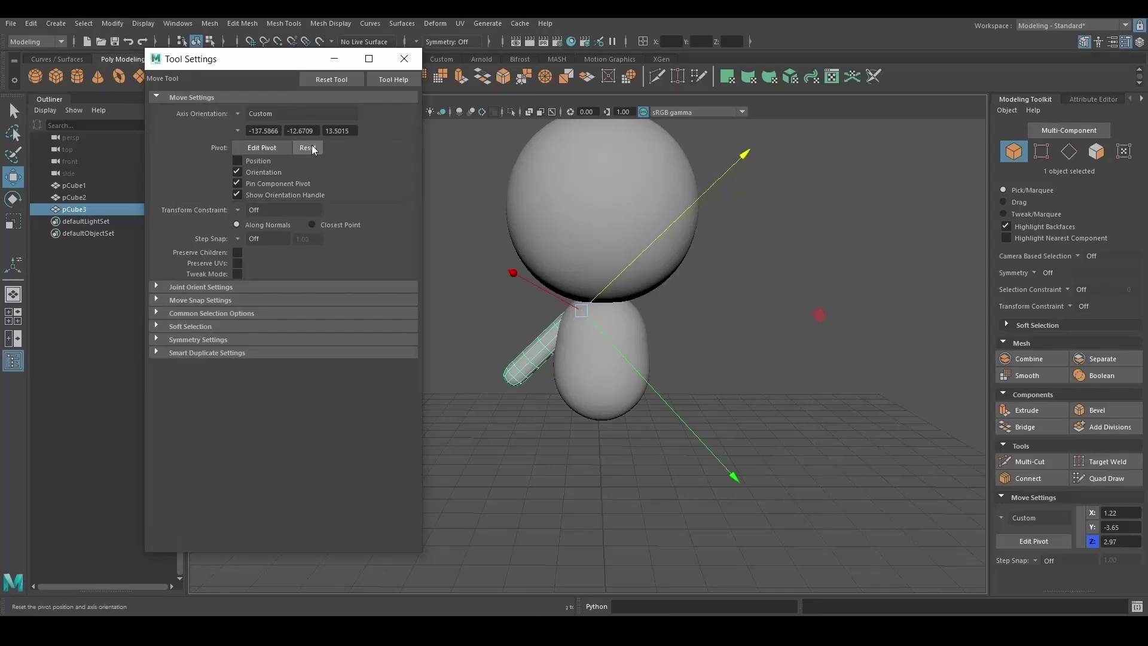
pyautogui.click(311, 147)
pyautogui.click(404, 58)
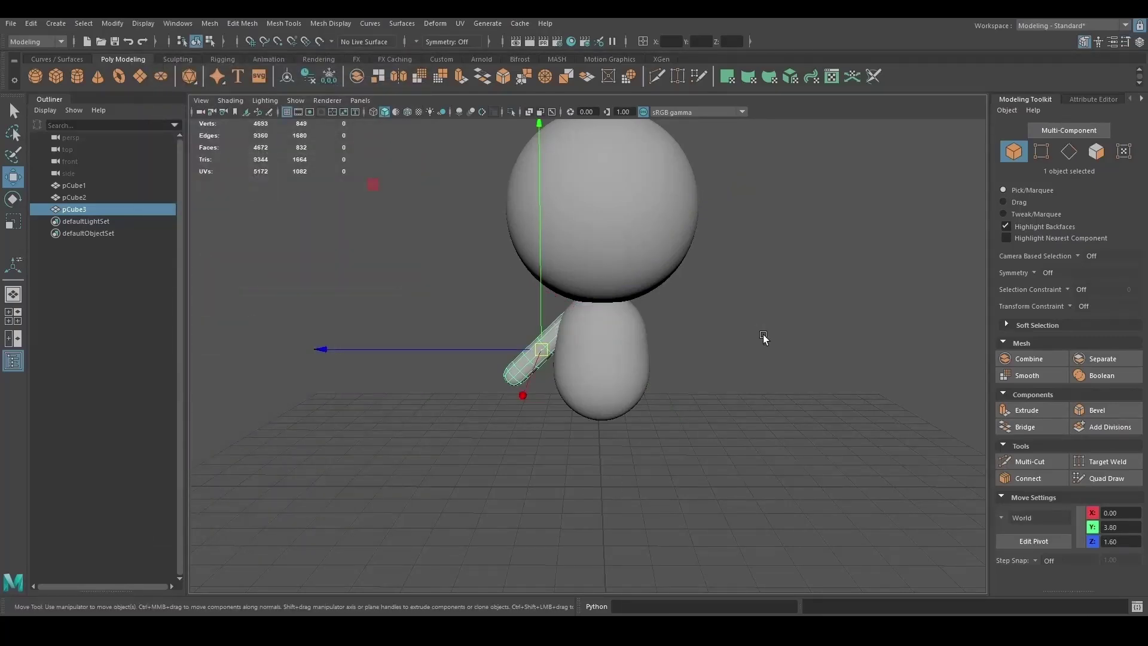
pyautogui.press('d')
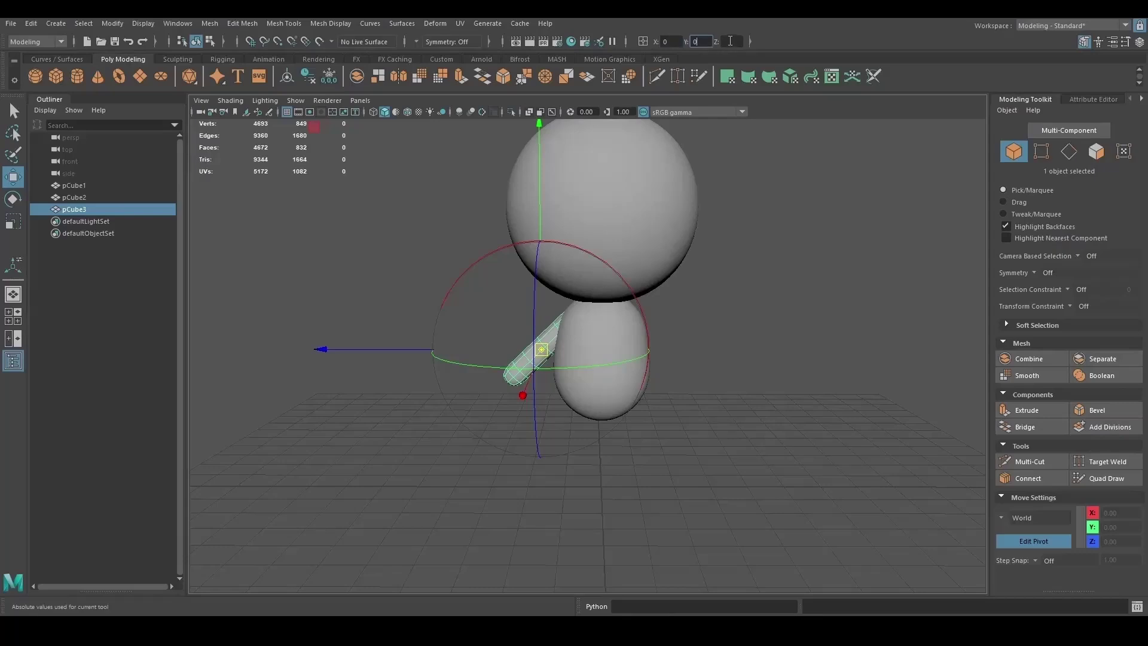
pyautogui.press('Return')
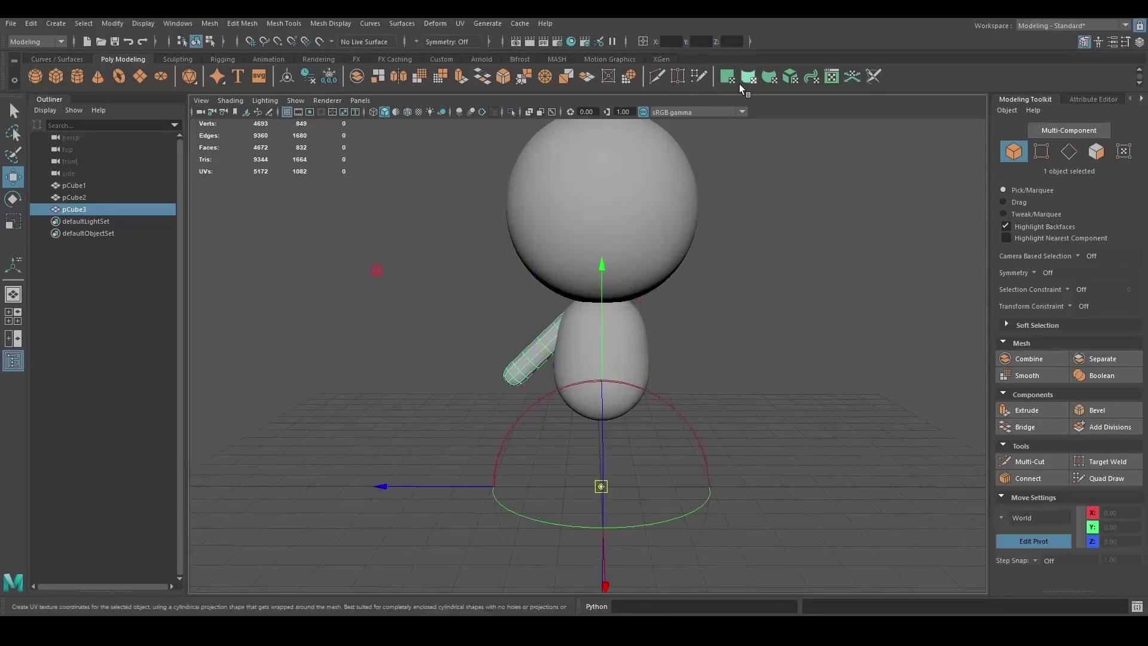
pyautogui.press('d')
# Duplicate the arm and mirror the copy to the body's other side with a Scale Z of -1
pyautogui.hotkey('ctrl', 'shift', 'd')
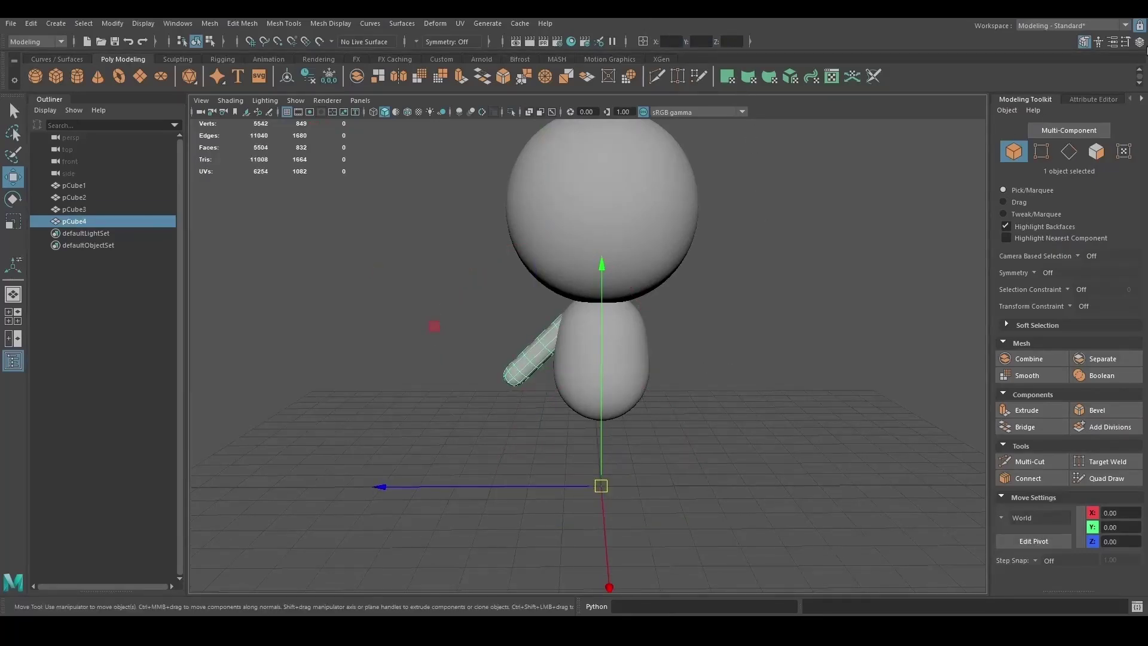
pyautogui.click(1139, 42)
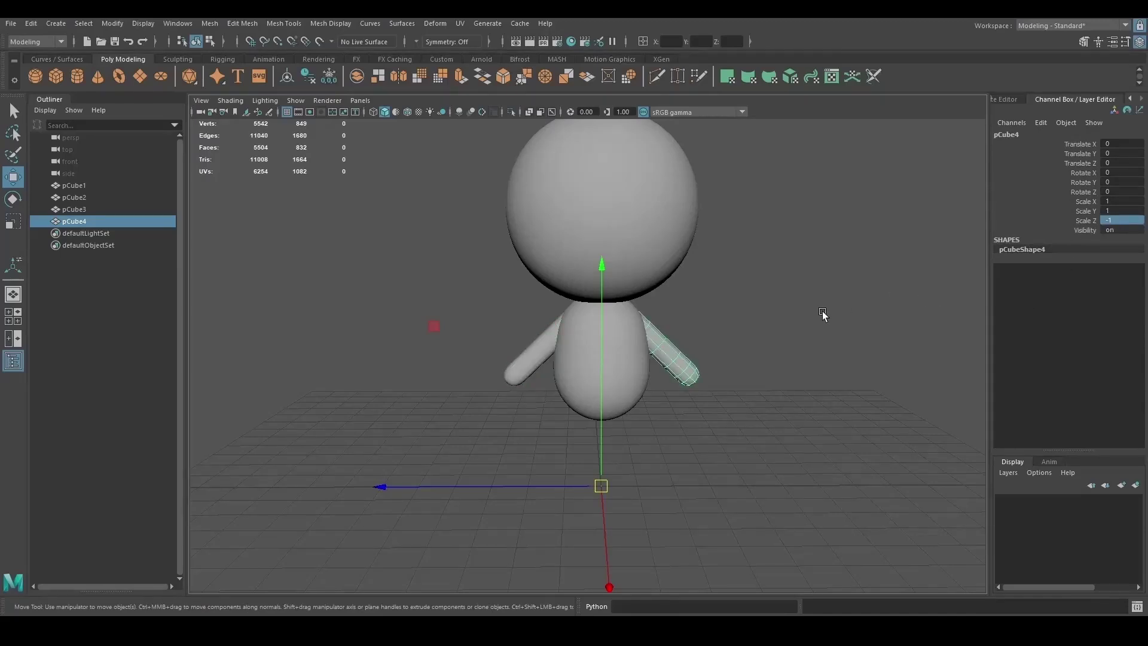
pyautogui.click(800, 421)
pyautogui.keyDown('alt'); pyautogui.moveTo(800, 421); pyautogui.dragTo(702, 466, button='right'); pyautogui.keyUp('alt')
pyautogui.keyDown('alt'); pyautogui.moveTo(702, 467); pyautogui.dragTo(655, 456); pyautogui.keyUp('alt')
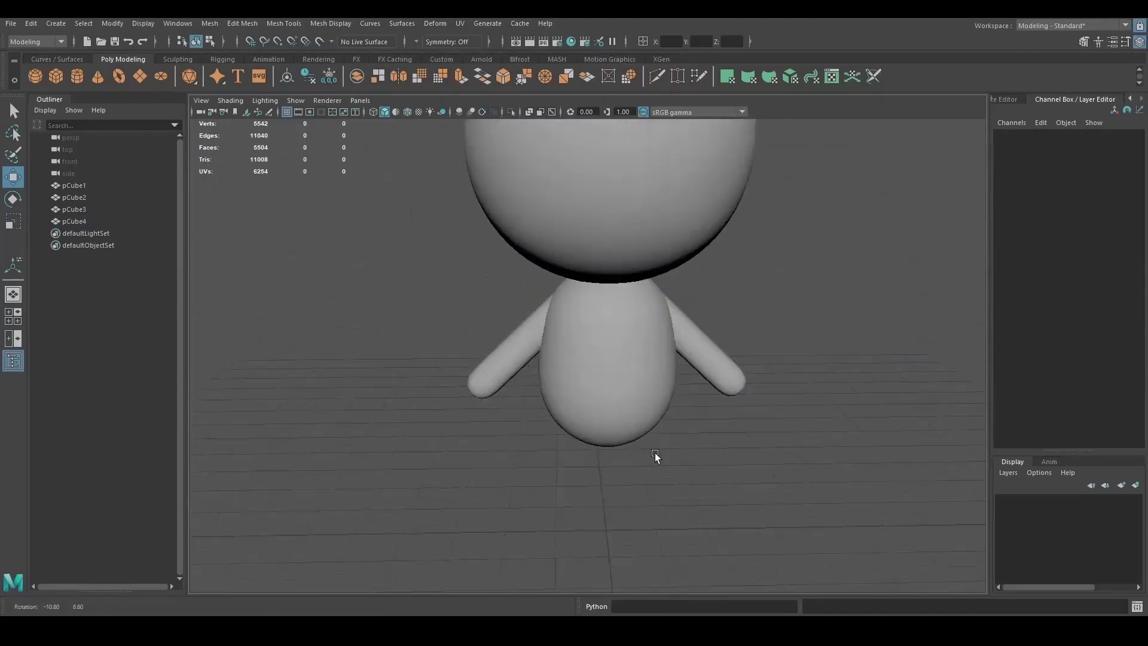
# Isolate the original arm, bend its shoulder end, add an edge loop there, and even the curvature with Edit Edge Flow
pyautogui.click(622, 413)
pyautogui.click(490, 324)
pyautogui.click(511, 111)
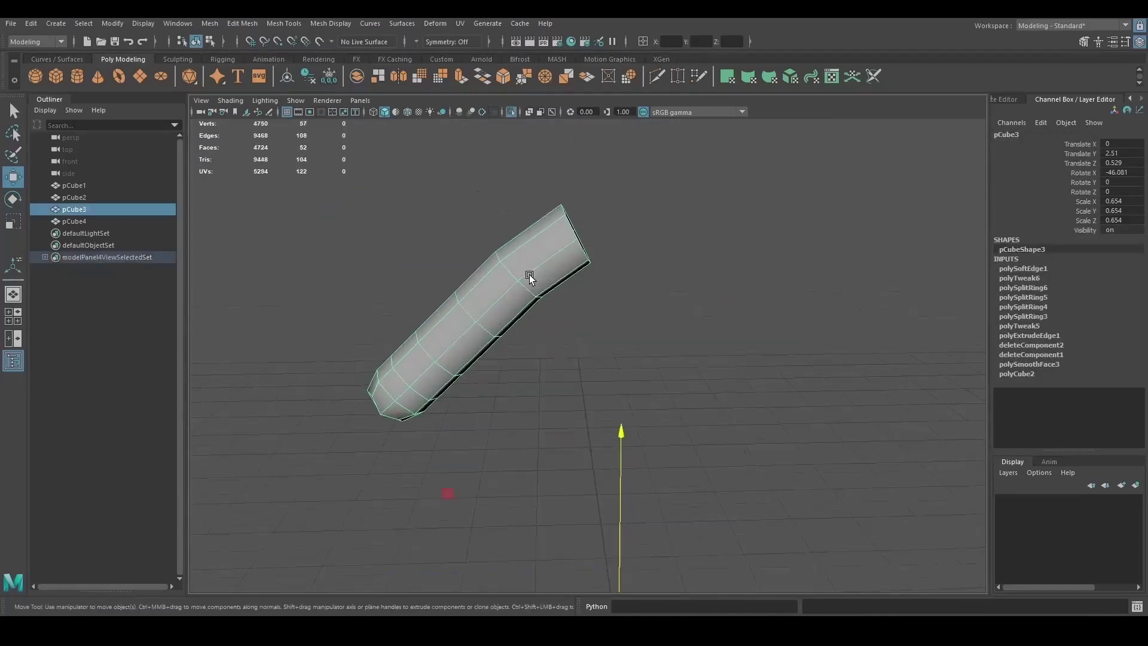
pyautogui.moveTo(526, 258); pyautogui.dragTo(560, 230, button='right')
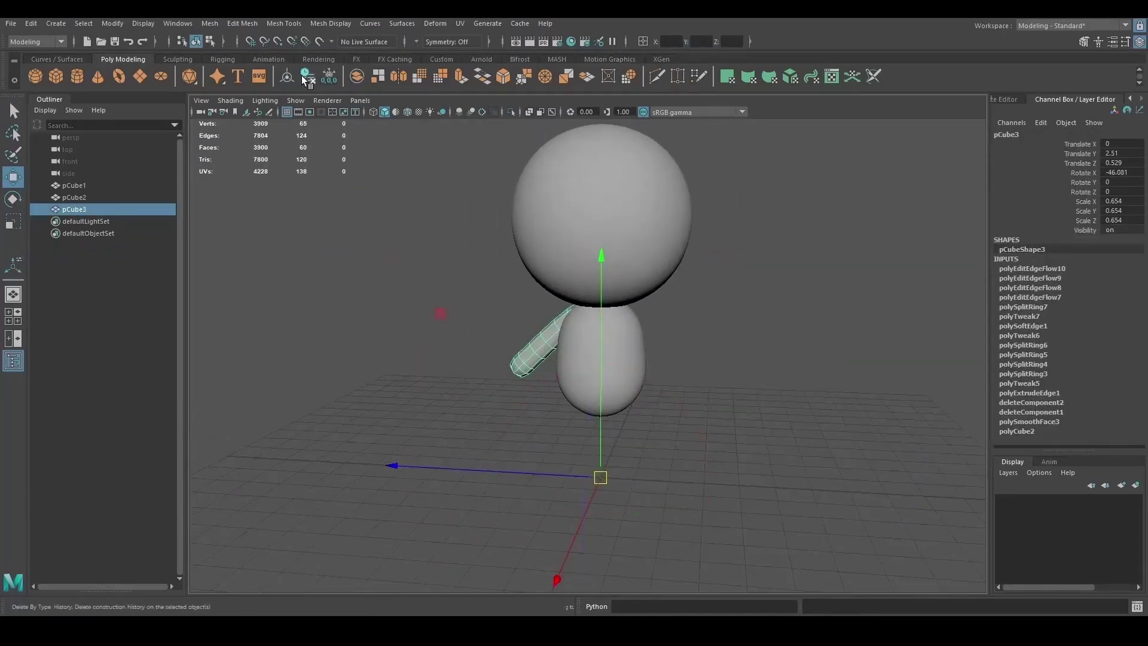
# Delete the reshaped arm's construction history and mirror a fresh copy to the body's other side
pyautogui.click(308, 78)
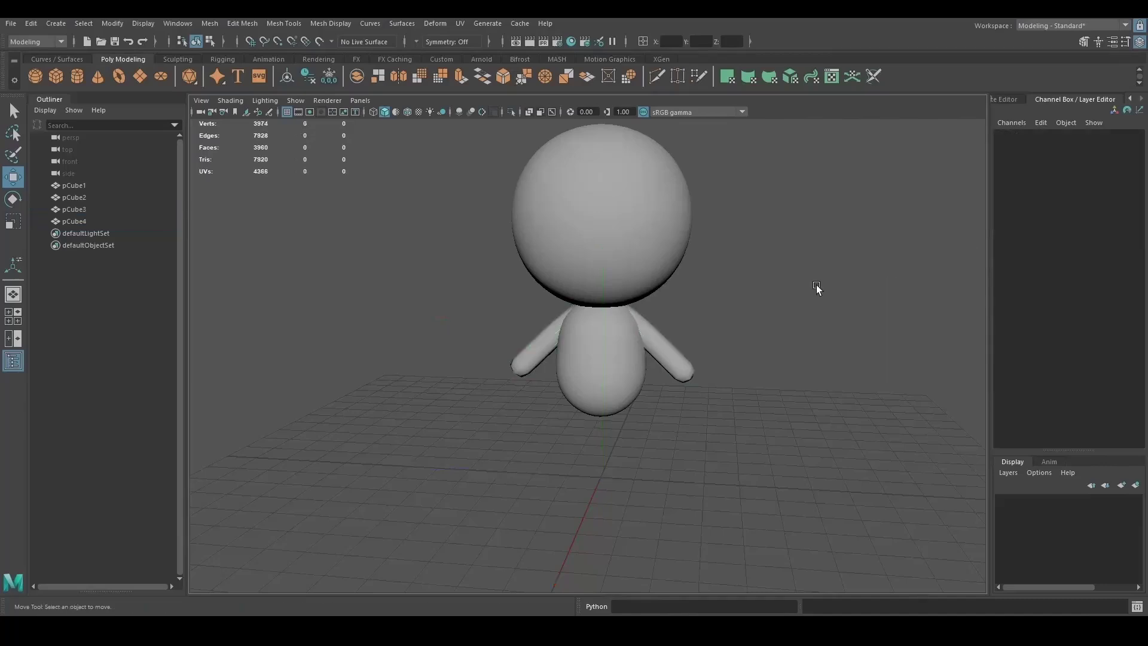
# Duplicate an arm as a leg and stand it upright under the body with Rotate X 45.847 and Translate Y -2.384
pyautogui.press('space')
pyautogui.press('space')
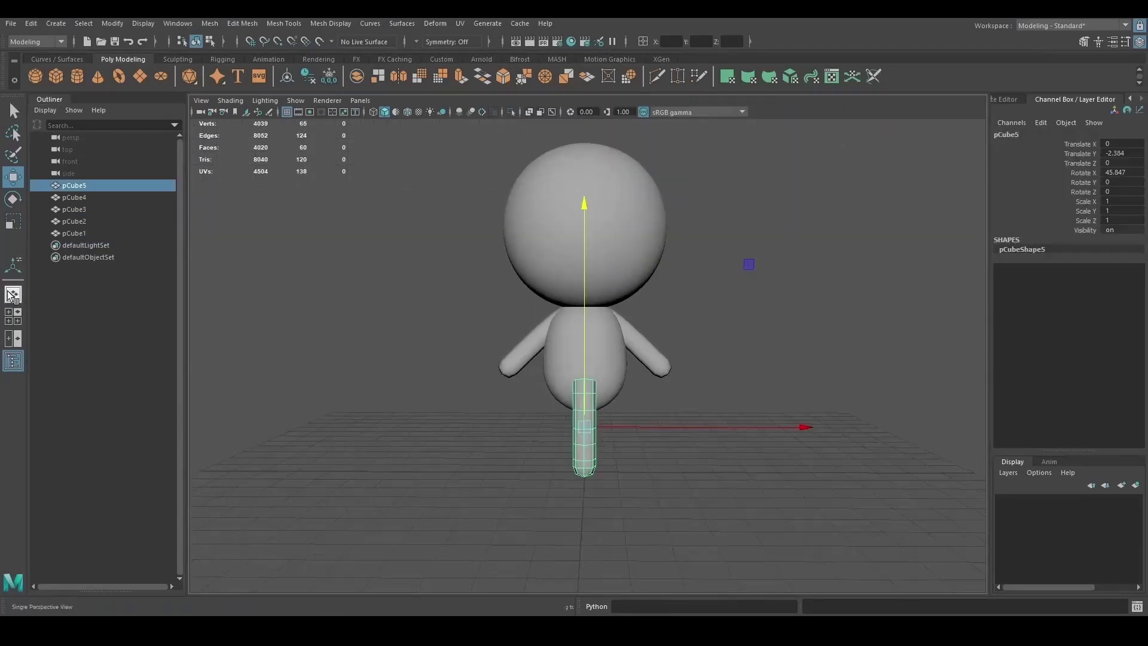
pyautogui.press('space')
pyautogui.press('space')
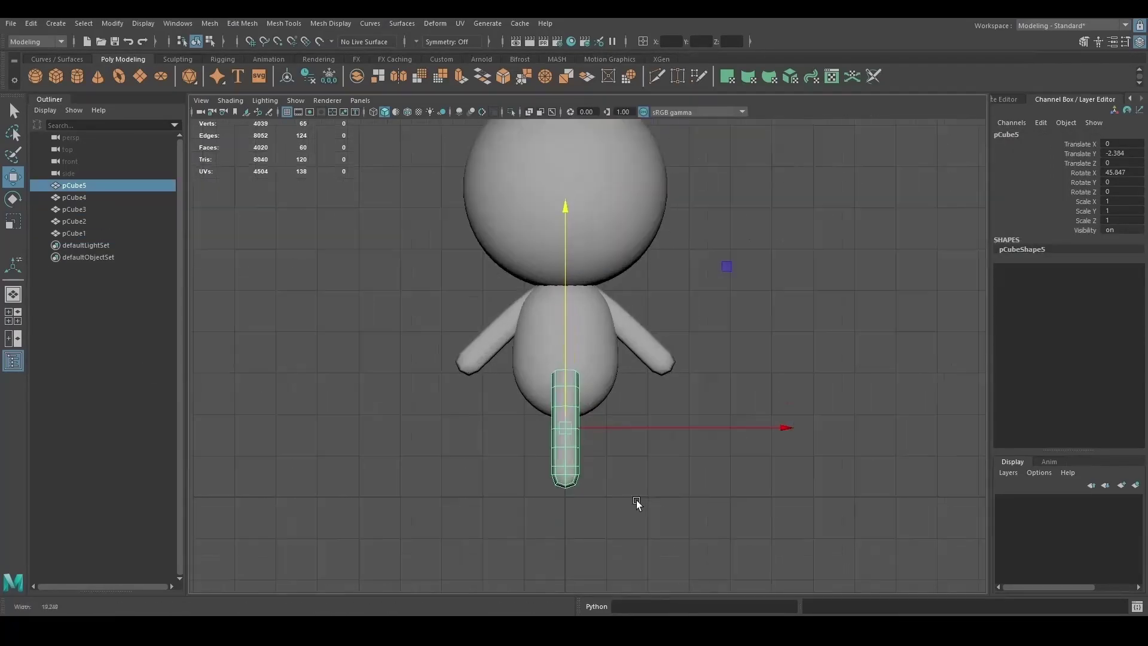
# Delete the upper faces of the leg tube and extend its open border edge straight up into the body
pyautogui.scroll(6, 637, 499)
pyautogui.press('F11')
pyautogui.click(577, 282)
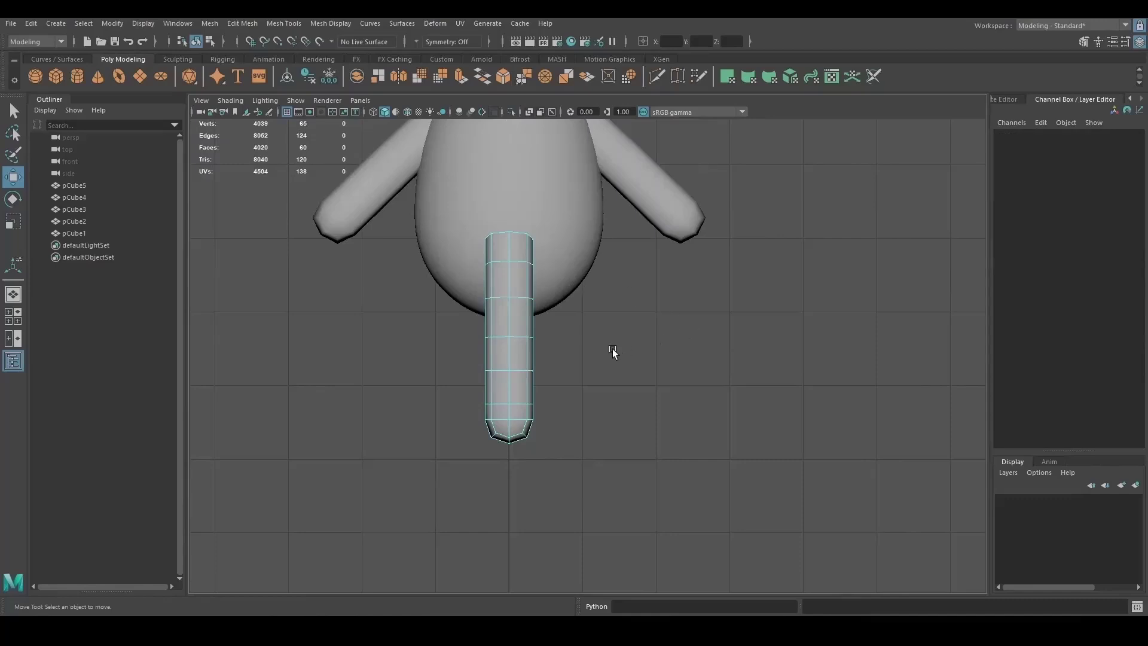
pyautogui.moveTo(442, 227); pyautogui.dragTo(436, 221)
pyautogui.press('Delete')
pyautogui.doubleClick(509, 366)
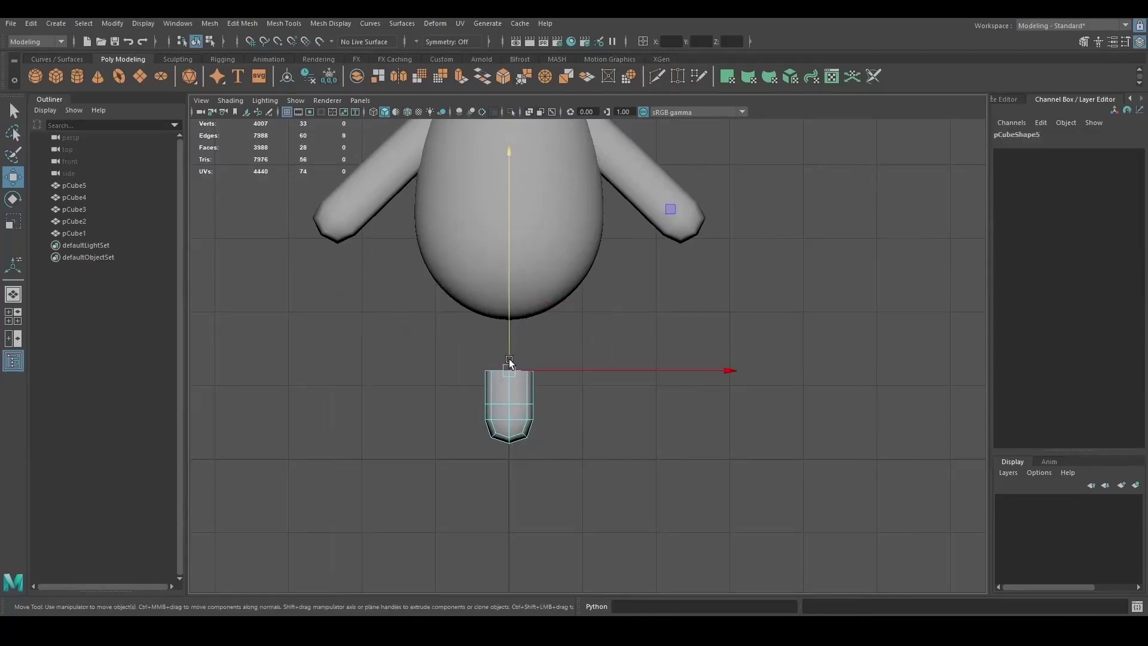
pyautogui.keyDown('shift'); pyautogui.moveTo(496, 372); pyautogui.dragTo(508, 236); pyautogui.keyUp('shift')
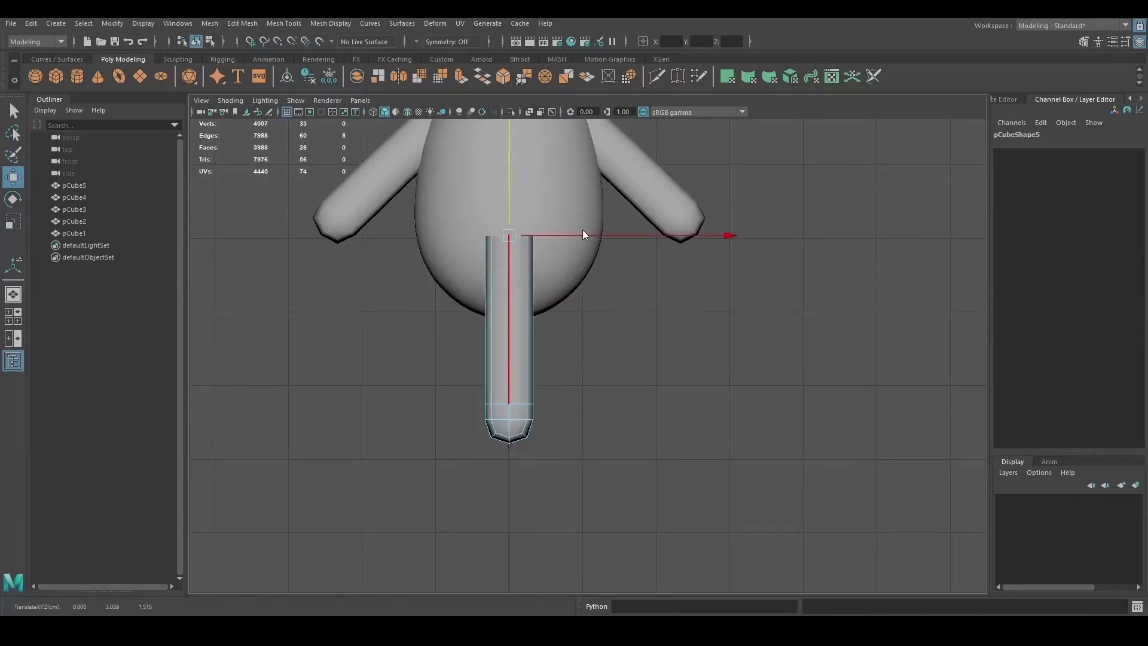
# Place the leg off-centre under the body at Translate X -0.251, Y -2.151 and Z -1.53
pyautogui.press('F8')
pyautogui.keyDown('alt'); pyautogui.moveTo(508, 335); pyautogui.dragTo(626, 431); pyautogui.keyUp('alt')
pyautogui.press('e')
pyautogui.click(496, 341)
pyautogui.press('w')
pyautogui.click(592, 452)
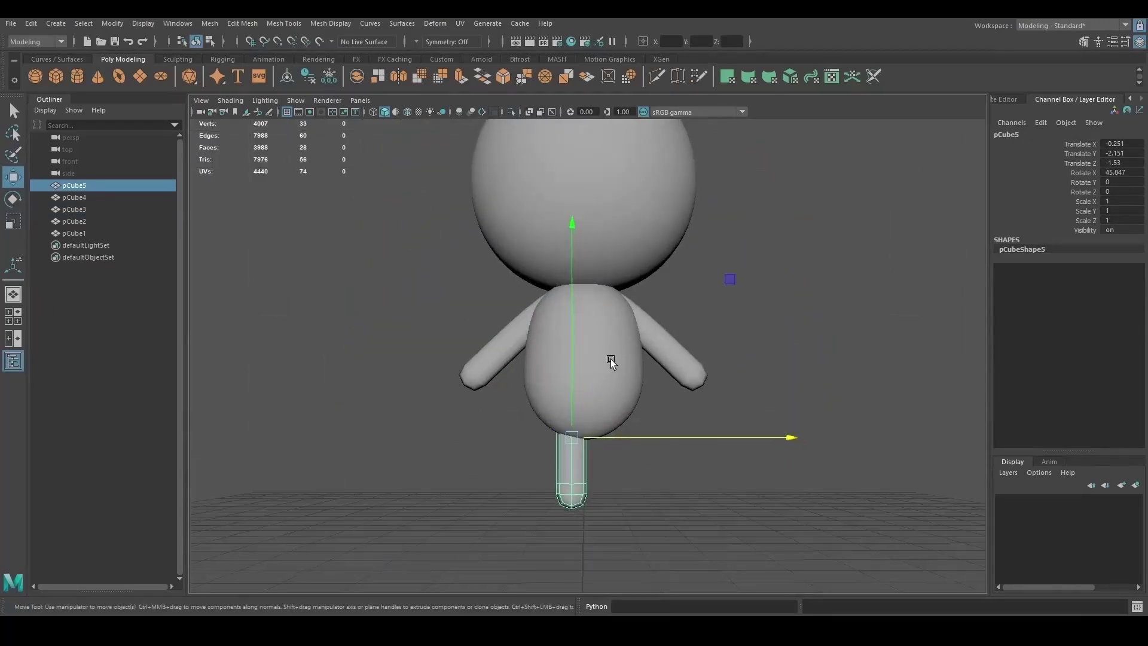
# Move the leg to Translate X -0.391, Y -2.06 and insert an edge loop near its upper end in isolation
pyautogui.click(571, 342)
pyautogui.scroll(-5, 570, 378)
pyautogui.click(448, 274)
pyautogui.click(556, 341)
pyautogui.press('f')
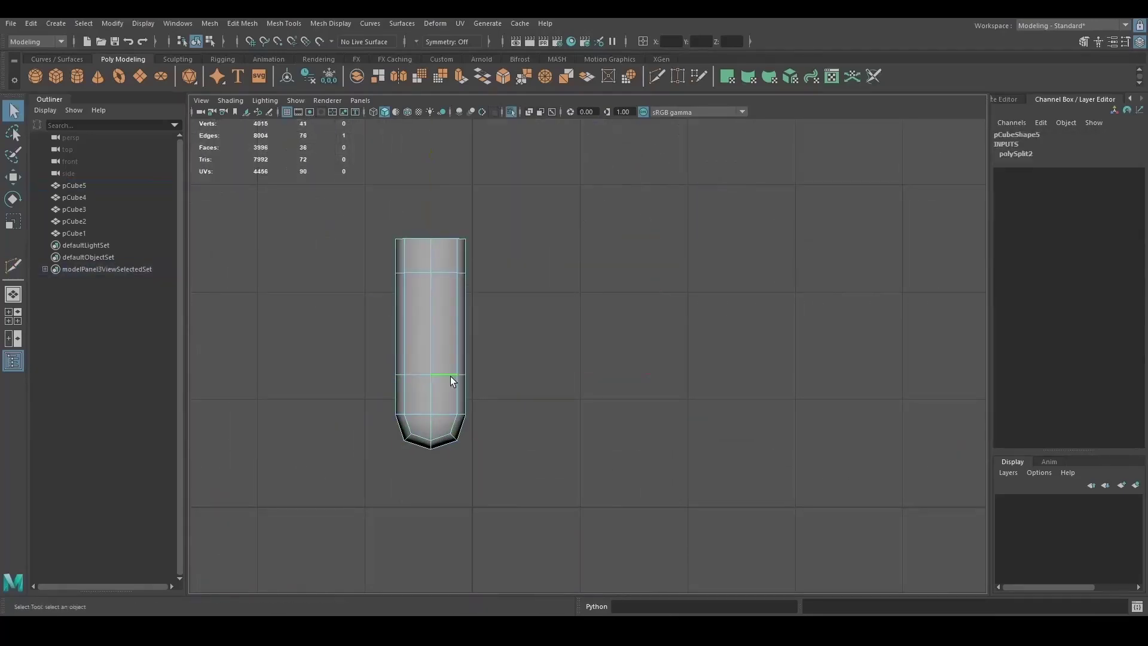
pyautogui.press('w')
pyautogui.hotkey('ctrl', '1')
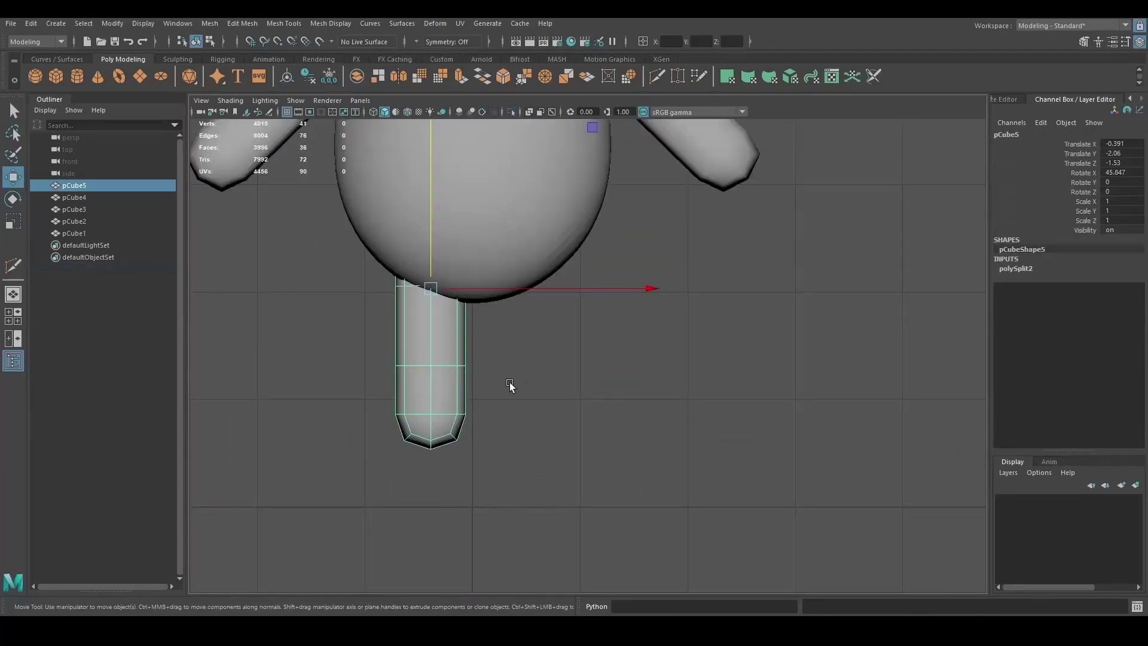
# Duplicate the finished leg and place the copy symmetrically under the body's other side
pyautogui.scroll(-3, 627, 235)
pyautogui.hotkey('ctrl', 'd')
pyautogui.scroll(3, 504, 364)
pyautogui.click(504, 364)
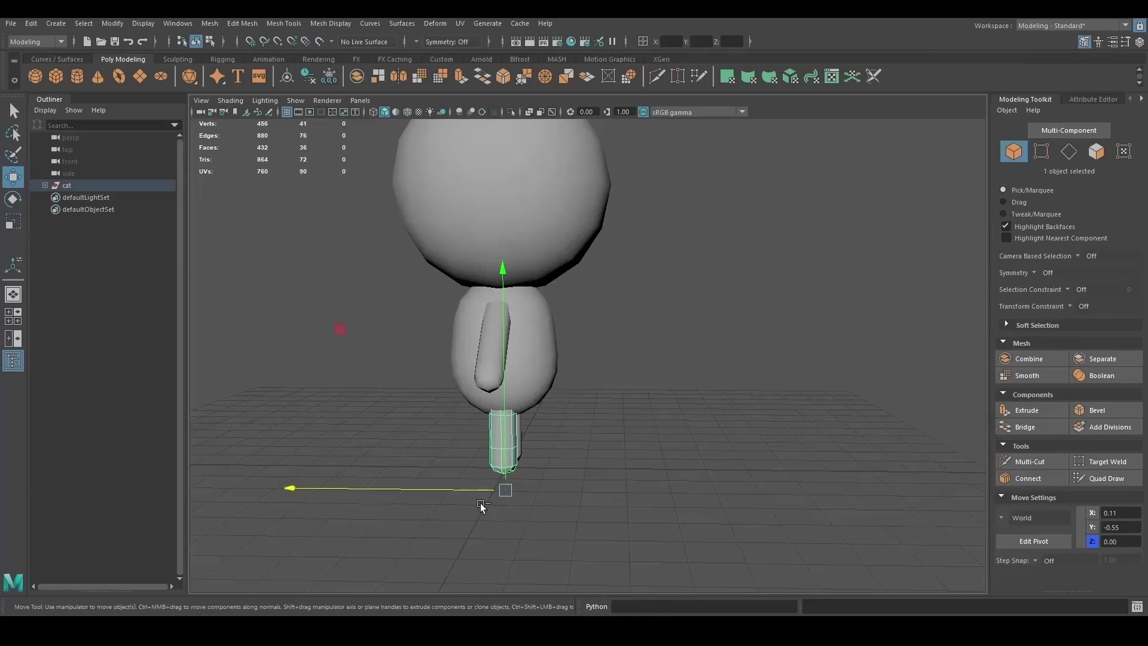
# Duplicate a leg as the tail, pull the copy out behind the body and rotate it to point backward
pyautogui.moveTo(572, 493); pyautogui.dragTo(574, 493)
pyautogui.keyDown('alt'); pyautogui.moveTo(574, 494); pyautogui.dragTo(419, 479); pyautogui.keyUp('alt')
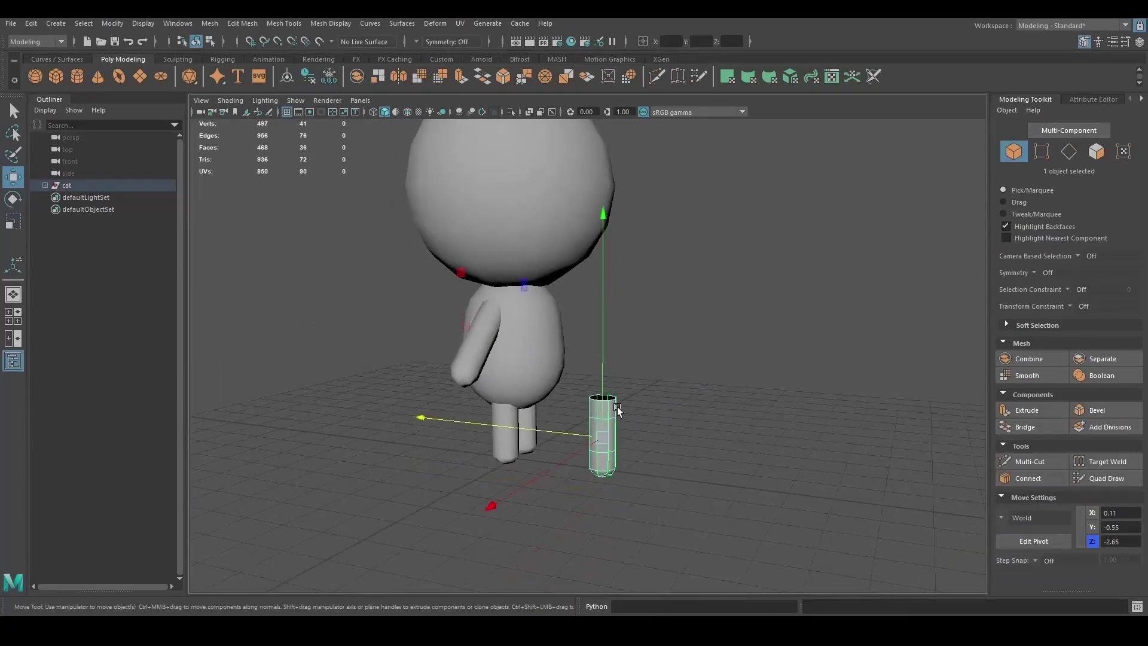
pyautogui.keyDown('alt'); pyautogui.moveTo(618, 409); pyautogui.dragTo(666, 494); pyautogui.keyUp('alt')
pyautogui.press('e')
pyautogui.moveTo(710, 325); pyautogui.dragTo(419, 311)
pyautogui.press('w')
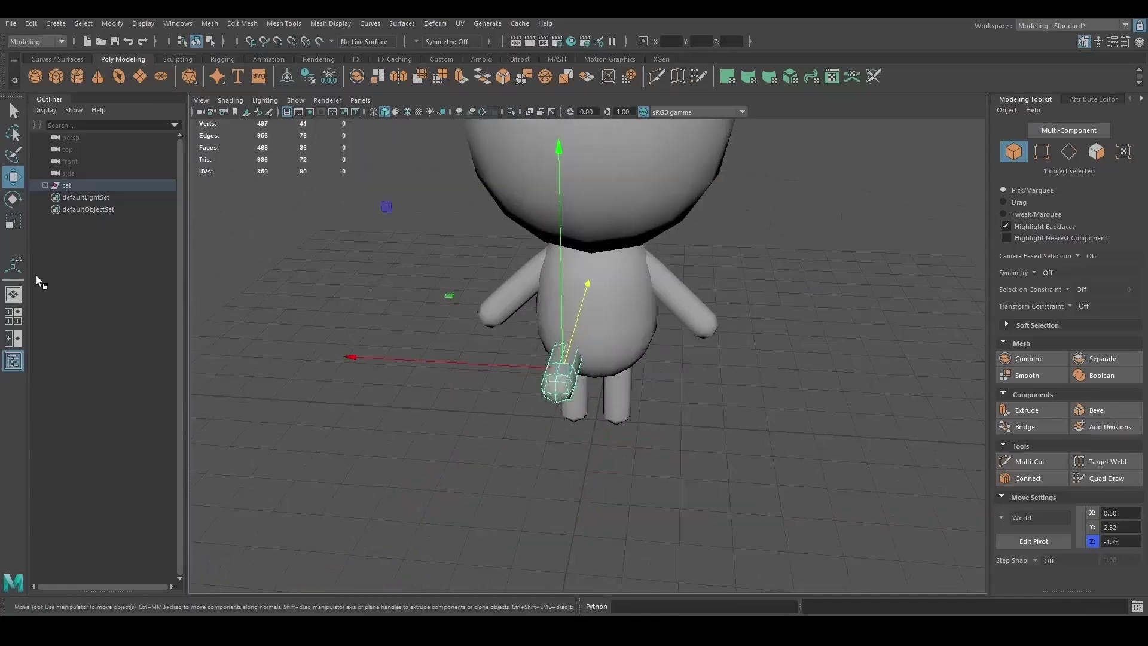
# Centre the tail behind the body at X 0 and bend it into a smooth curve with Edit Edge Flow
pyautogui.moveTo(617, 461); pyautogui.dragTo(539, 311)
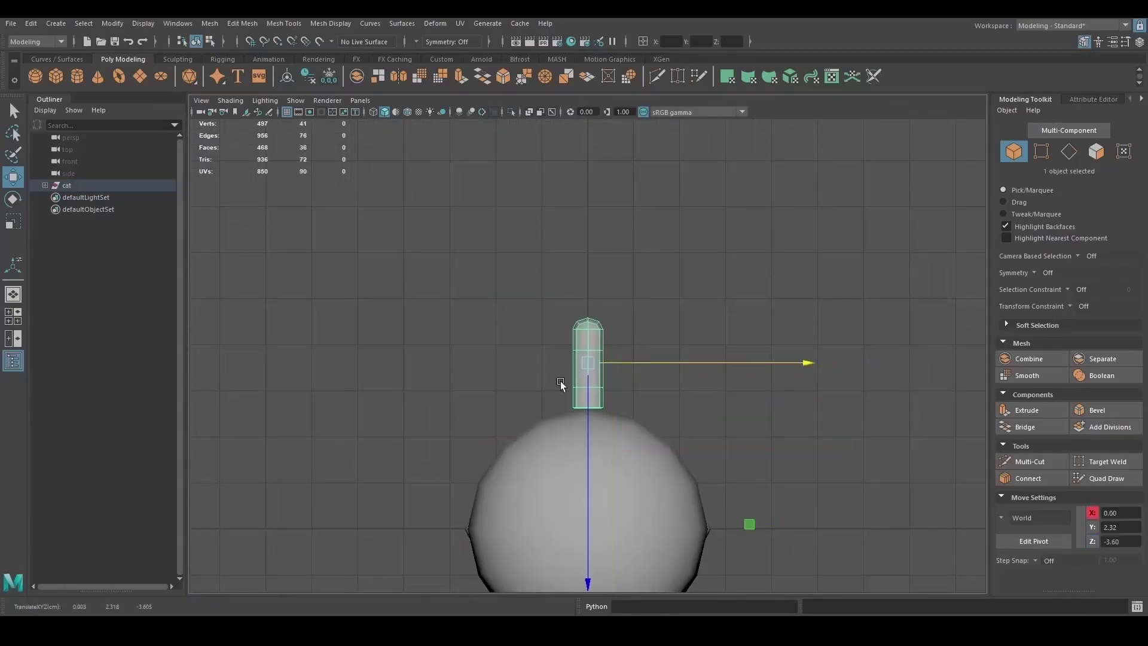
pyautogui.moveTo(706, 269); pyautogui.dragTo(576, 245)
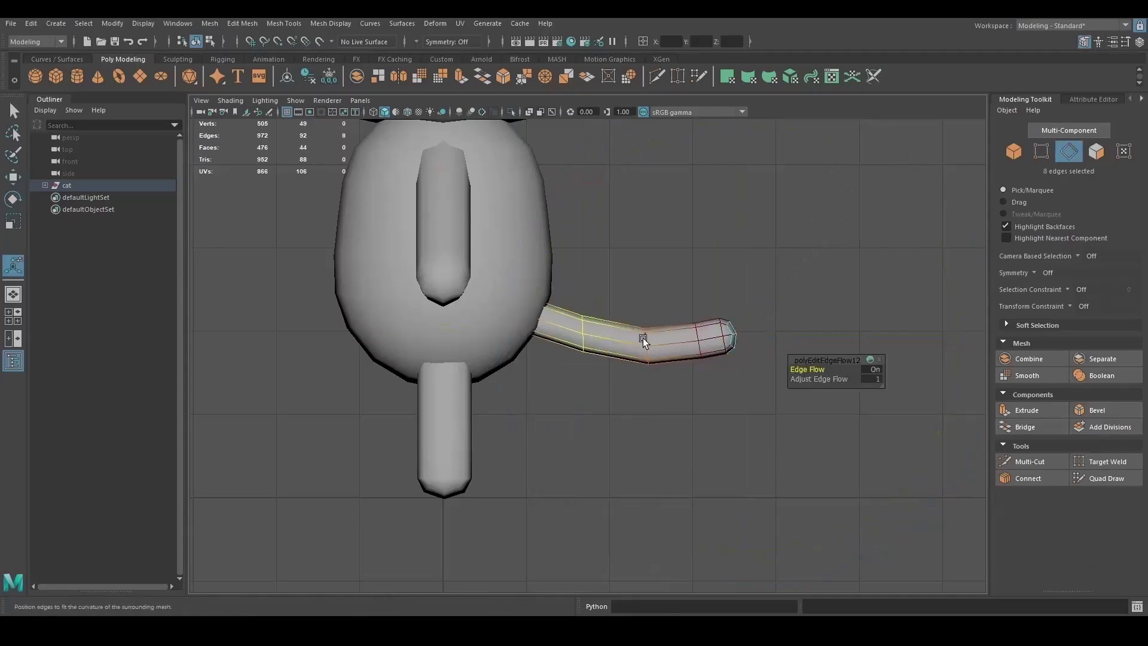
# Shape a new cube above the head into a tapered, pointed ear by moving its vertices, and smooth it
pyautogui.click(511, 112)
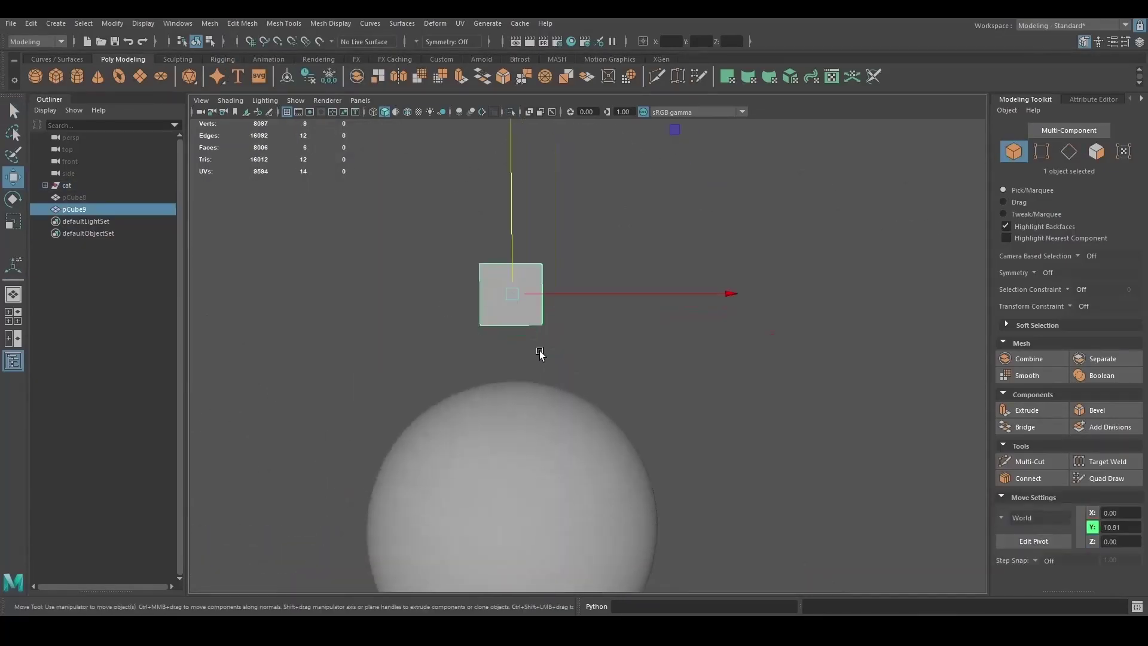
pyautogui.rightClick(509, 267)
pyautogui.click(482, 218)
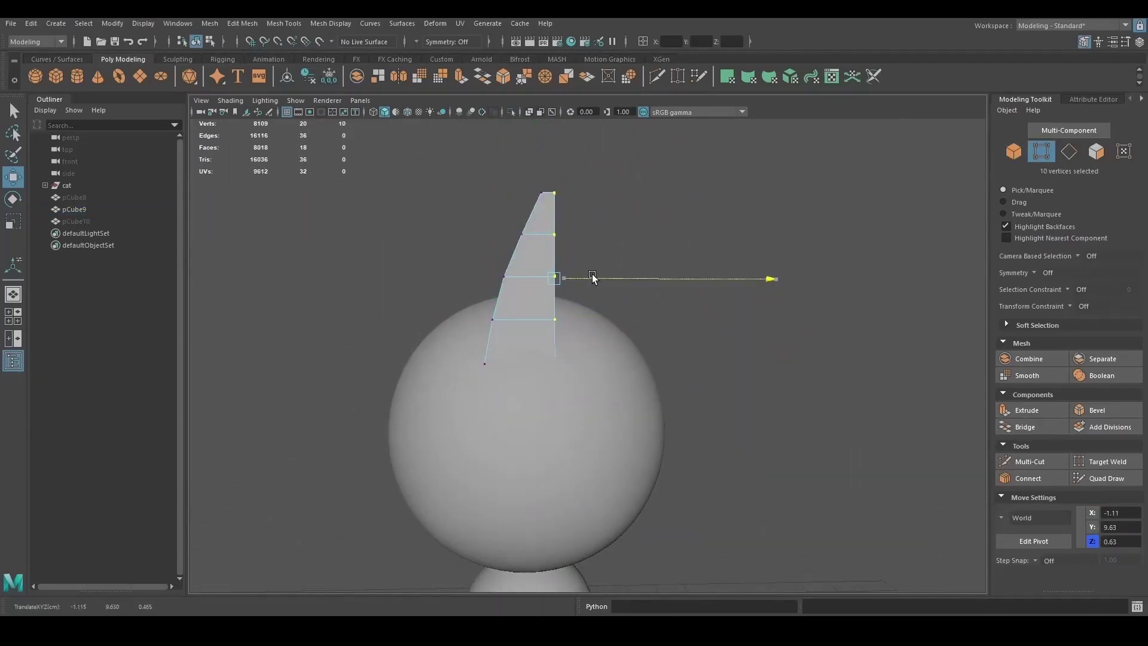
pyautogui.moveTo(588, 204); pyautogui.dragTo(558, 177)
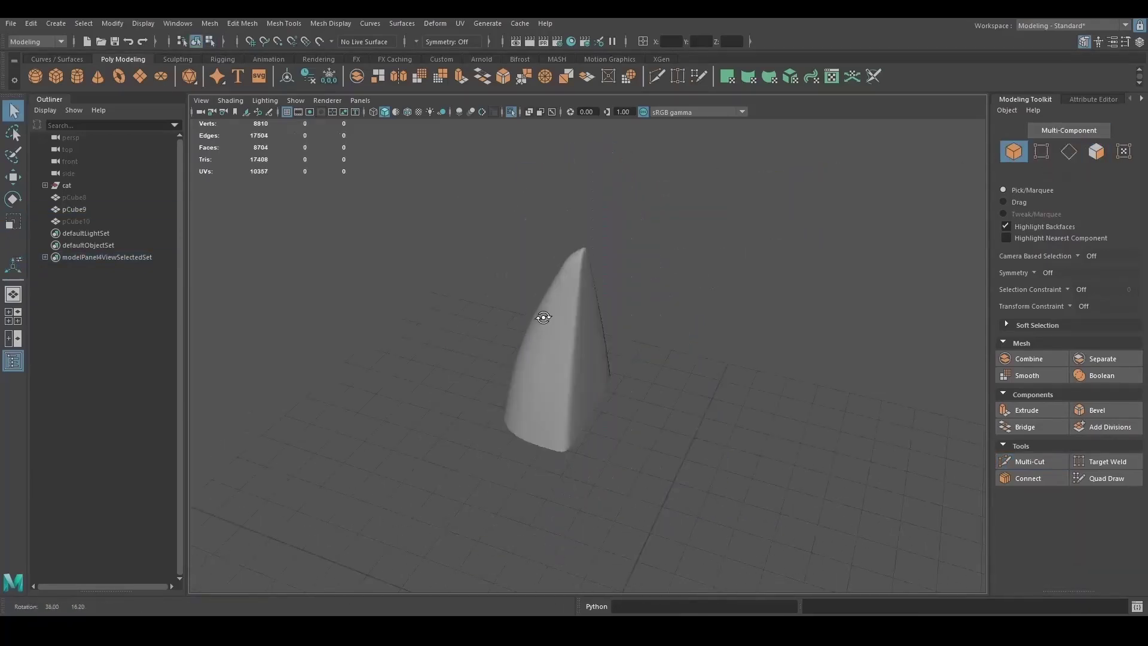
pyautogui.keyDown('alt'); pyautogui.moveTo(676, 460); pyautogui.dragTo(663, 333); pyautogui.keyUp('alt')
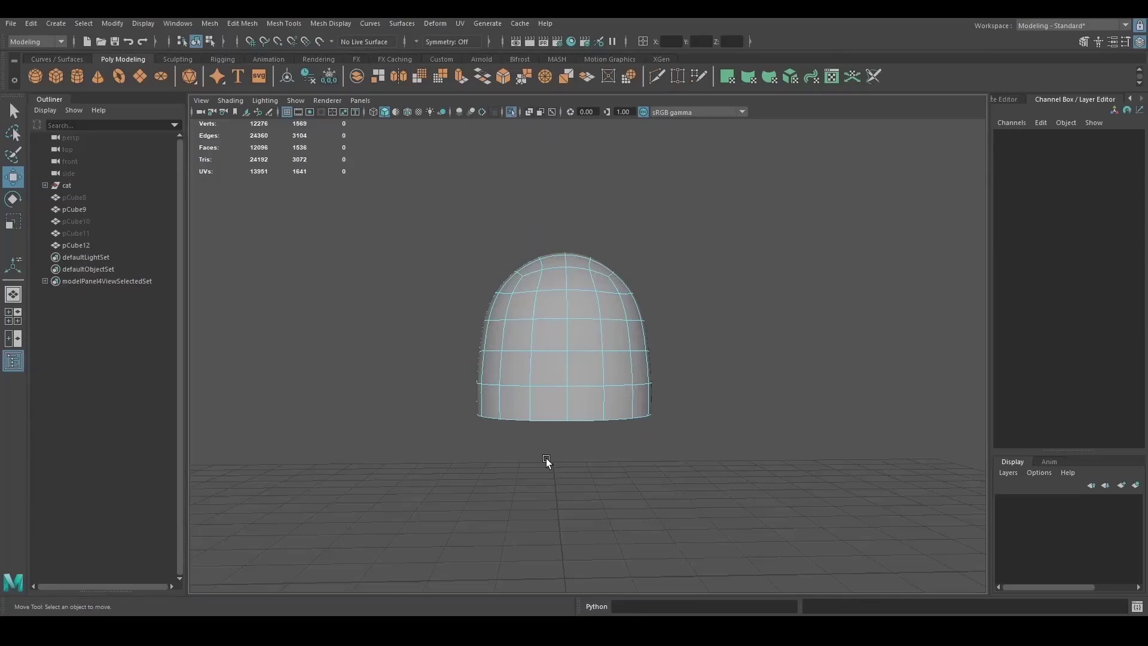
# Bring back the full character and reposition the lower border edge loop of the cut body copy as a dress hem
pyautogui.moveTo(541, 240); pyautogui.dragTo(592, 224, button='right')
pyautogui.hotkey('ctrl', '1')
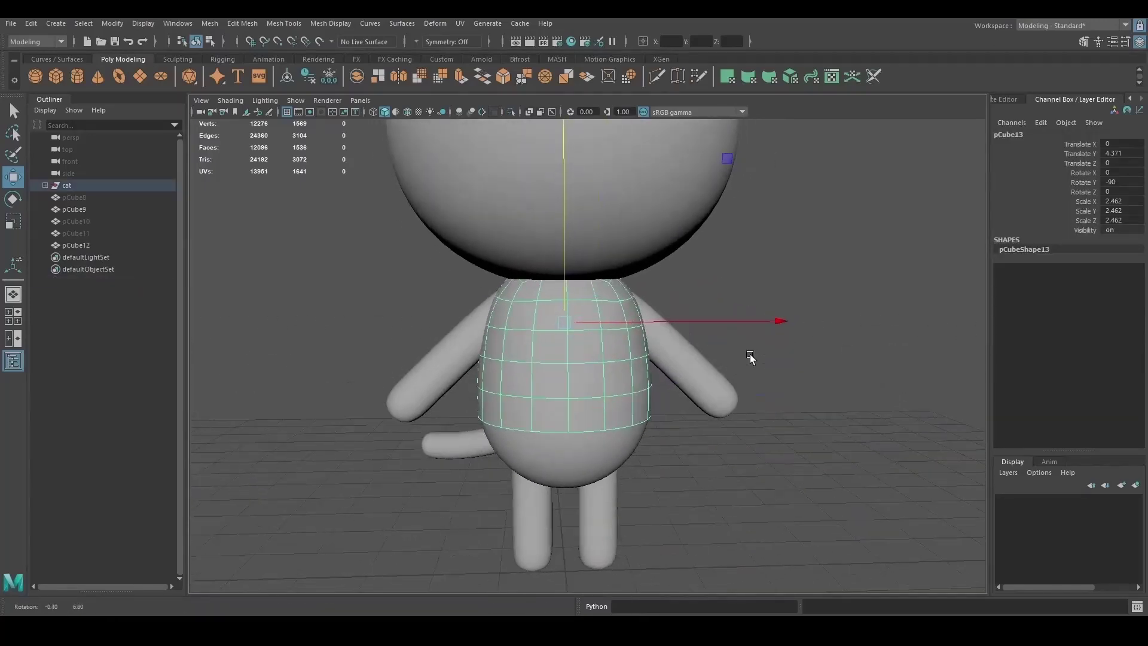
pyautogui.press('F10')
pyautogui.doubleClick(602, 423)
pyautogui.keyDown('alt'); pyautogui.moveTo(602, 423); pyautogui.dragTo(569, 328); pyautogui.keyUp('alt')
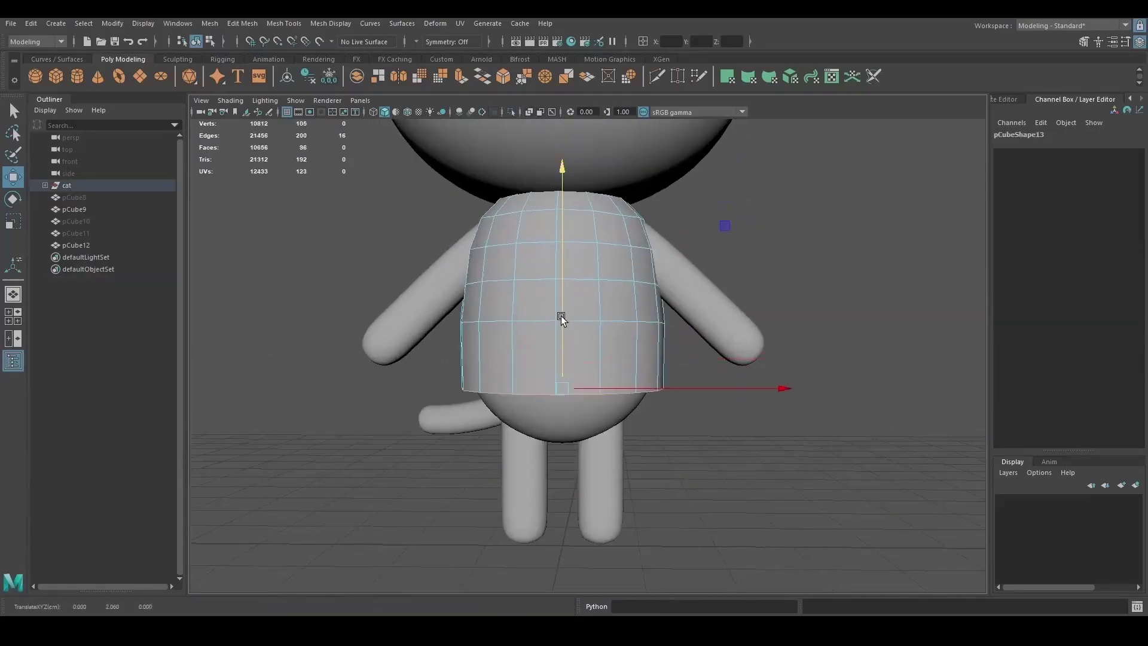
# Extrude the dress hem downward, scale it outward into a flare, and even its edge loops with Edit Edge Flow
pyautogui.moveTo(562, 385)
pyautogui.keyDown('alt'); pyautogui.mouseDown()
pyautogui.moveTo(628, 353)
pyautogui.moveTo(604, 428)
pyautogui.moveTo(551, 404)
pyautogui.mouseUp(); pyautogui.keyUp('alt')
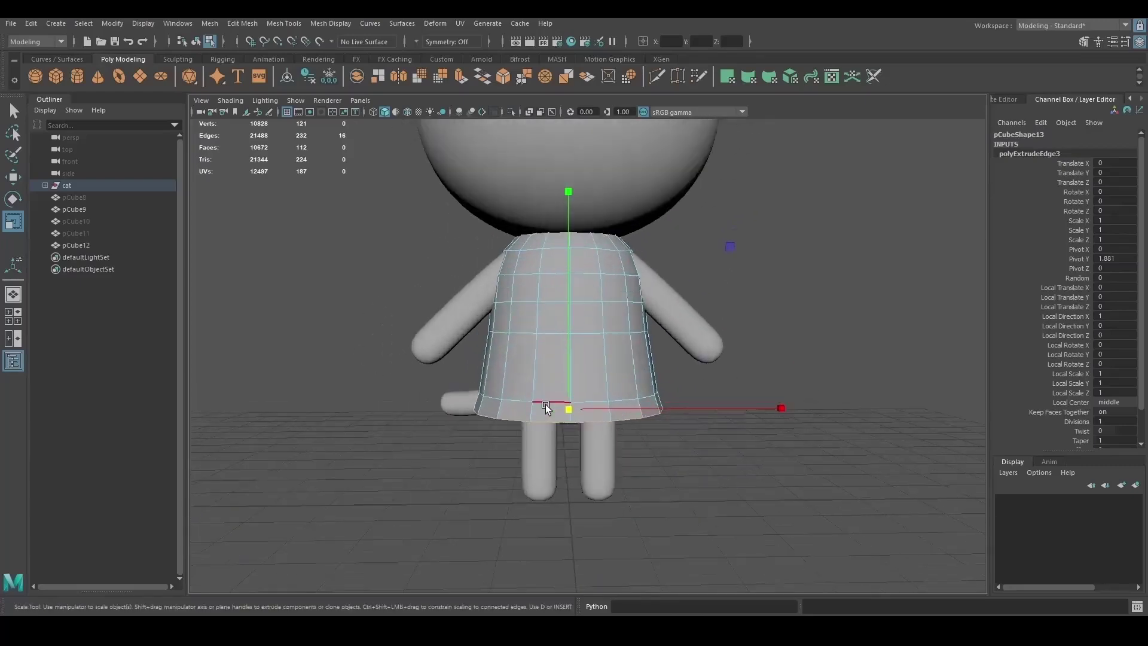
pyautogui.press('r')
pyautogui.moveTo(568, 363)
pyautogui.keyDown('alt'); pyautogui.mouseDown()
pyautogui.moveTo(797, 256)
pyautogui.moveTo(568, 364)
pyautogui.mouseUp(); pyautogui.keyUp('alt')
pyautogui.keyDown('shift'); pyautogui.moveTo(505, 374); pyautogui.dragTo(507, 376, button='right'); pyautogui.keyUp('shift')
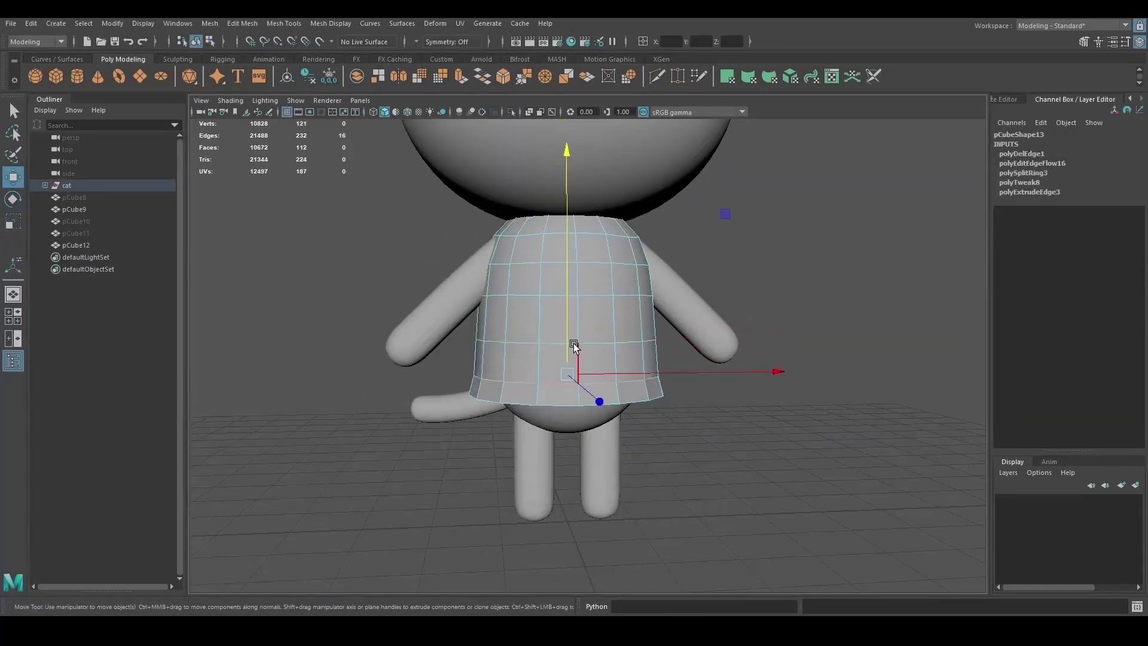
pyautogui.keyDown('shift'); pyautogui.moveTo(573, 343); pyautogui.dragTo(777, 353, button='right'); pyautogui.keyUp('shift')
pyautogui.keyDown('alt'); pyautogui.moveTo(777, 353); pyautogui.dragTo(566, 234); pyautogui.keyUp('alt')
pyautogui.press('F8')
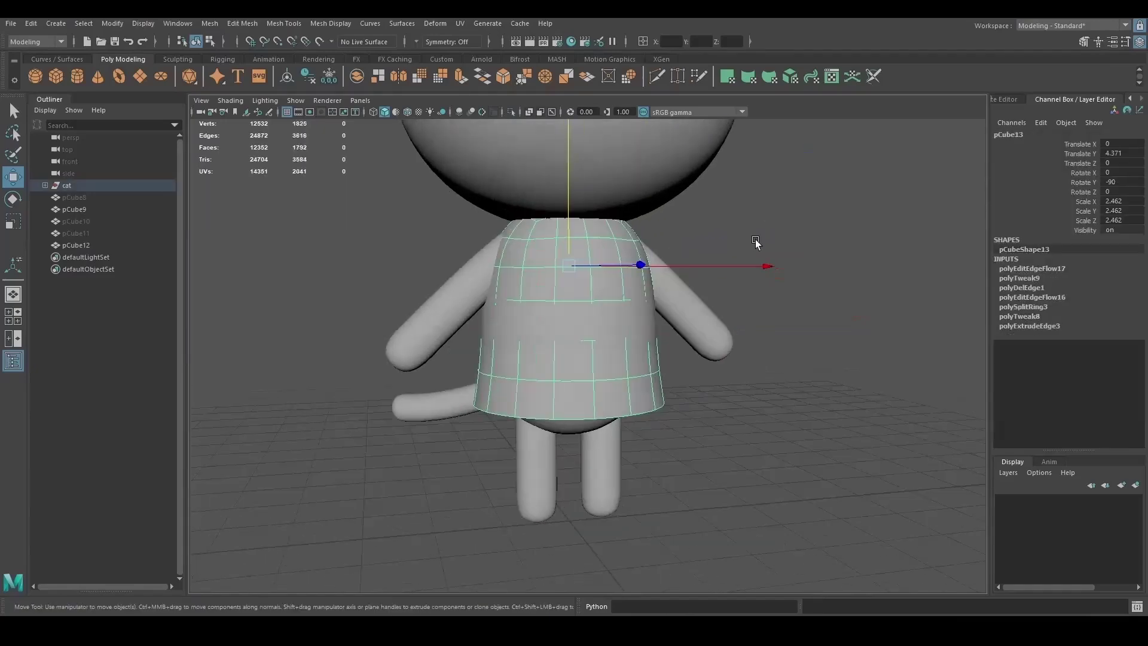
# Select the tail and reposition it at the back of the dress
pyautogui.click(676, 456)
pyautogui.scroll(-5, 707, 487)
pyautogui.keyDown('alt'); pyautogui.moveTo(707, 487); pyautogui.dragTo(841, 431); pyautogui.keyUp('alt')
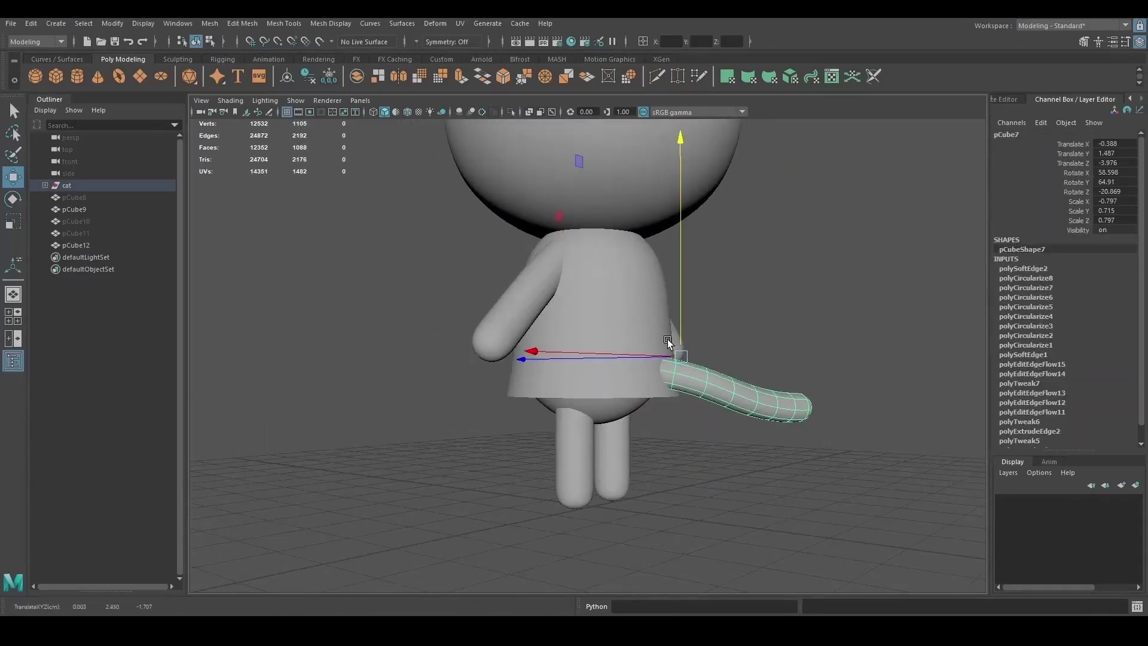
pyautogui.keyDown('alt'); pyautogui.moveTo(670, 359); pyautogui.dragTo(658, 390); pyautogui.keyUp('alt')
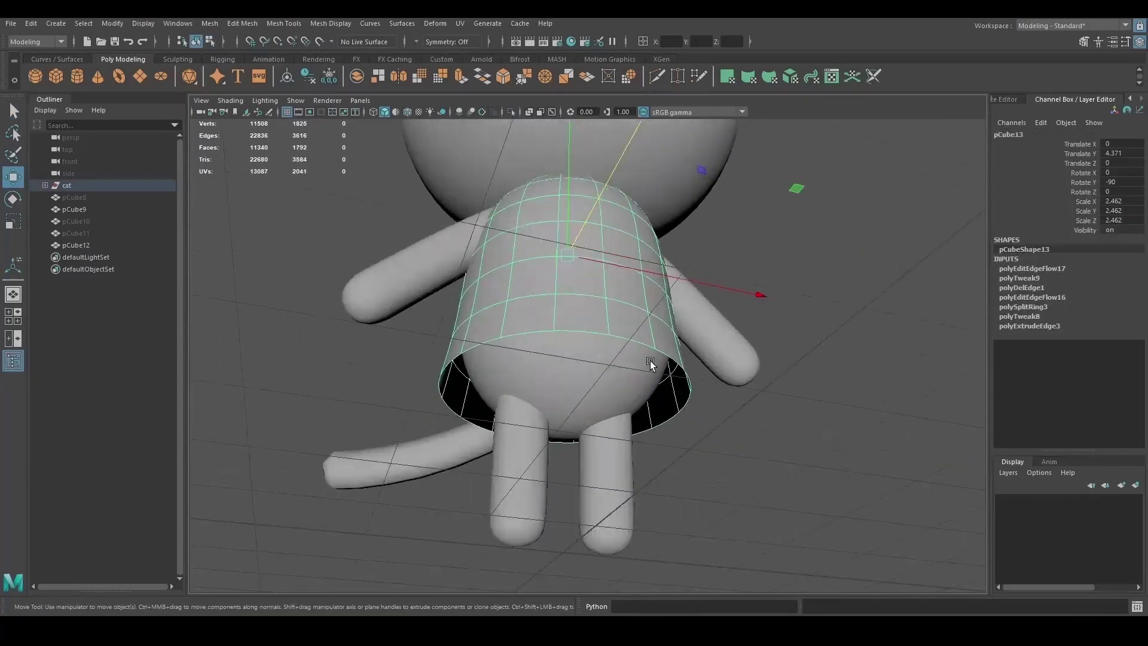
# Extrude the dress faces with a Local Translate Z of -0.12 to give the fabric thickness
pyautogui.keyDown('alt'); pyautogui.moveTo(650, 361); pyautogui.dragTo(605, 424); pyautogui.keyUp('alt')
pyautogui.moveTo(875, 379); pyautogui.dragTo(891, 387)
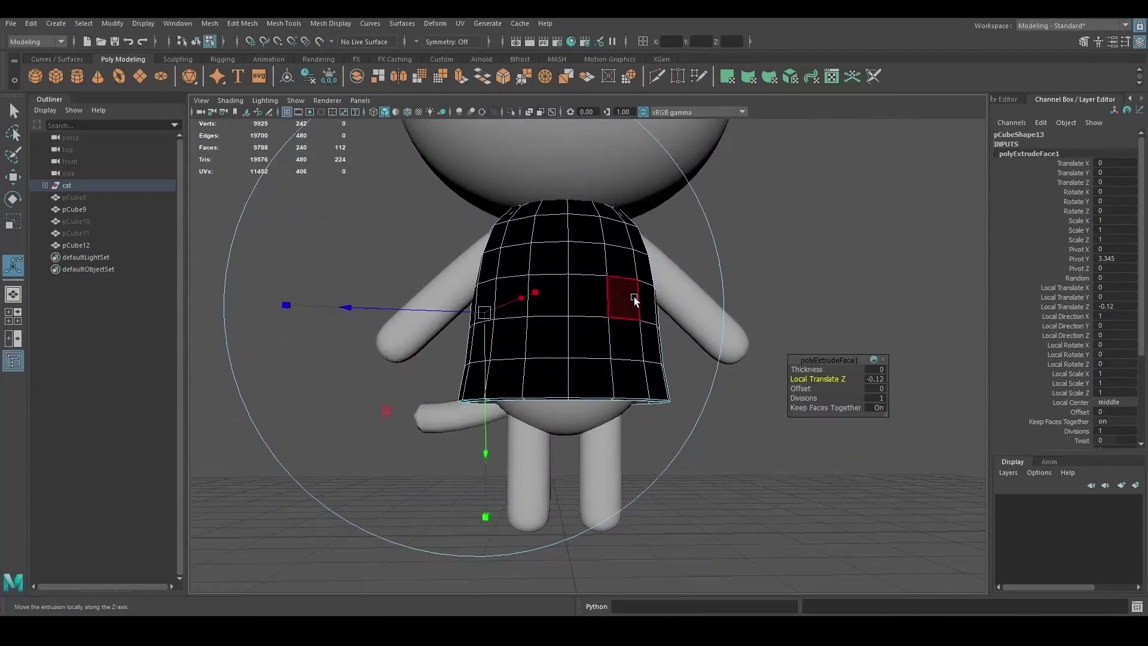
pyautogui.keyDown('alt'); pyautogui.moveTo(634, 299); pyautogui.dragTo(634, 350); pyautogui.keyUp('alt')
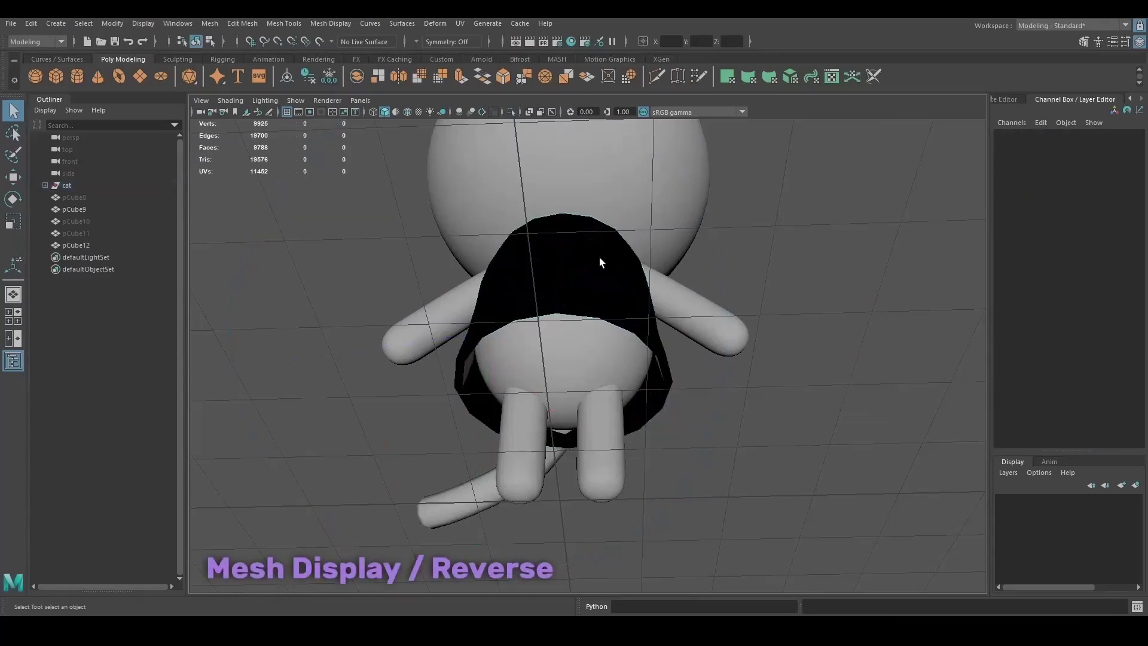
# Reverse the normals of the thickened dress
pyautogui.click(600, 258)
pyautogui.click(329, 23)
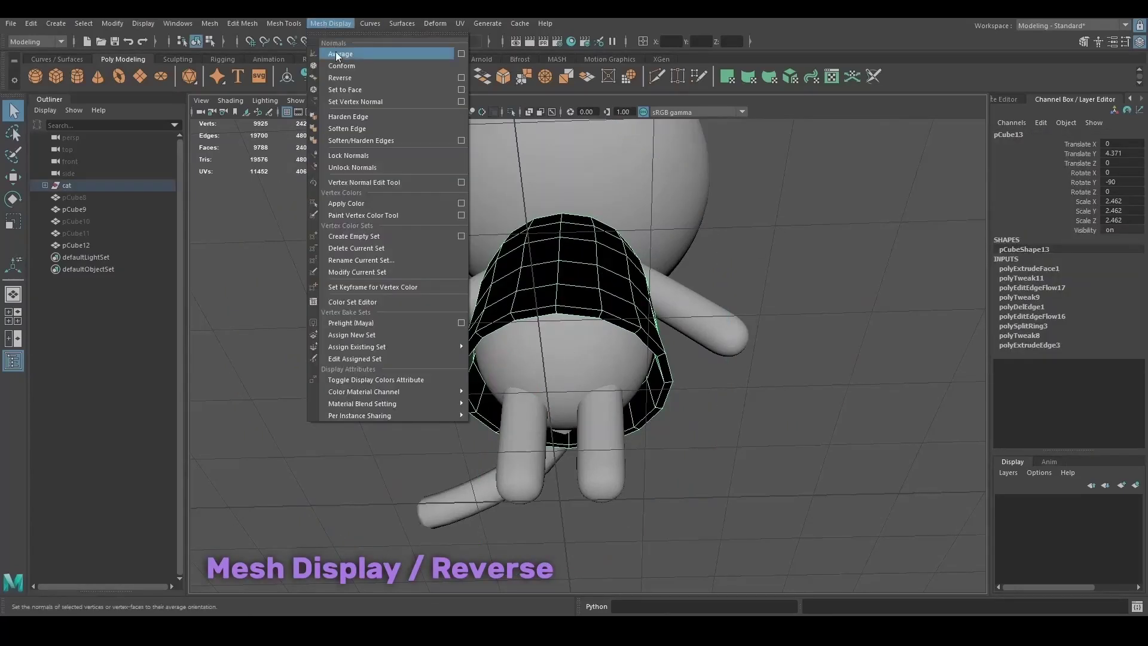
pyautogui.click(344, 78)
pyautogui.click(863, 235)
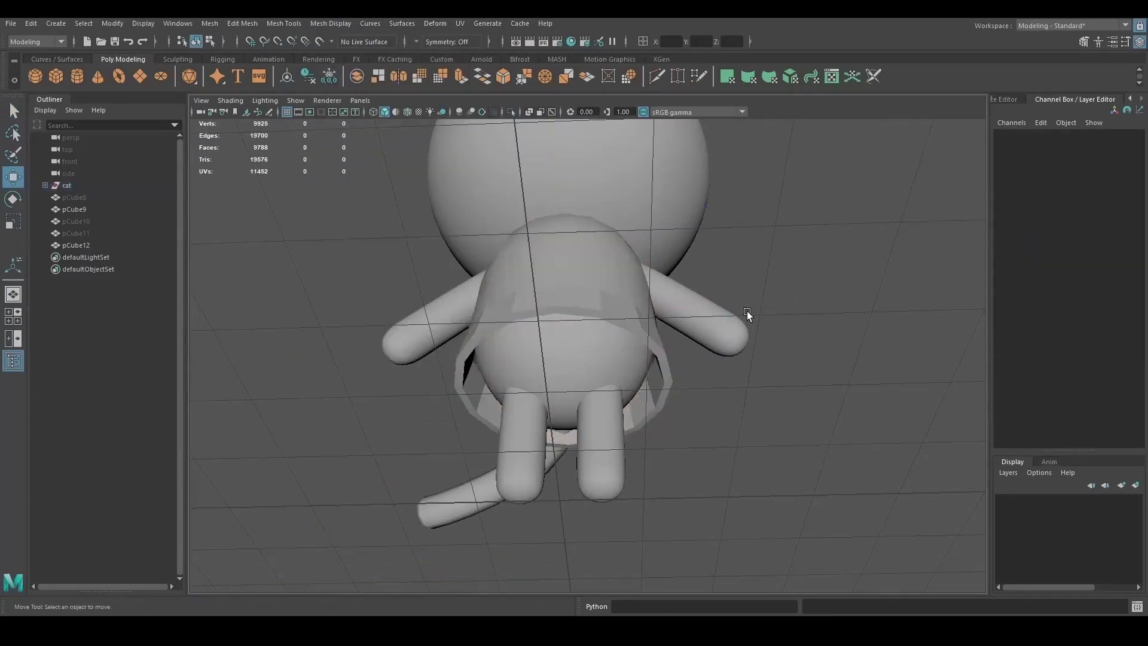
pyautogui.click(597, 256)
pyautogui.keyDown('shift'); pyautogui.moveTo(597, 256); pyautogui.dragTo(863, 212, button='right'); pyautogui.keyUp('shift')
pyautogui.hotkey('ctrl', 'z')
# Isolate the dress and delete the closed top of its inner layer together with the adjoining face ring
pyautogui.press('f')
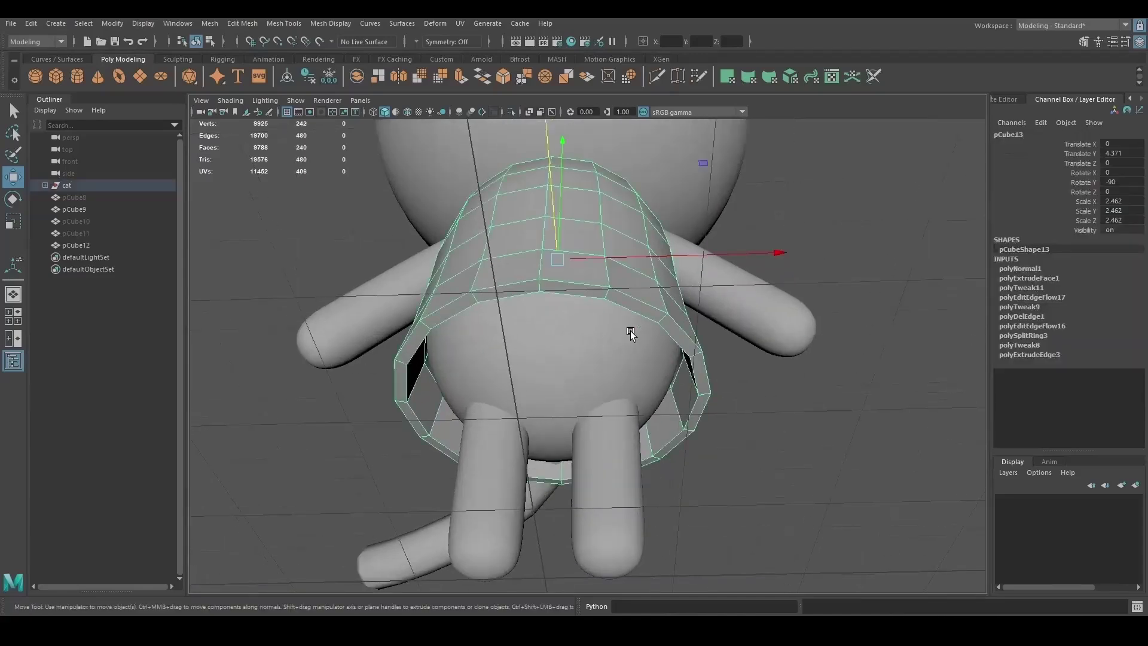
pyautogui.hotkey('ctrl', '1')
pyautogui.moveTo(539, 209); pyautogui.dragTo(518, 341, button='right')
pyautogui.press('Delete')
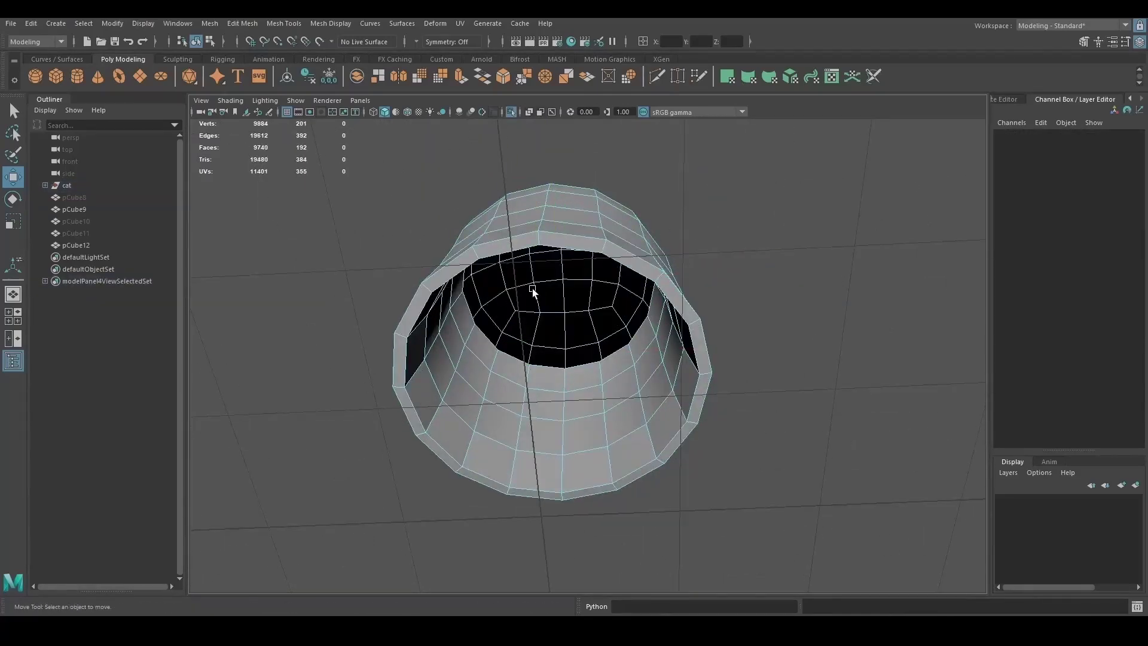
pyautogui.doubleClick(532, 291)
pyautogui.press('Delete')
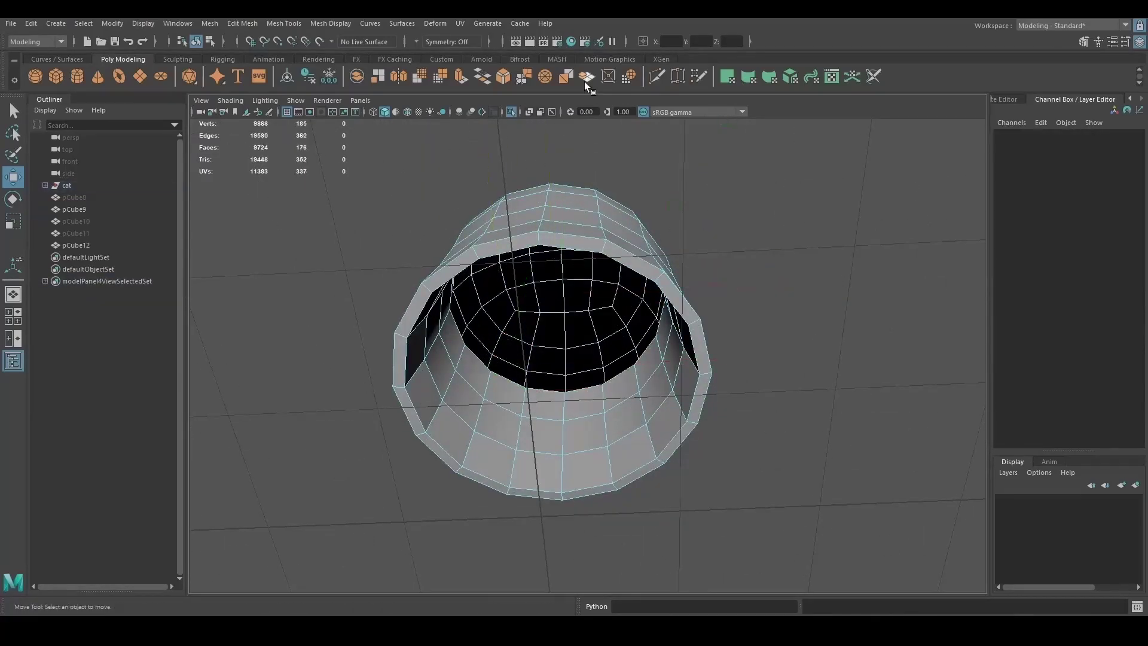
# Add supporting edge loops around the dress hem and soften the dress's edges
pyautogui.hotkey('ctrl', '1')
pyautogui.keyDown('alt'); pyautogui.moveTo(533, 291); pyautogui.dragTo(800, 431); pyautogui.keyUp('alt')
pyautogui.hotkey('ctrl', 'e')
pyautogui.keyDown('alt'); pyautogui.moveTo(573, 261); pyautogui.dragTo(565, 194); pyautogui.keyUp('alt')
pyautogui.rightClick(565, 192)
pyautogui.click(624, 174)
pyautogui.press('w')
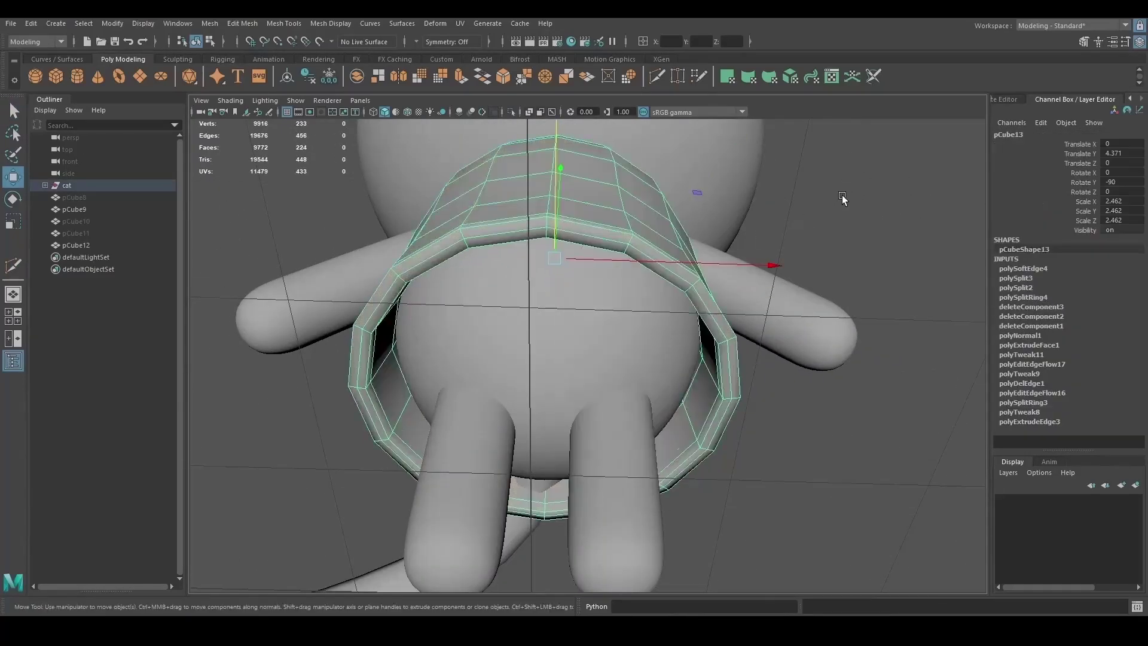
# Smooth the dress and check its shape on the character from the front
pyautogui.keyDown('alt'); pyautogui.moveTo(840, 199); pyautogui.dragTo(603, 321); pyautogui.keyUp('alt')
pyautogui.press('f')
pyautogui.press('3')
pyautogui.keyDown('alt'); pyautogui.moveTo(537, 249); pyautogui.dragTo(565, 275); pyautogui.keyUp('alt')
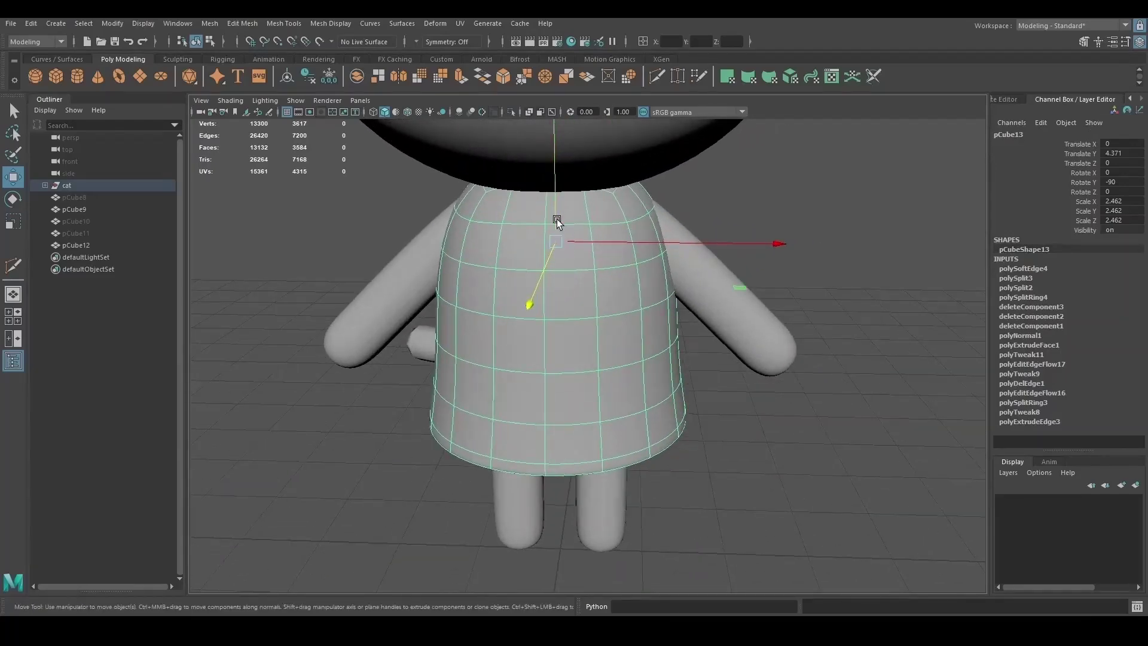
# Isolate a copy of the dress and delete its lower face rings, keeping only the upper cap as a collar
pyautogui.click(511, 112)
pyautogui.press('F11')
pyautogui.doubleClick(486, 239)
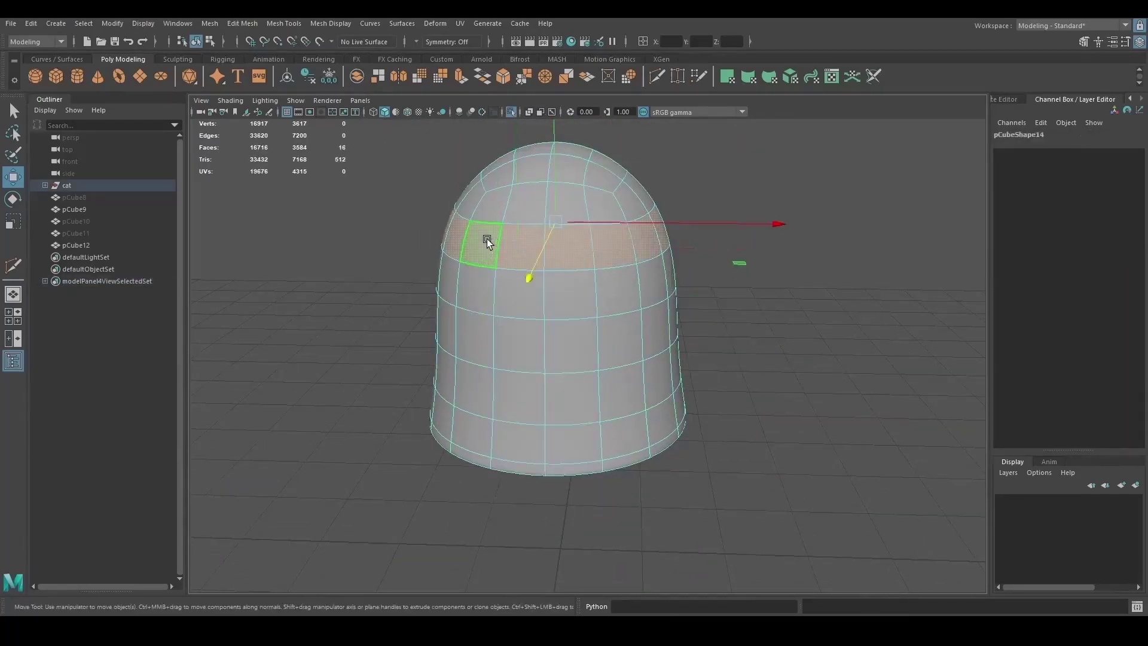
pyautogui.press('Delete')
pyautogui.hotkey('ctrl', '1')
pyautogui.keyDown('alt'); pyautogui.moveTo(635, 210); pyautogui.dragTo(756, 226); pyautogui.keyUp('alt')
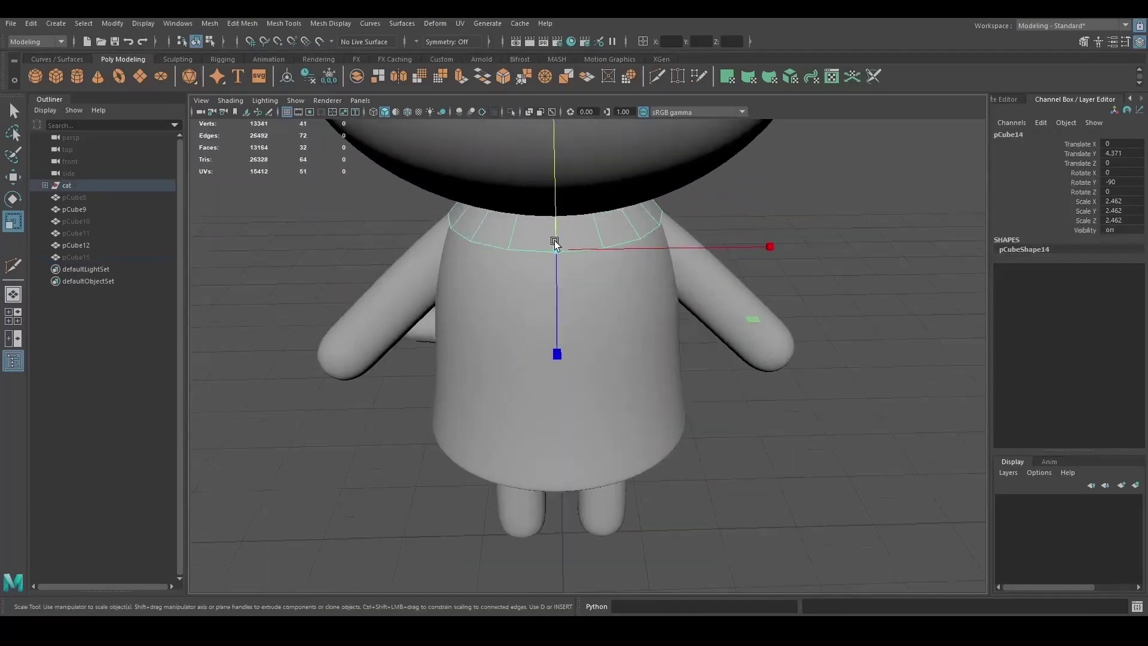
pyautogui.hotkey('ctrl', 'h')
# Pull the collar's front edge vertices into two downward points with a central notch and add an edge loop around the collar
pyautogui.click(531, 240)
pyautogui.press('w')
pyautogui.keyDown('alt'); pyautogui.moveTo(531, 239); pyautogui.dragTo(404, 238); pyautogui.keyUp('alt')
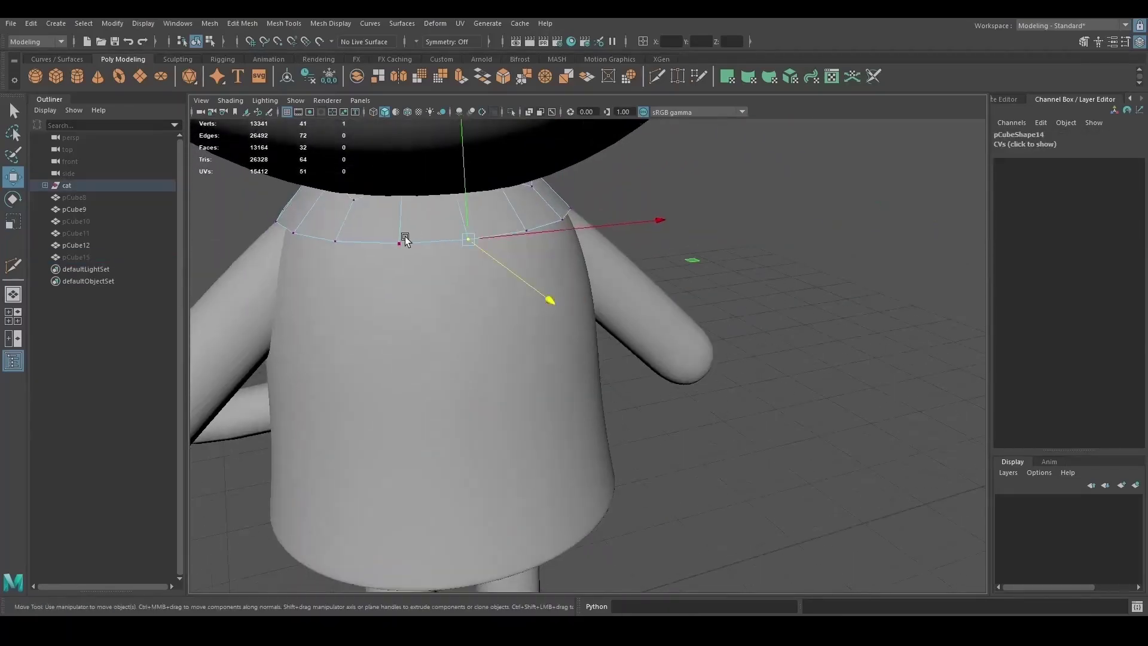
pyautogui.click(373, 221)
pyautogui.keyDown('alt'); pyautogui.moveTo(418, 299); pyautogui.dragTo(594, 188); pyautogui.keyUp('alt')
pyautogui.keyDown('alt'); pyautogui.moveTo(663, 253); pyautogui.dragTo(456, 198); pyautogui.keyUp('alt')
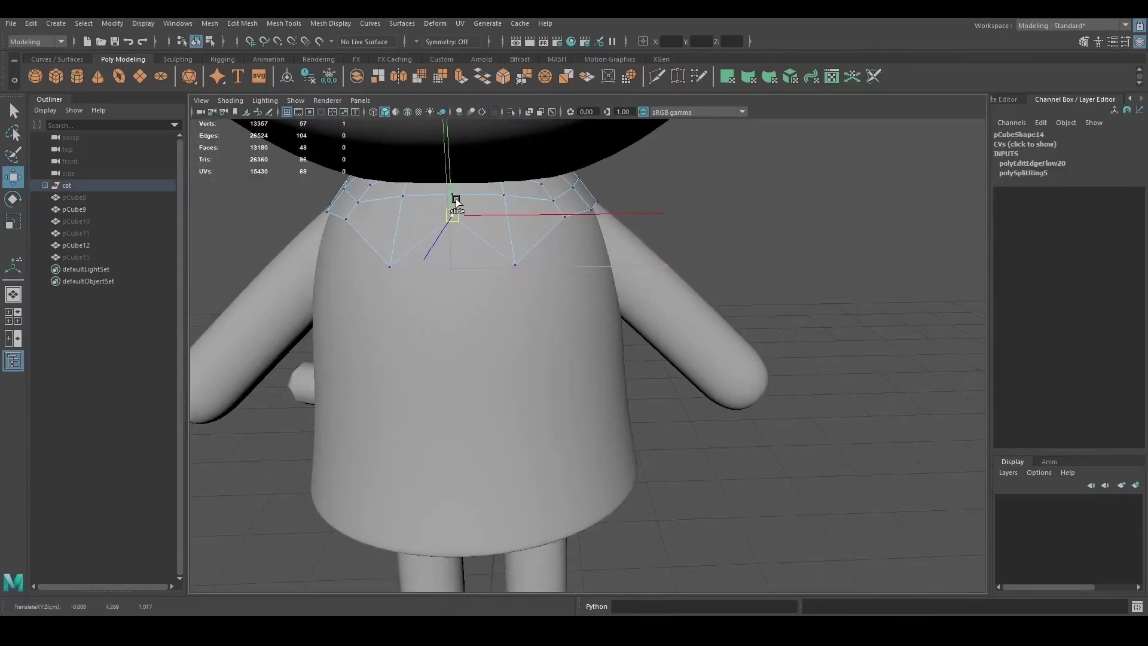
# Bring the collar's two front tip vertices closer together and adjust their depth against the dress
pyautogui.click(390, 267)
pyautogui.keyDown('shift'); pyautogui.click(514, 265); pyautogui.keyUp('shift')
pyautogui.press('r')
pyautogui.moveTo(510, 260); pyautogui.dragTo(471, 262)
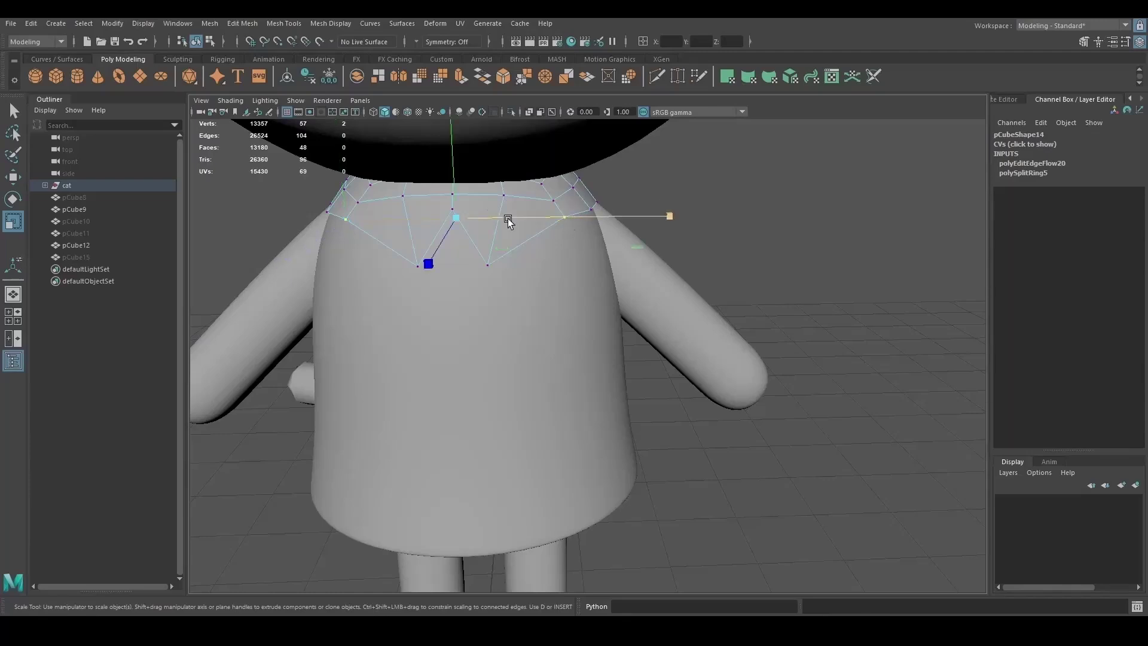
pyautogui.press('w')
pyautogui.keyDown('alt'); pyautogui.moveTo(508, 218); pyautogui.dragTo(565, 270); pyautogui.keyUp('alt')
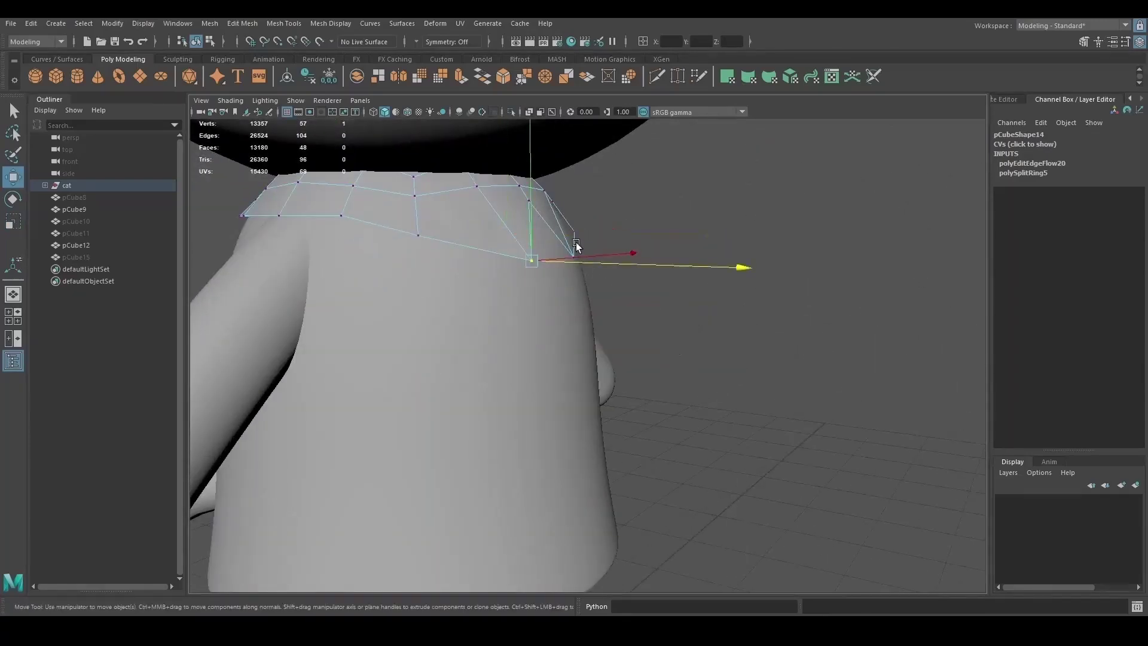
pyautogui.keyDown('alt'); pyautogui.moveTo(668, 228); pyautogui.dragTo(525, 251); pyautogui.keyUp('alt')
pyautogui.scroll(-5, 496, 232)
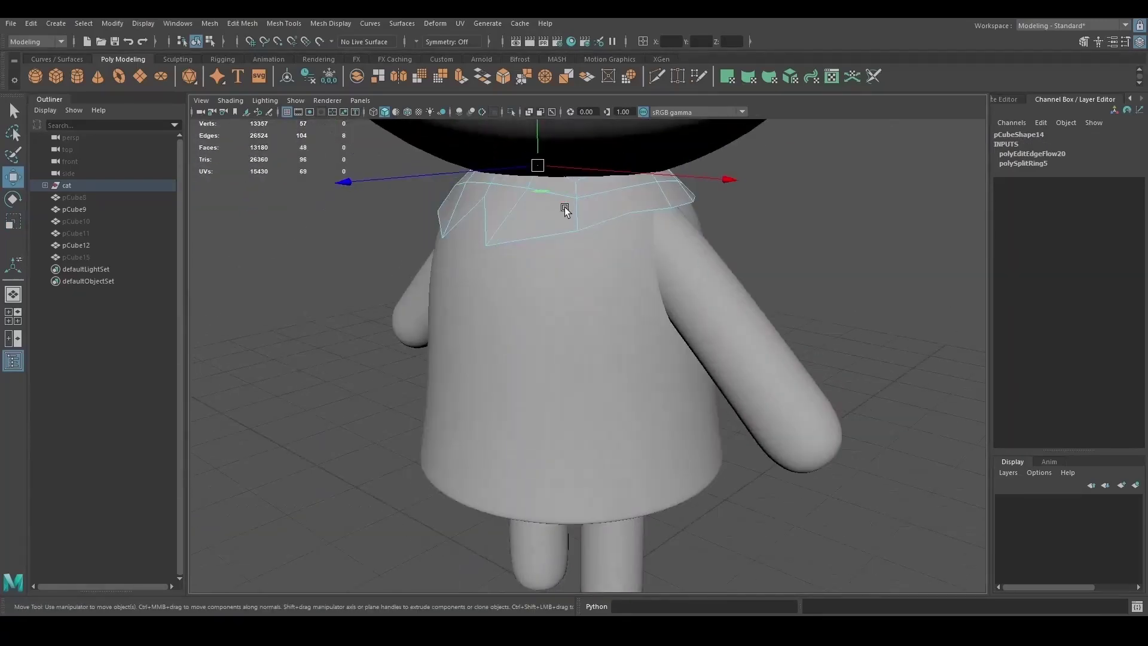
# Apply Edit Edge Flow to the collar's edge loops so they follow the curve around the neck
pyautogui.press('g')
pyautogui.press('q')
pyautogui.keyDown('alt'); pyautogui.moveTo(662, 192); pyautogui.dragTo(541, 289); pyautogui.keyUp('alt')
pyautogui.scroll(5, 541, 289)
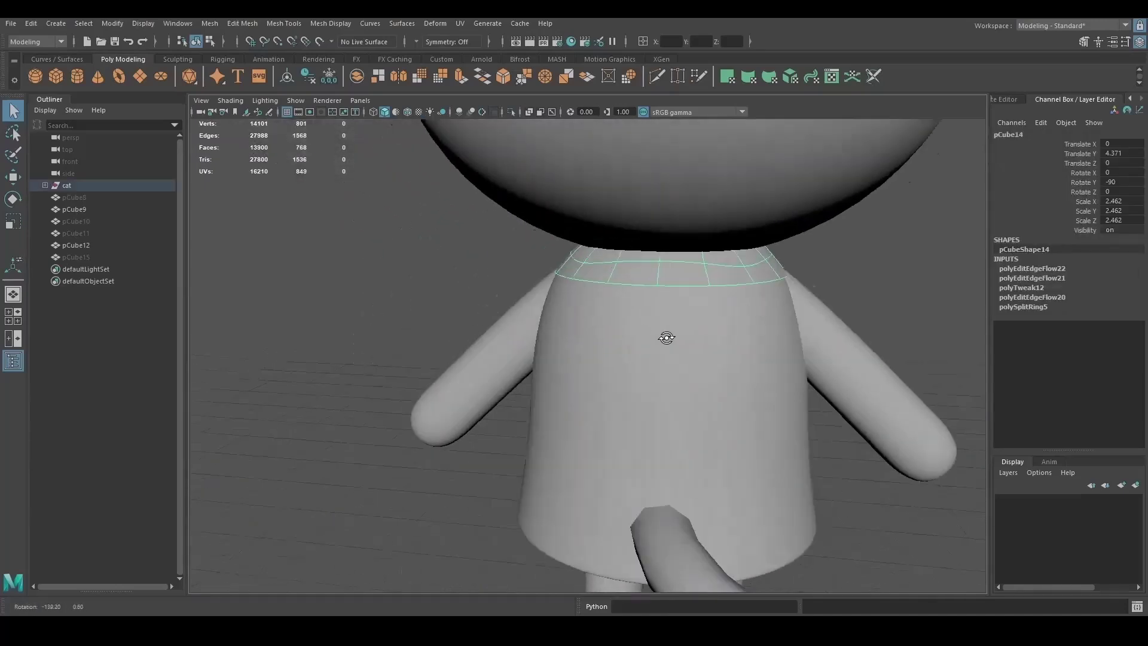
pyautogui.keyDown('alt'); pyautogui.moveTo(664, 336); pyautogui.dragTo(792, 279); pyautogui.keyUp('alt')
pyautogui.scroll(4, 792, 279)
# Cut an extra edge on each side of the collar's centre line and insert an edge loop in each front lobe
pyautogui.hotkey('ctrl', 'shift', 'x')
pyautogui.click(506, 242)
pyautogui.click(501, 192)
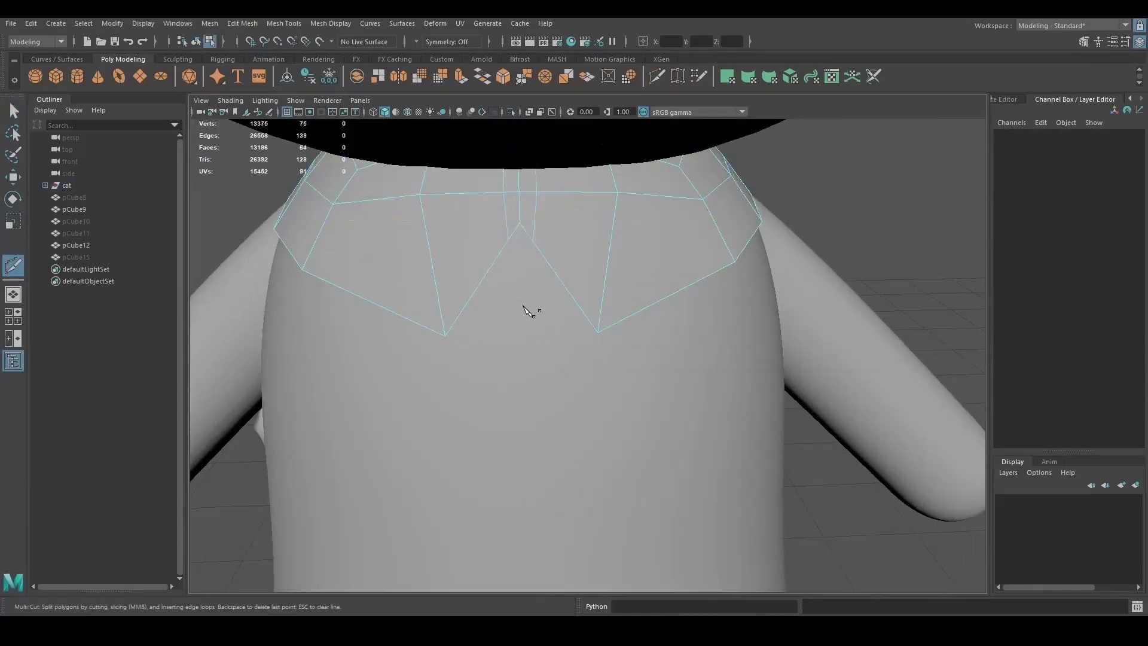
pyautogui.press('1')
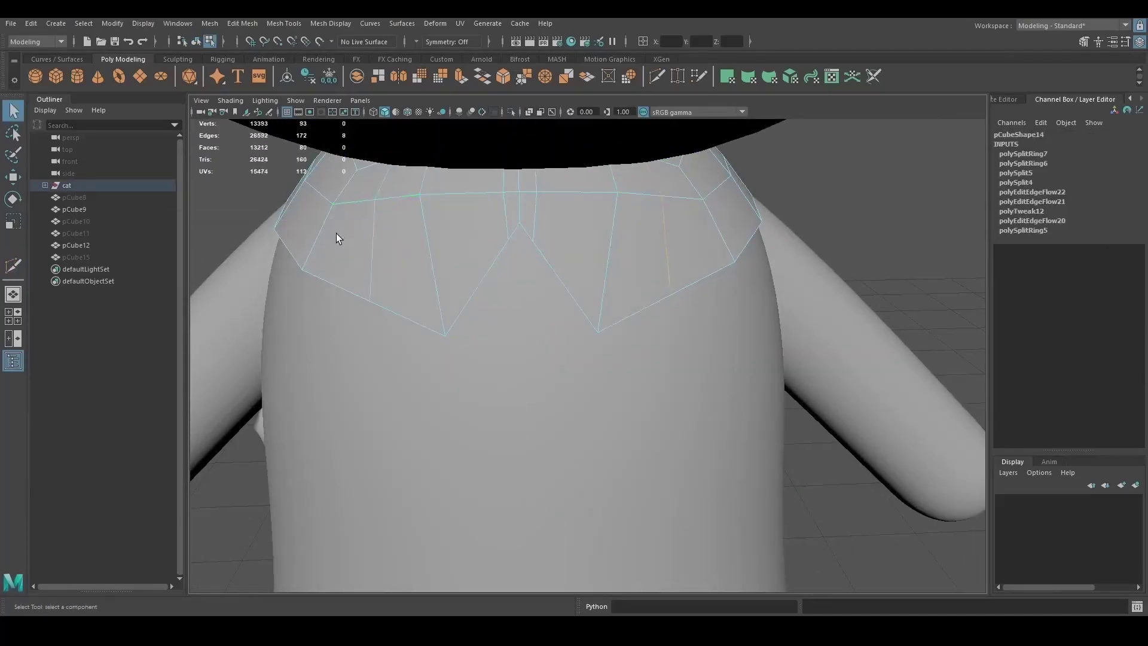
# Round the two front collar lobes by applying Edit Edge Flow to their newly inserted edges
pyautogui.press('g')
pyautogui.press('g')
pyautogui.click(687, 276)
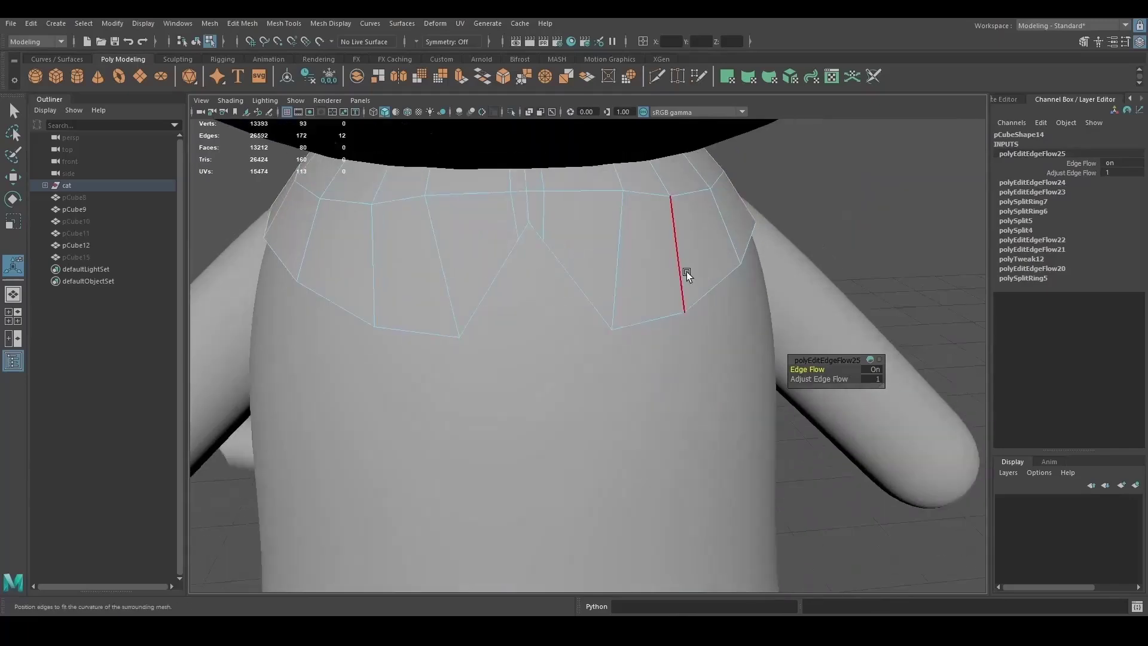
pyautogui.scroll(-5, 461, 205)
pyautogui.scroll(5, 525, 255)
pyautogui.press('q')
# Slide the vertices around the collar's centre notch with the transform constraint set to Edge and relax the nearby edges with Edit Edge Flow
pyautogui.click(512, 231)
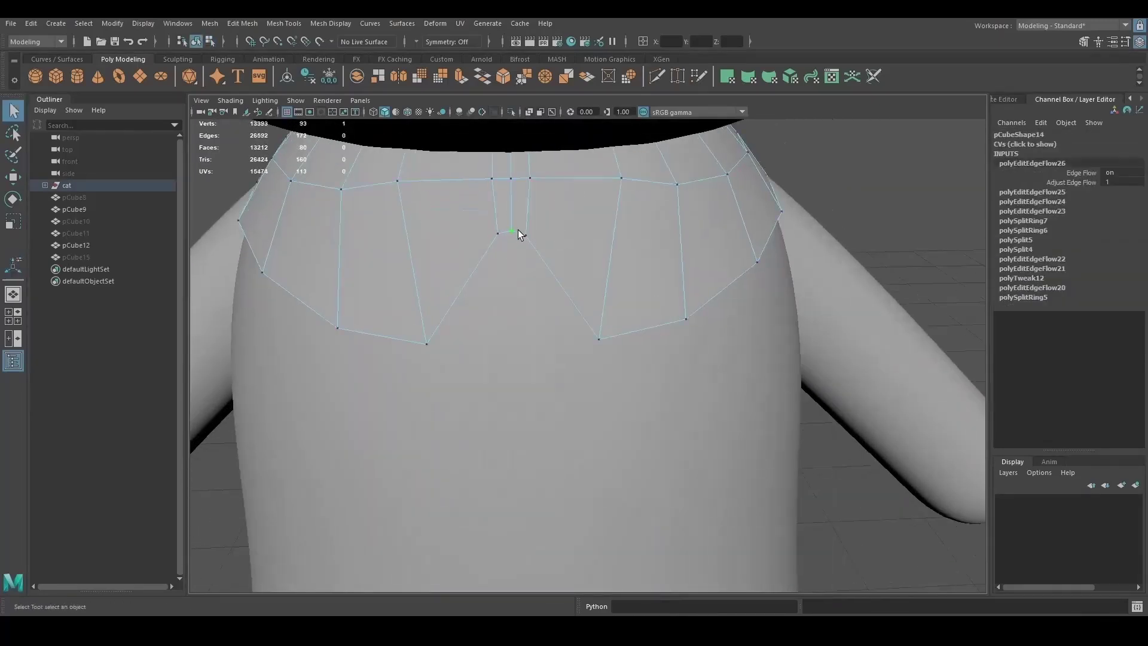
pyautogui.hotkey('ctrl', 'z')
pyautogui.keyDown('alt'); pyautogui.moveTo(517, 252); pyautogui.dragTo(471, 223); pyautogui.keyUp('alt')
pyautogui.press('3')
pyautogui.press('1')
pyautogui.keyDown('alt'); pyautogui.moveTo(536, 293); pyautogui.dragTo(454, 257); pyautogui.keyUp('alt')
pyautogui.click(417, 251)
pyautogui.press('w')
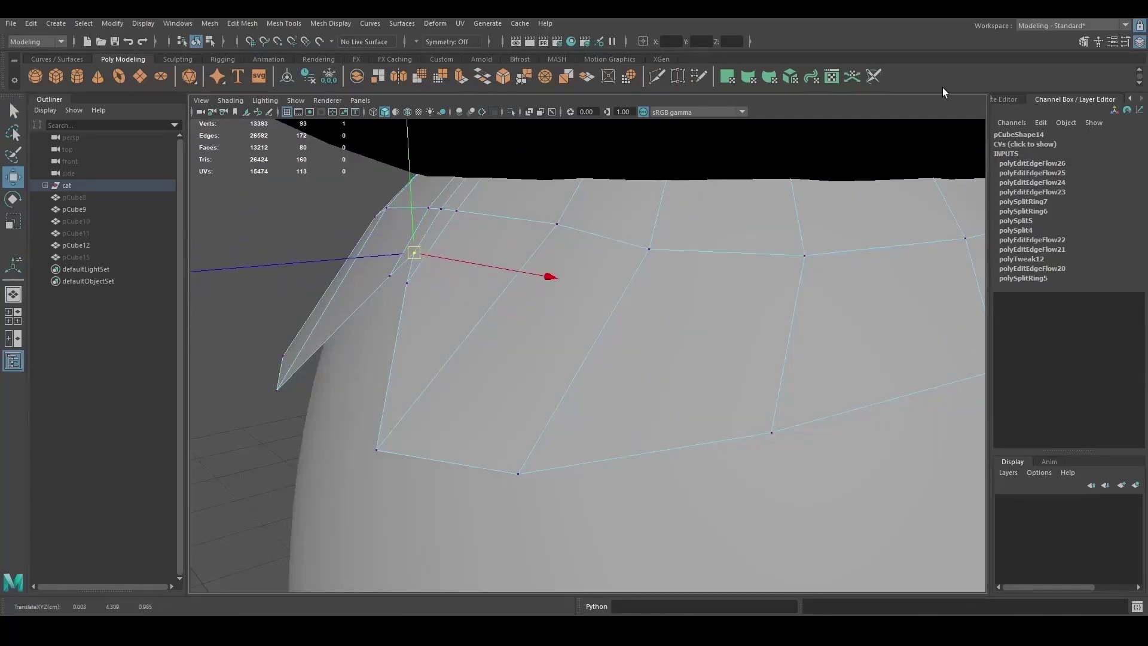
pyautogui.click(1084, 42)
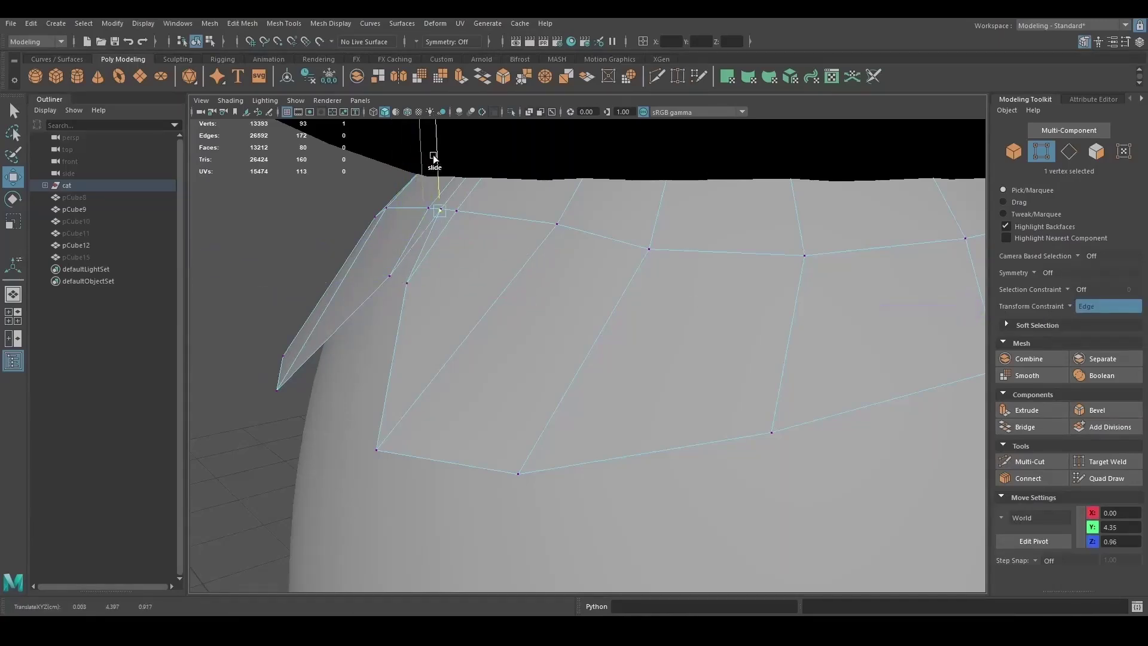
pyautogui.keyDown('alt'); pyautogui.moveTo(435, 199); pyautogui.dragTo(536, 353); pyautogui.keyUp('alt')
pyautogui.keyDown('alt'); pyautogui.moveTo(702, 237); pyautogui.dragTo(790, 377); pyautogui.keyUp('alt')
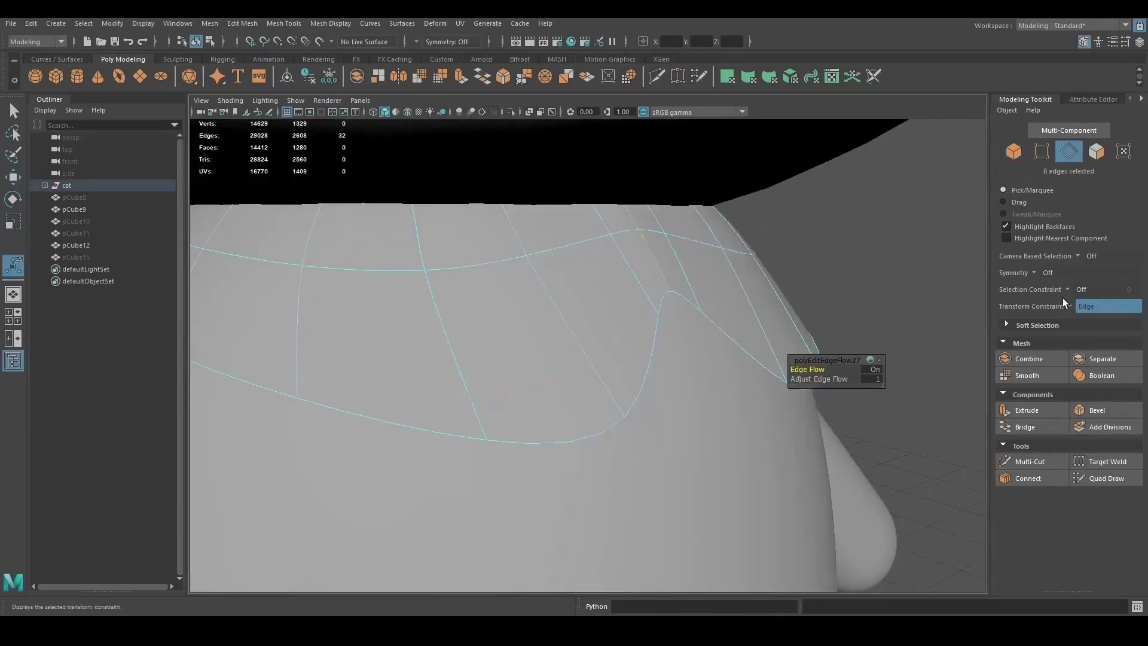
# Isolate the collar and merge the three vertices at the centre of its top into one
pyautogui.click(714, 331)
pyautogui.keyDown('alt'); pyautogui.moveTo(714, 331); pyautogui.dragTo(635, 230); pyautogui.keyUp('alt')
pyautogui.press('F8')
pyautogui.click(741, 285)
pyautogui.click(635, 231)
pyautogui.hotkey('ctrl', '1')
pyautogui.moveTo(615, 246); pyautogui.dragTo(559, 249, button='right')
pyautogui.click(616, 333)
pyautogui.press('r')
pyautogui.keyDown('alt'); pyautogui.moveTo(461, 362); pyautogui.dragTo(562, 258); pyautogui.keyUp('alt')
pyautogui.keyDown('shift'); pyautogui.moveTo(565, 243); pyautogui.dragTo(552, 174, button='right'); pyautogui.keyUp('shift')
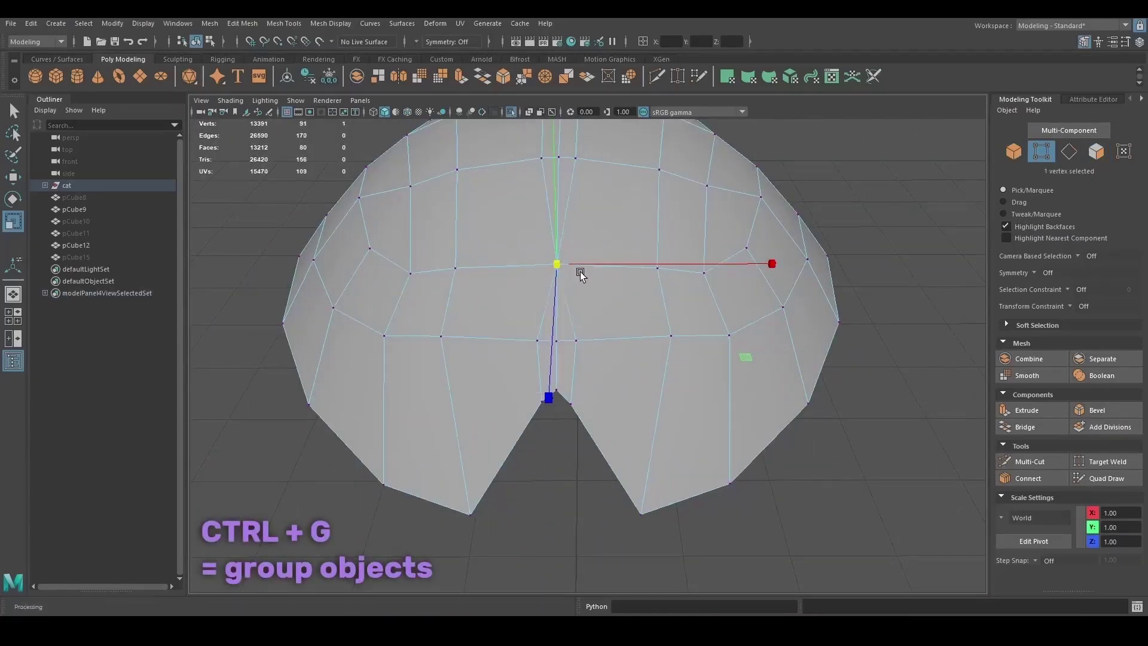
# Refine the edges beside the collar's front notch and reposition its middle vertex so the collar sits over the dress
pyautogui.keyDown('alt'); pyautogui.moveTo(556, 349); pyautogui.dragTo(648, 384); pyautogui.keyUp('alt')
pyautogui.keyDown('shift'); pyautogui.moveTo(648, 384); pyautogui.dragTo(659, 418, button='right'); pyautogui.keyUp('shift')
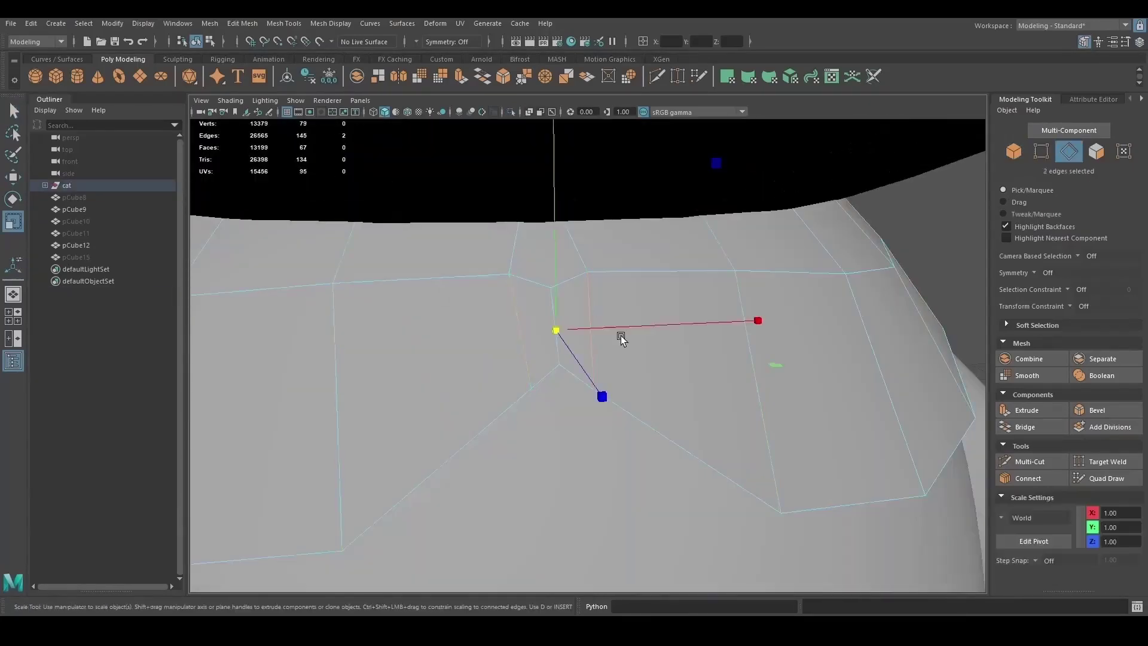
pyautogui.moveTo(646, 299); pyautogui.dragTo(641, 293, button='right')
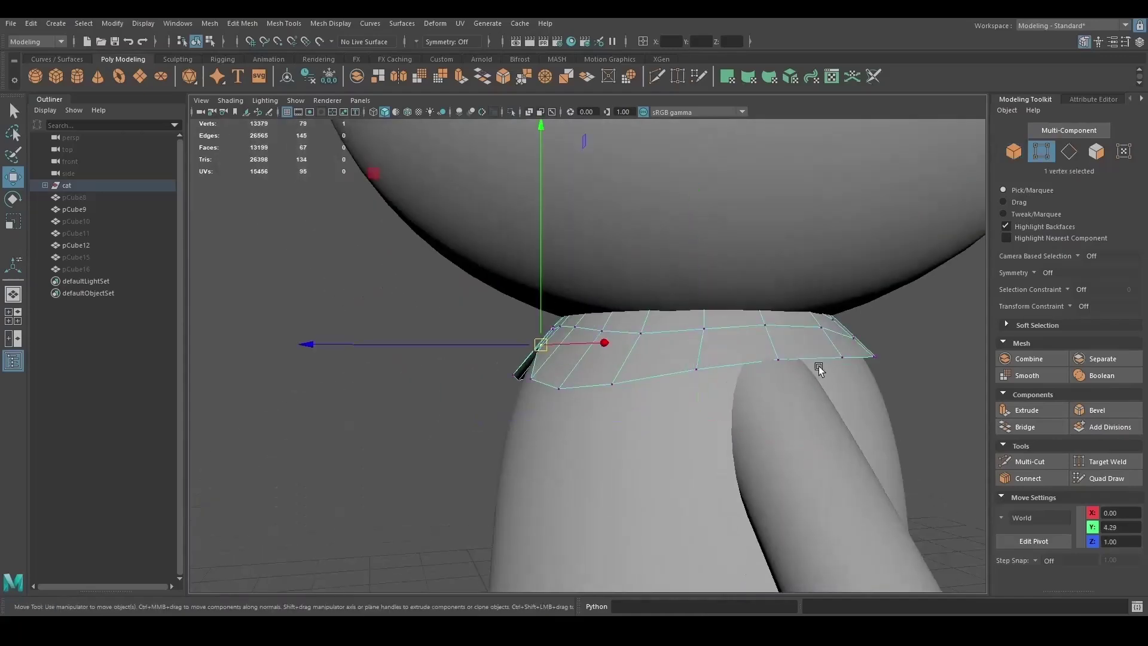
pyautogui.press('b')
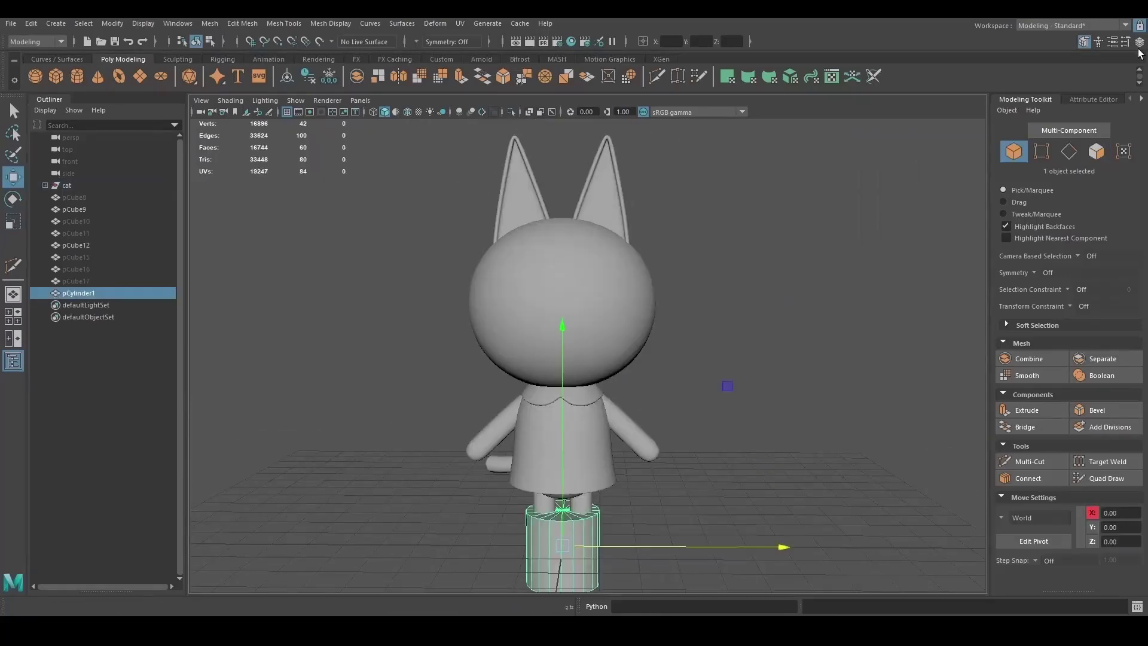
# Set the new cylinder's axis subdivisions to 8, isolate it and reduce it to a flat button with a softened rim
pyautogui.click(1139, 42)
pyautogui.doubleClick(1122, 297)
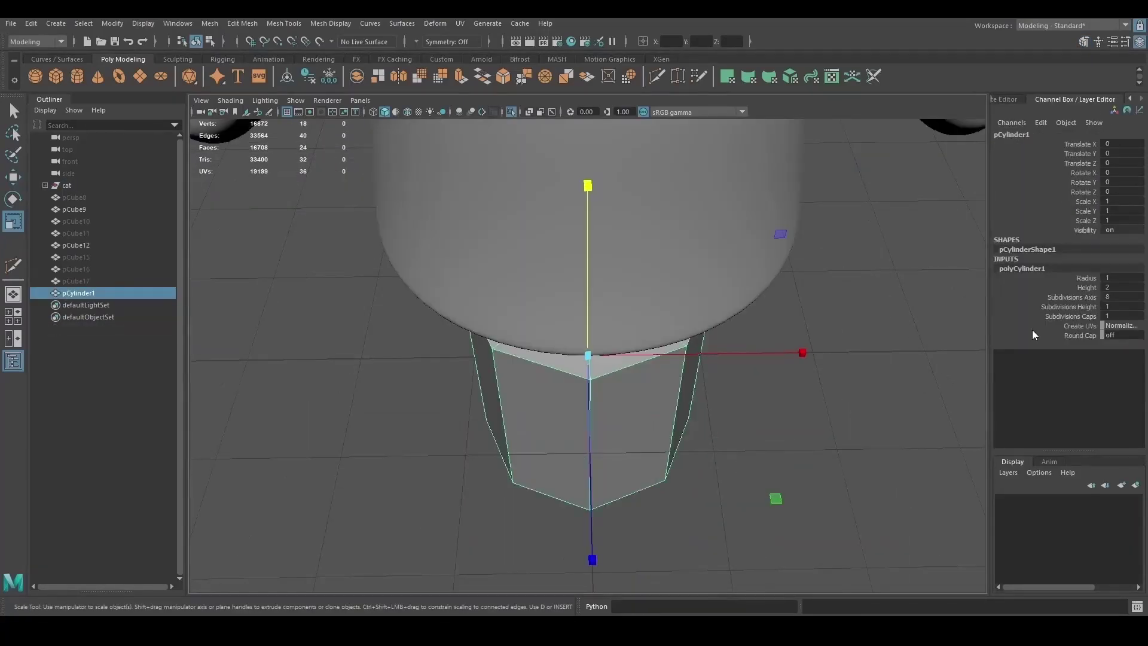
pyautogui.click(511, 114)
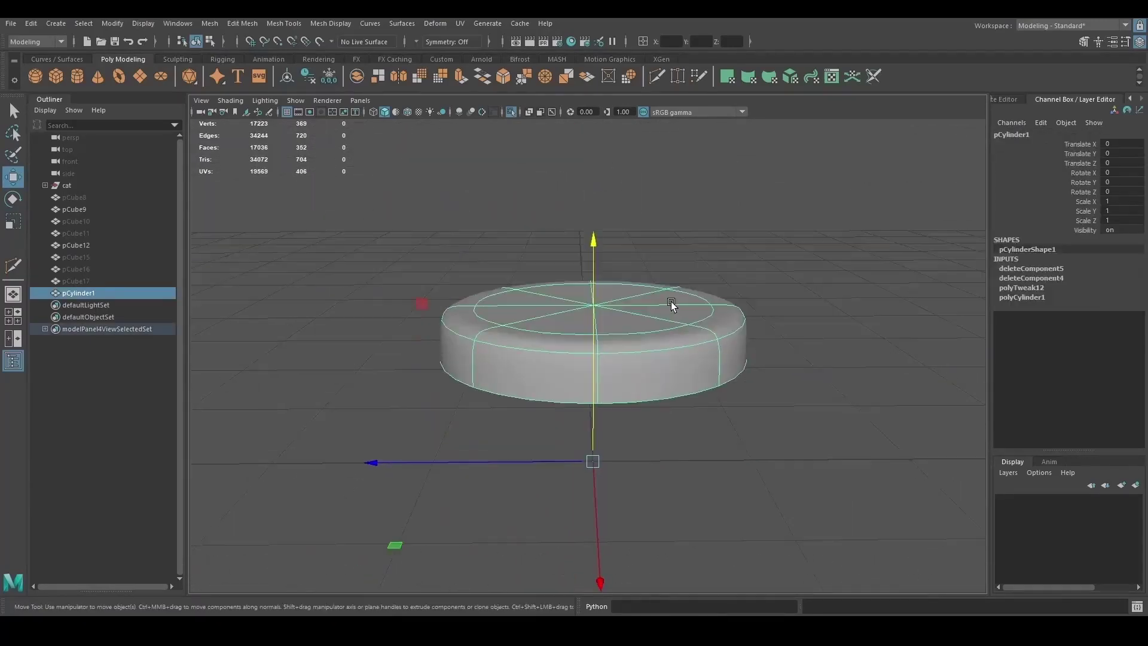
pyautogui.keyDown('ctrl'); pyautogui.moveTo(720, 190); pyautogui.dragTo(731, 252, button='right'); pyautogui.keyUp('ctrl')
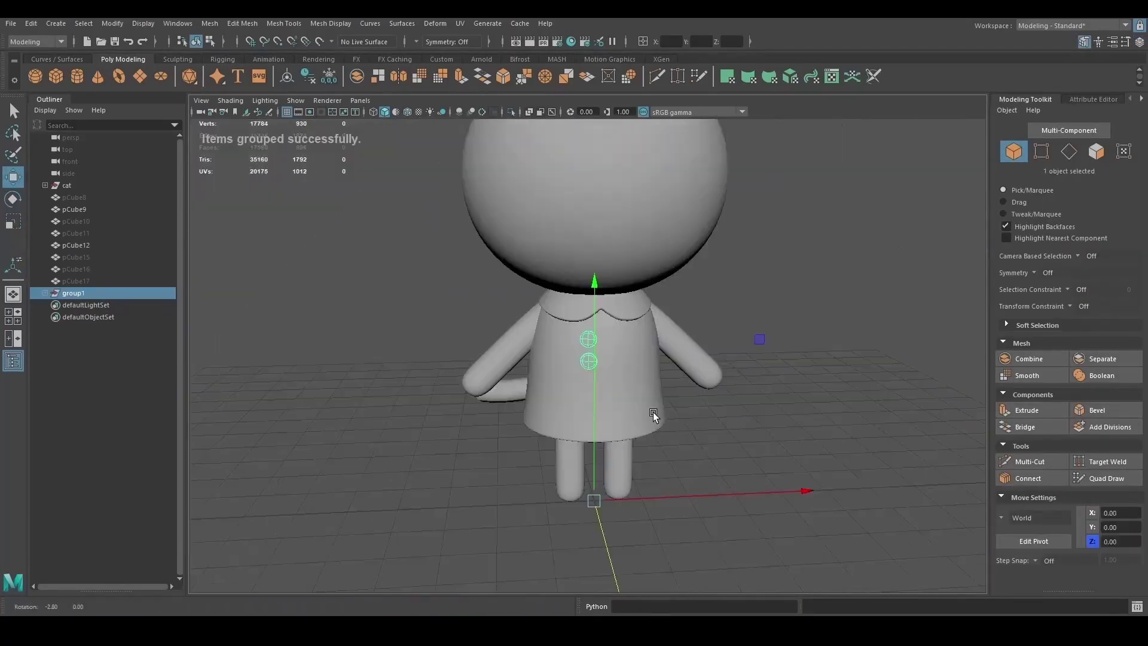
# Set the second isolated cylinder's axis subdivisions to 8 and its cap subdivisions to 2
pyautogui.click(1139, 43)
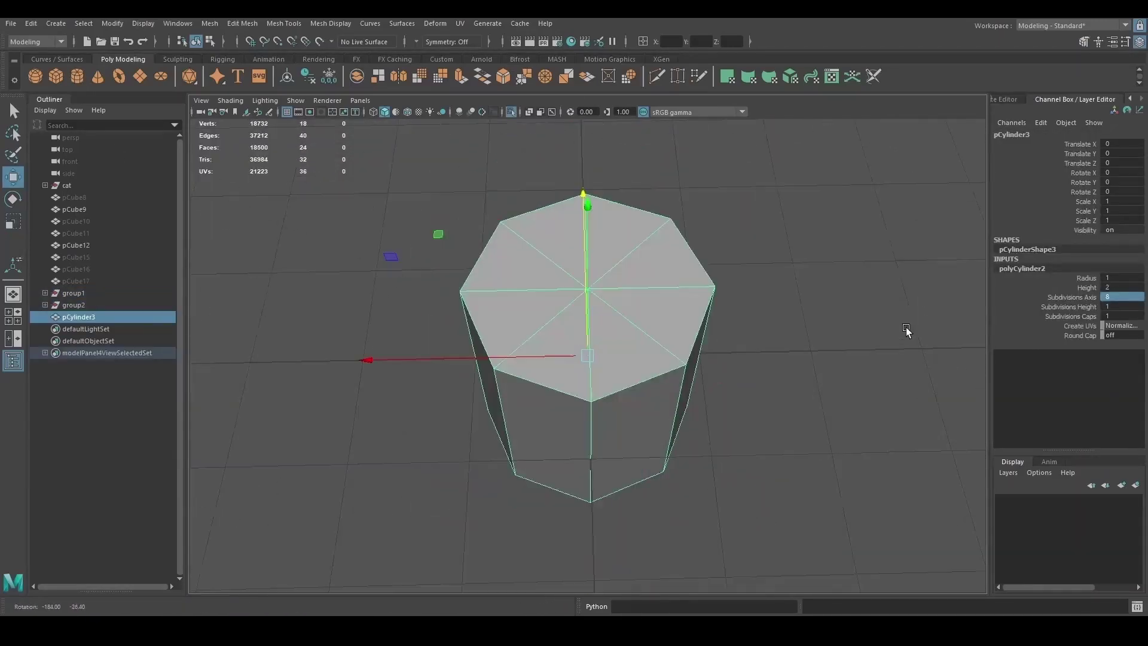
pyautogui.click(1121, 316)
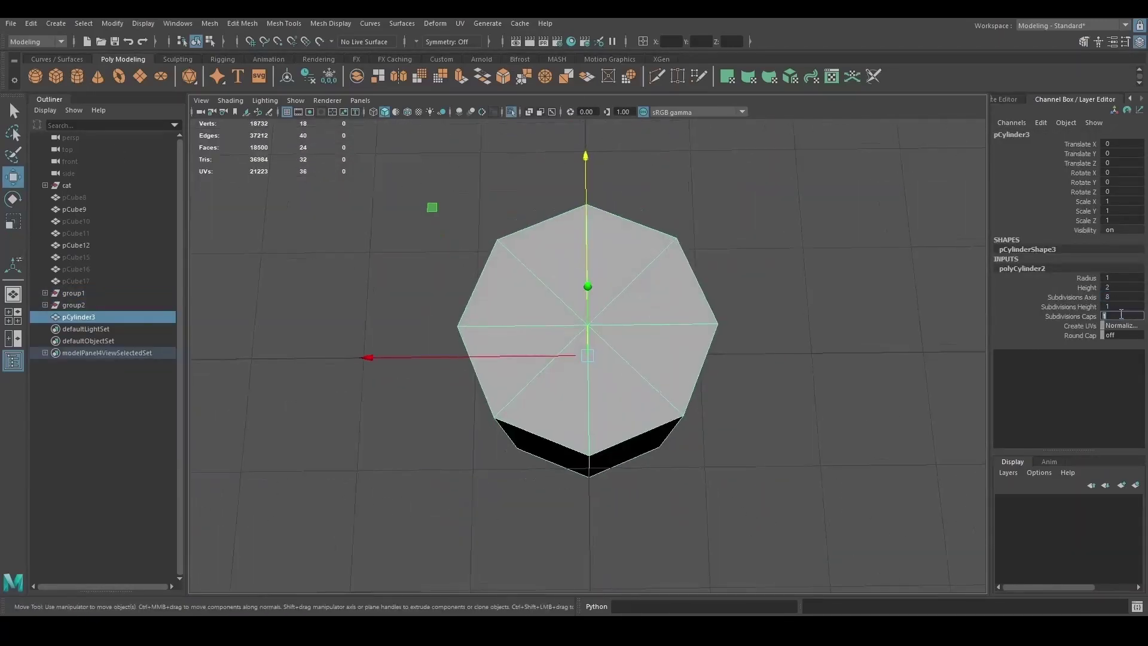
pyautogui.write('2')
pyautogui.press('Return')
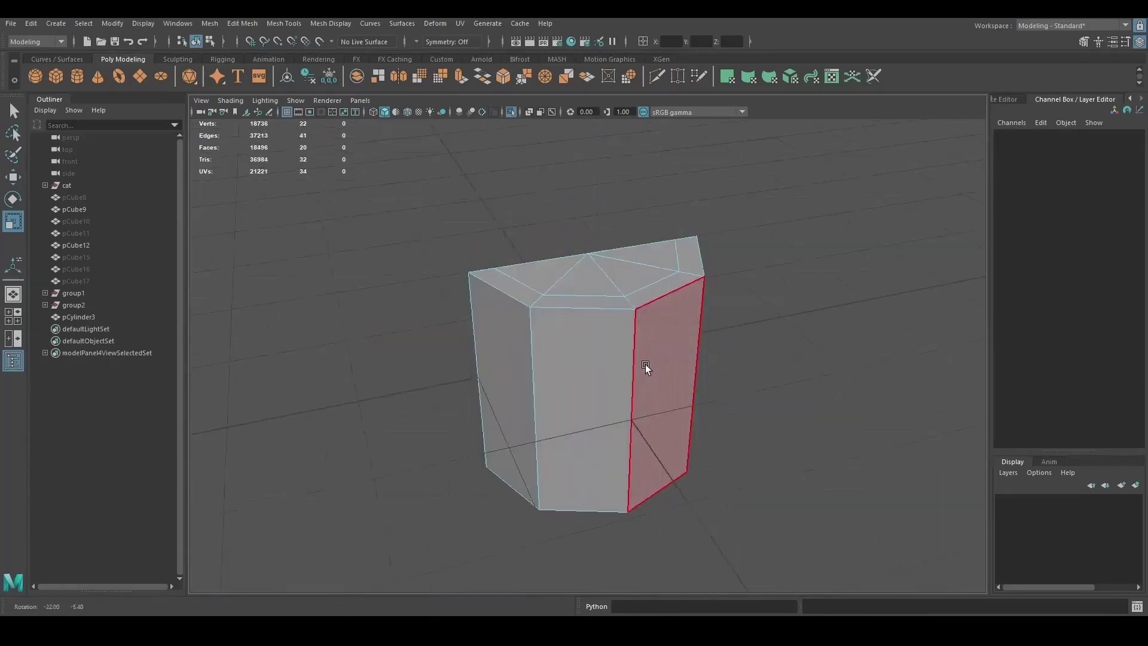
# Flatten the halved cylinder and delete its side and bottom faces, keeping only the half-octagon top as a scallop
pyautogui.keyDown('alt'); pyautogui.moveTo(644, 364); pyautogui.dragTo(594, 277); pyautogui.keyUp('alt')
pyautogui.click(595, 278)
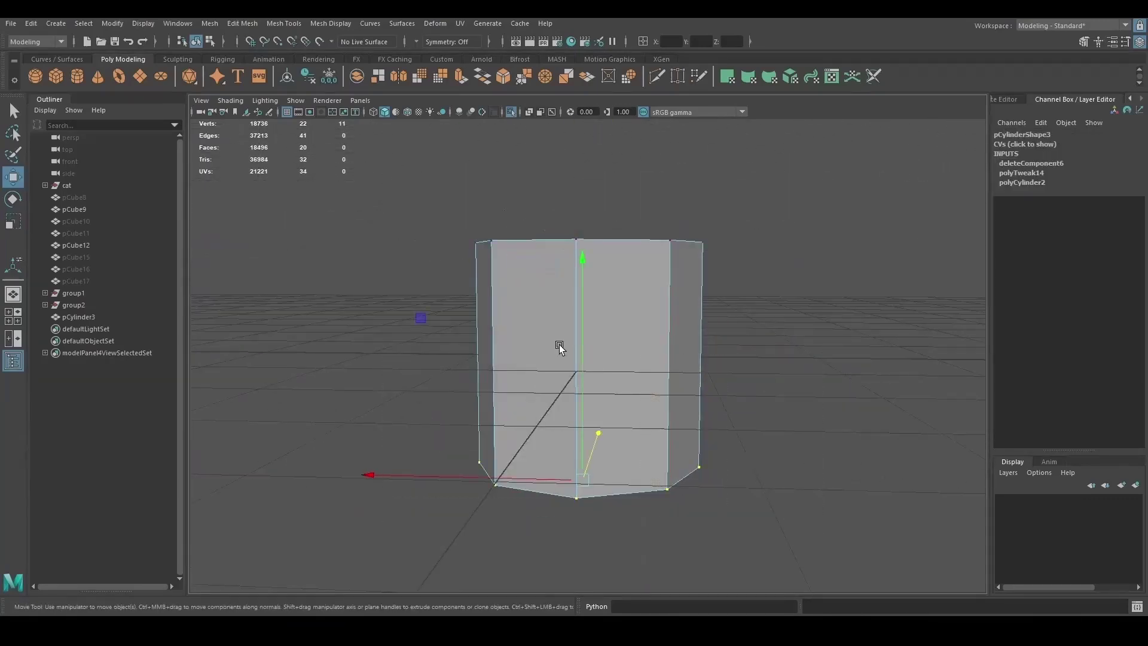
pyautogui.moveTo(558, 344); pyautogui.dragTo(612, 321)
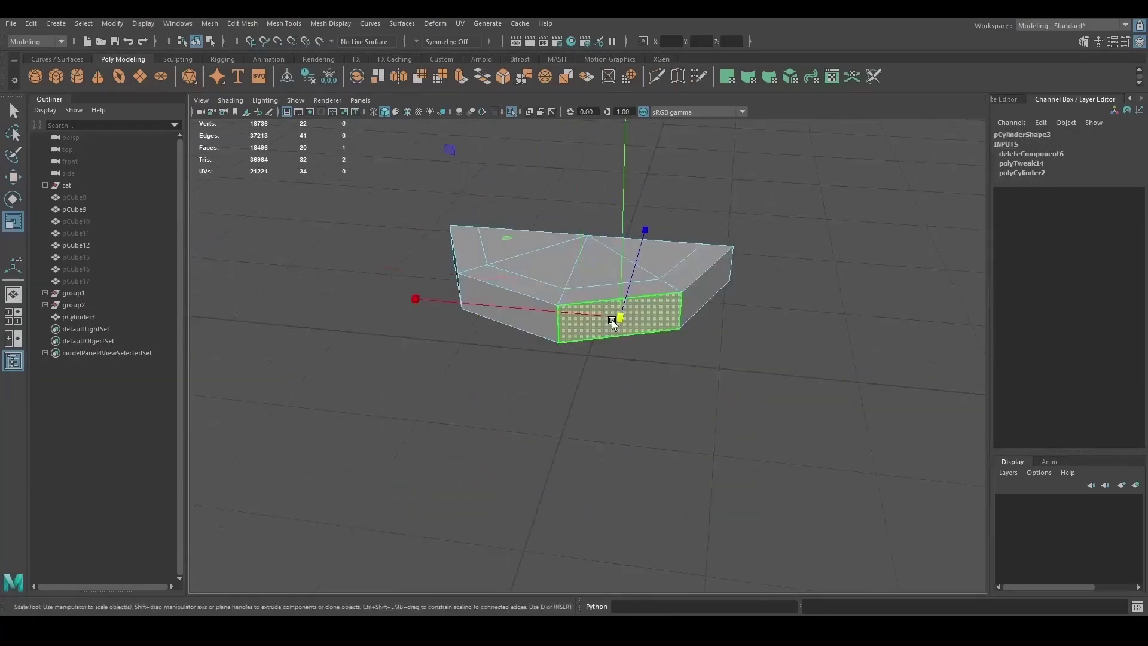
pyautogui.click(553, 267)
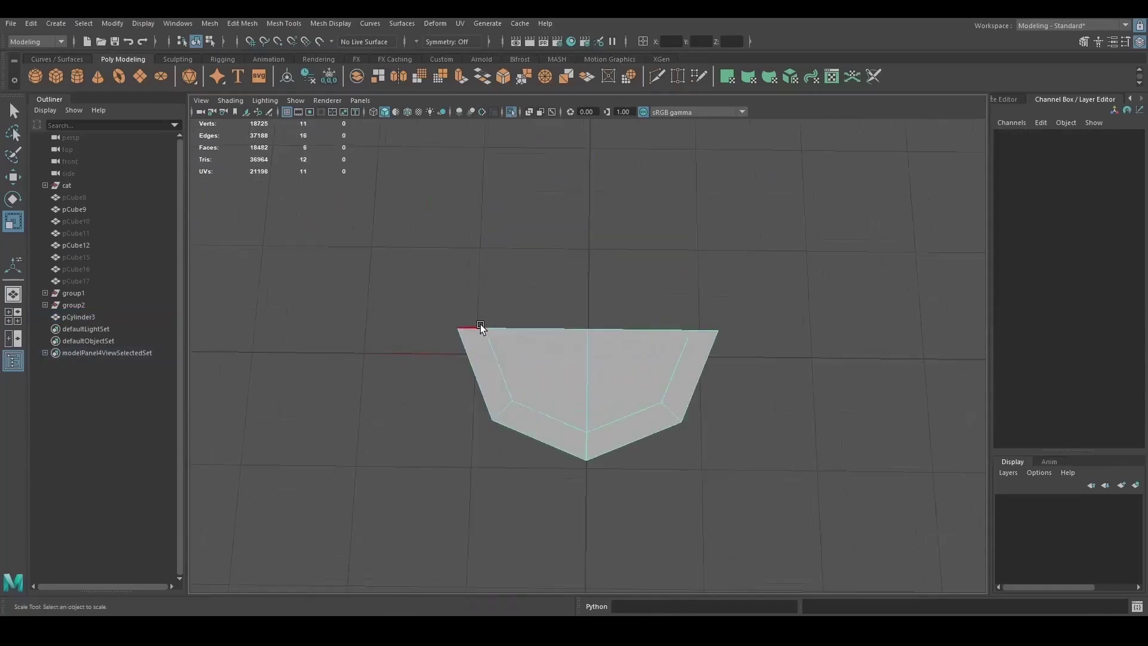
# Extrude the scallop's straight border edges outward into a narrow strip and return to object selection
pyautogui.hotkey('ctrl', 'e')
pyautogui.moveTo(590, 237); pyautogui.dragTo(590, 207)
pyautogui.keyDown('shift'); pyautogui.moveTo(615, 300); pyautogui.dragTo(586, 453, button='right'); pyautogui.keyUp('shift')
pyautogui.press('F8')
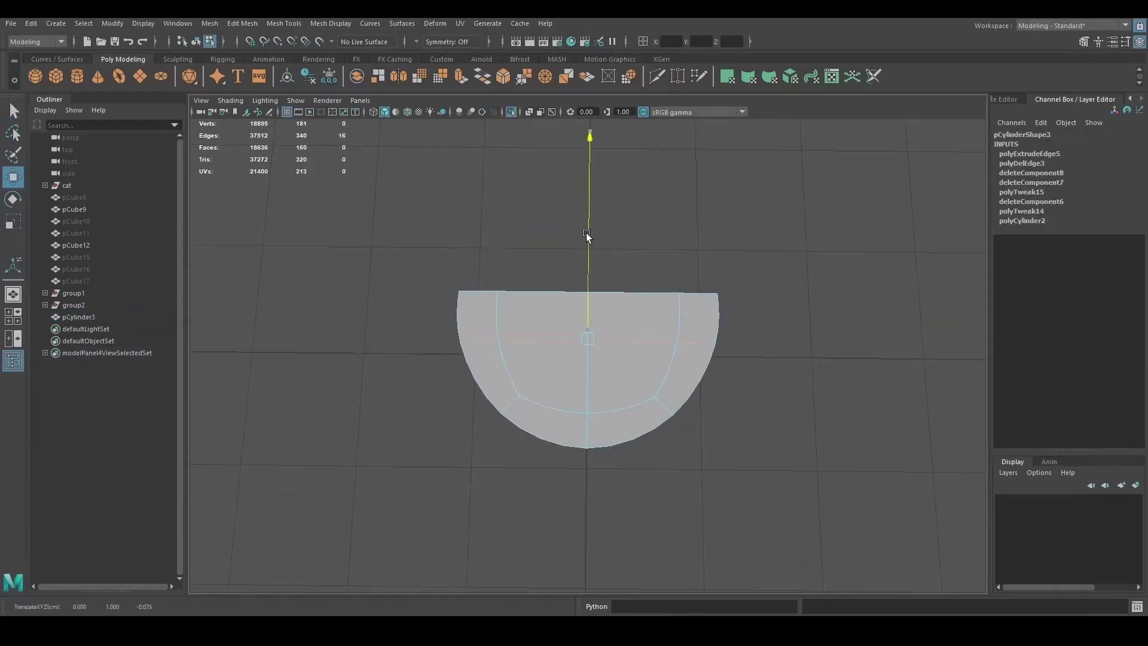
pyautogui.moveTo(643, 227); pyautogui.dragTo(694, 213, button='right')
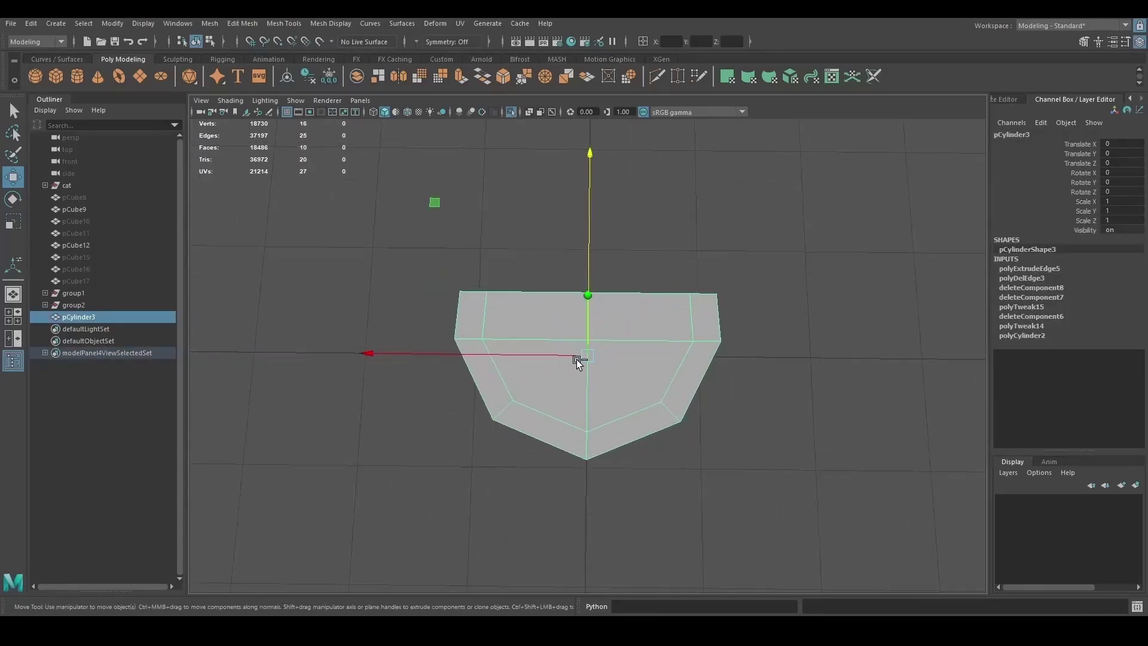
# Duplicate the scallop side by side at Translate X -2.053 and repeat the offset duplication for a third piece
pyautogui.hotkey('ctrl', 'd')
pyautogui.moveTo(579, 362); pyautogui.dragTo(769, 371)
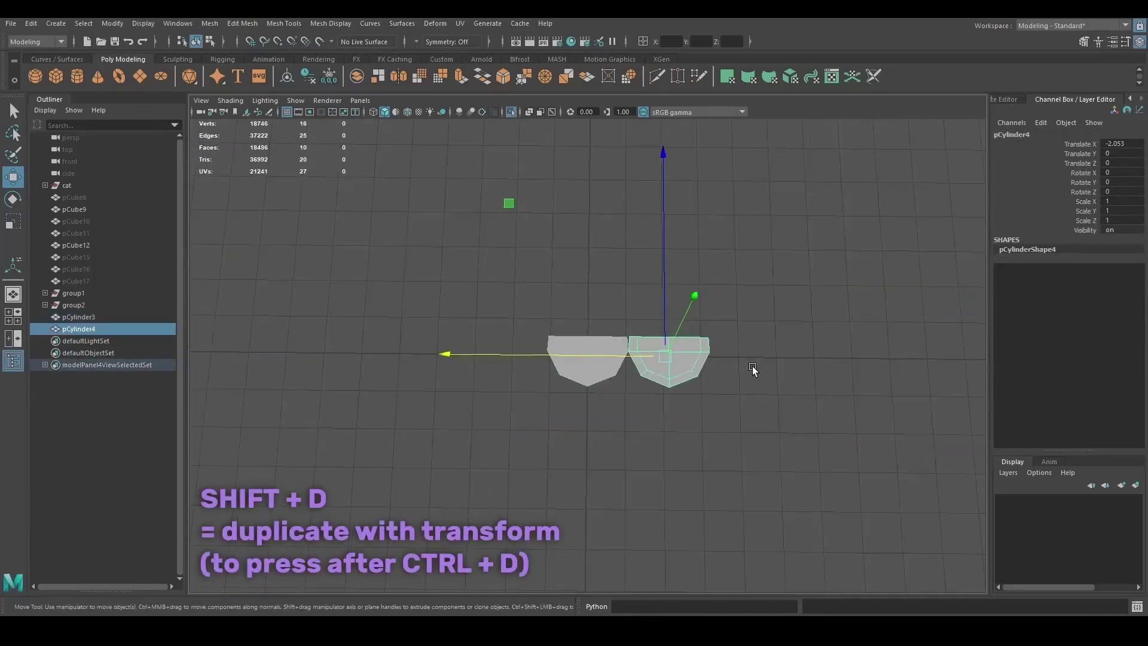
pyautogui.hotkey('shift', 'd')
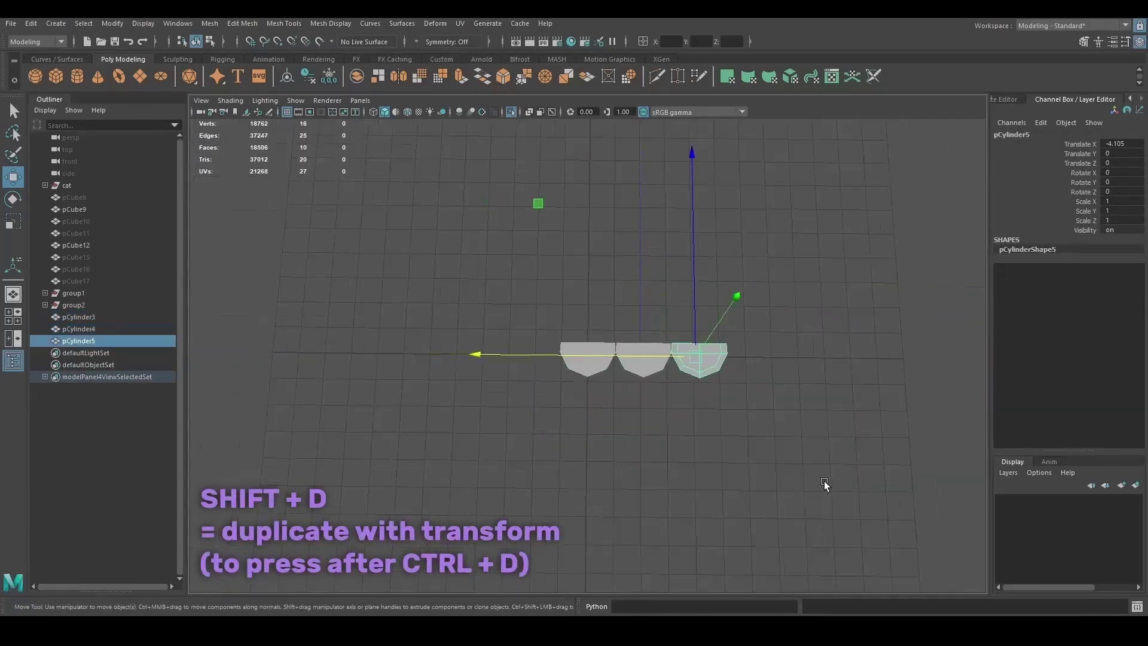
# Combine the three scallop pieces into a single mesh
pyautogui.scroll(8, 830, 471)
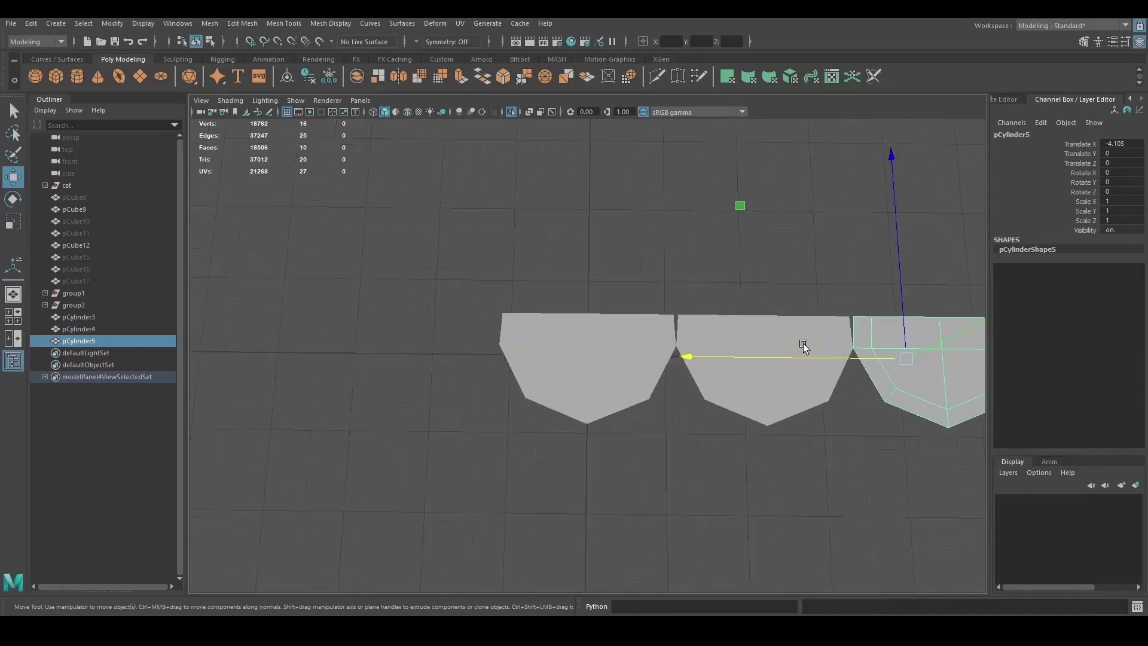
pyautogui.keyDown('alt'); pyautogui.moveTo(803, 347); pyautogui.dragTo(537, 317); pyautogui.keyUp('alt')
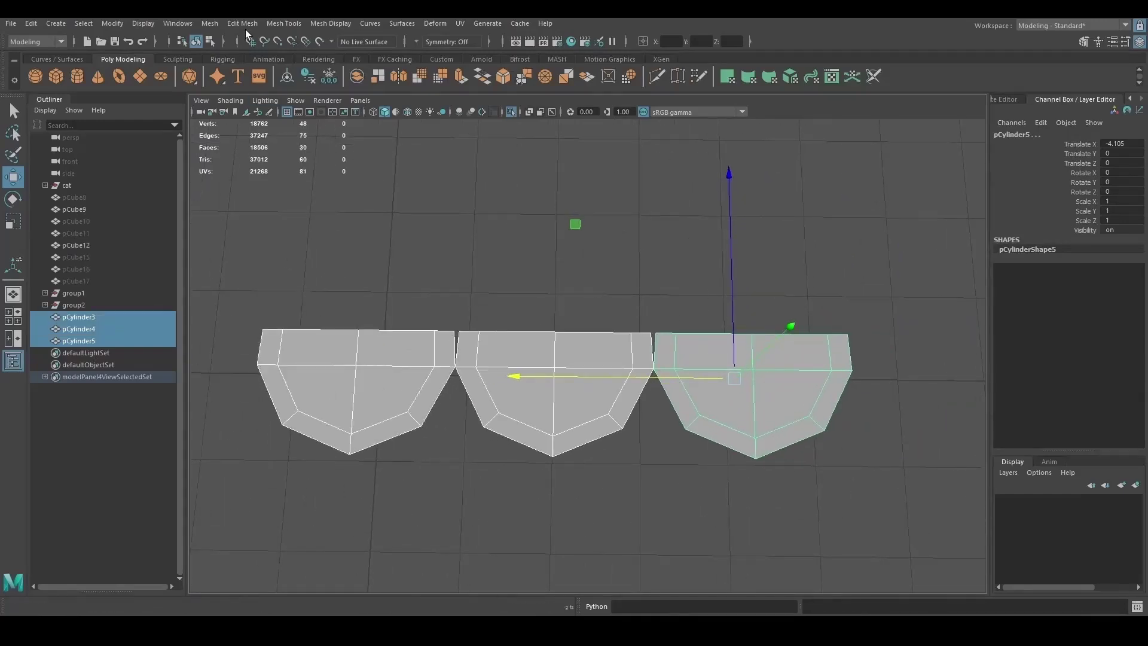
pyautogui.click(210, 23)
pyautogui.click(239, 72)
# Close the gap between the first two scallops by scaling their facing upper corner vertices together and merging them, including the shared vertices below
pyautogui.press('r')
pyautogui.rightClick(456, 237)
pyautogui.moveTo(456, 238); pyautogui.dragTo(397, 238, button='right')
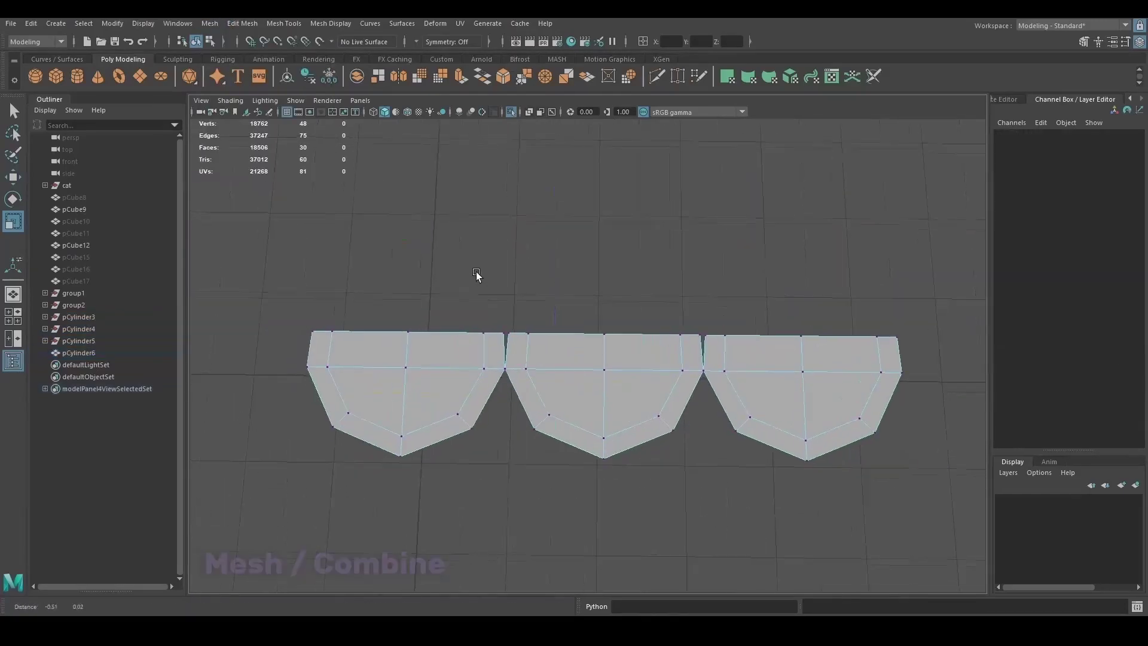
pyautogui.scroll(3, 476, 274)
pyautogui.moveTo(448, 299); pyautogui.dragTo(473, 328)
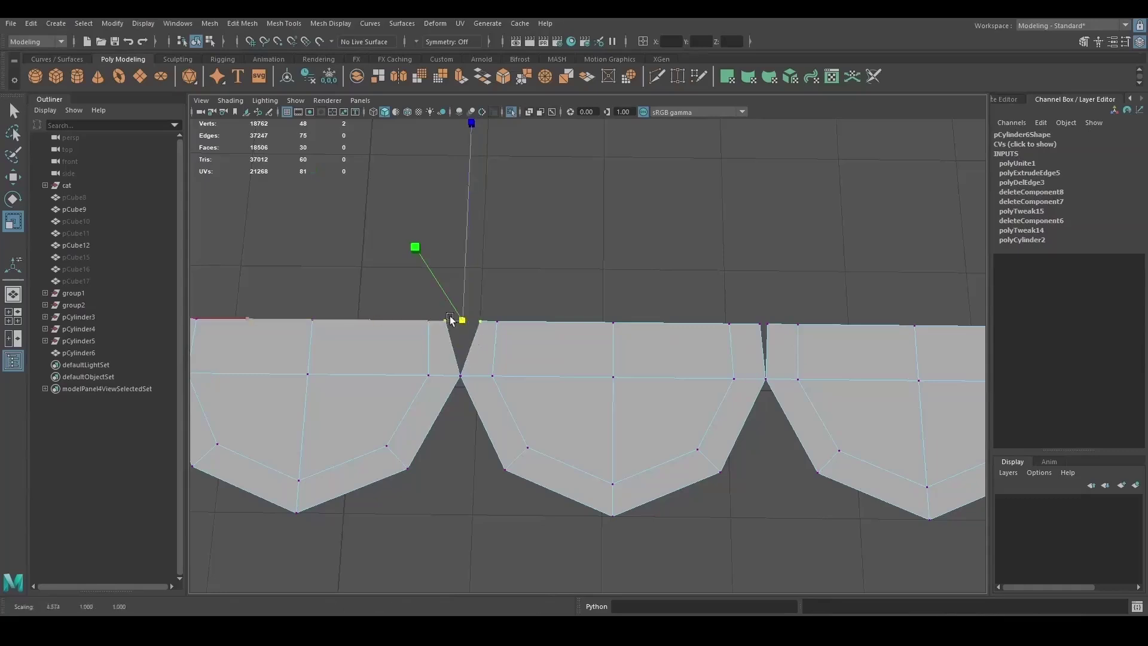
pyautogui.moveTo(525, 329); pyautogui.dragTo(479, 336, button='middle')
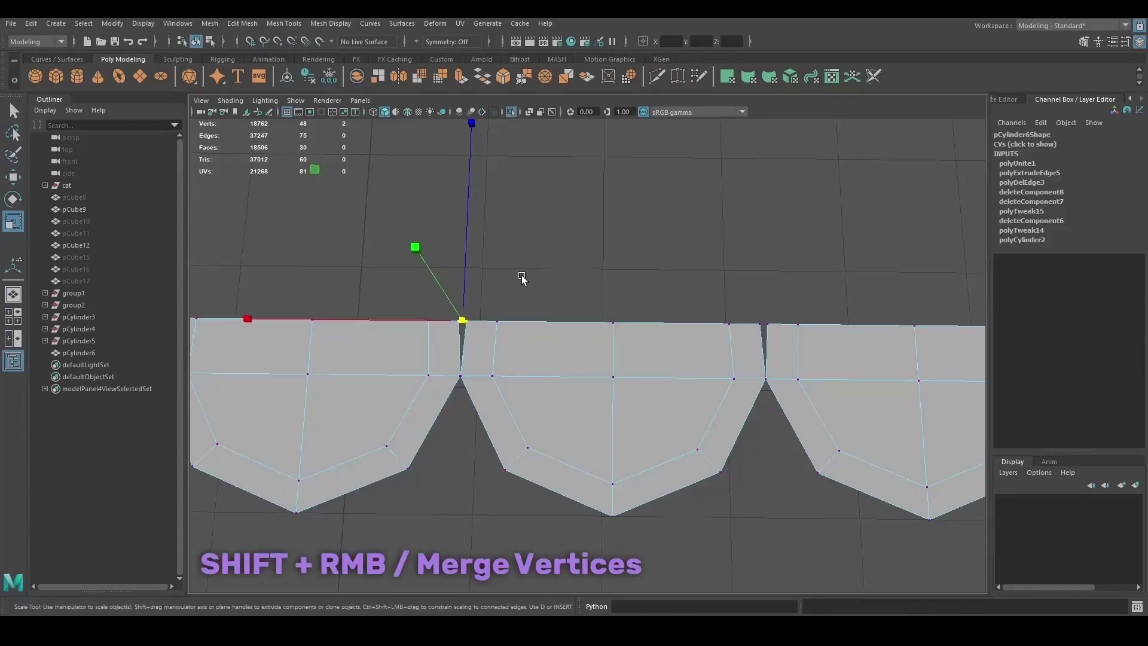
pyautogui.keyDown('shift'); pyautogui.moveTo(566, 256); pyautogui.dragTo(549, 169, button='right'); pyautogui.keyUp('shift')
pyautogui.moveTo(469, 389); pyautogui.dragTo(446, 359)
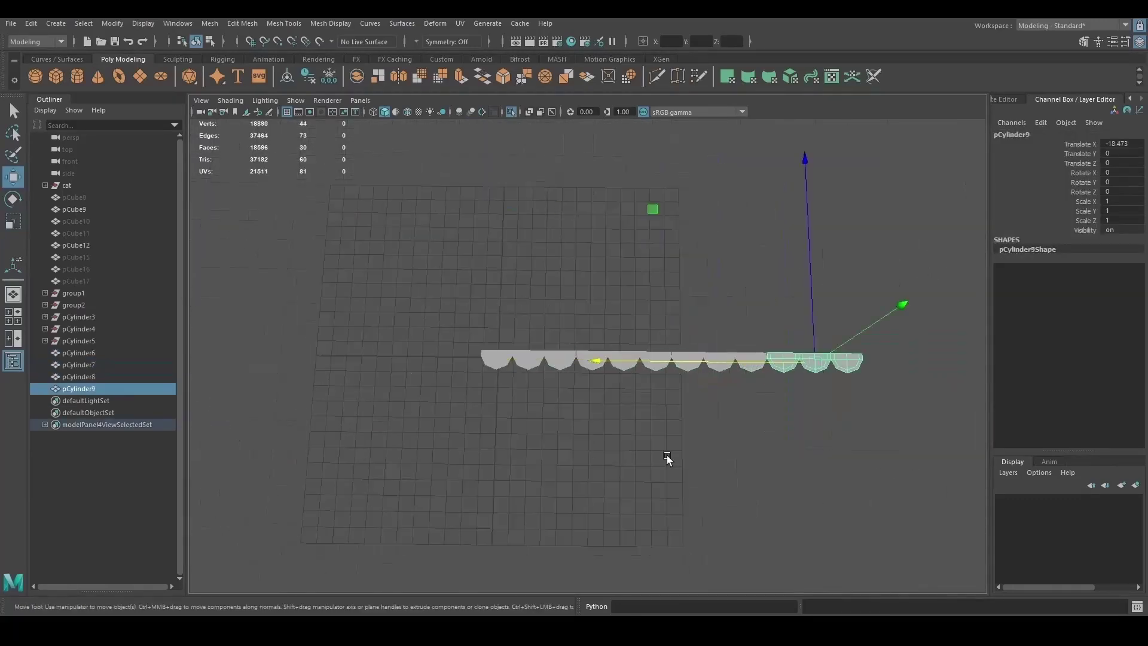
# Combine the row of repeated scallop strips into a single mesh and merge the vertices where the strips meet
pyautogui.click(206, 25)
pyautogui.click(233, 66)
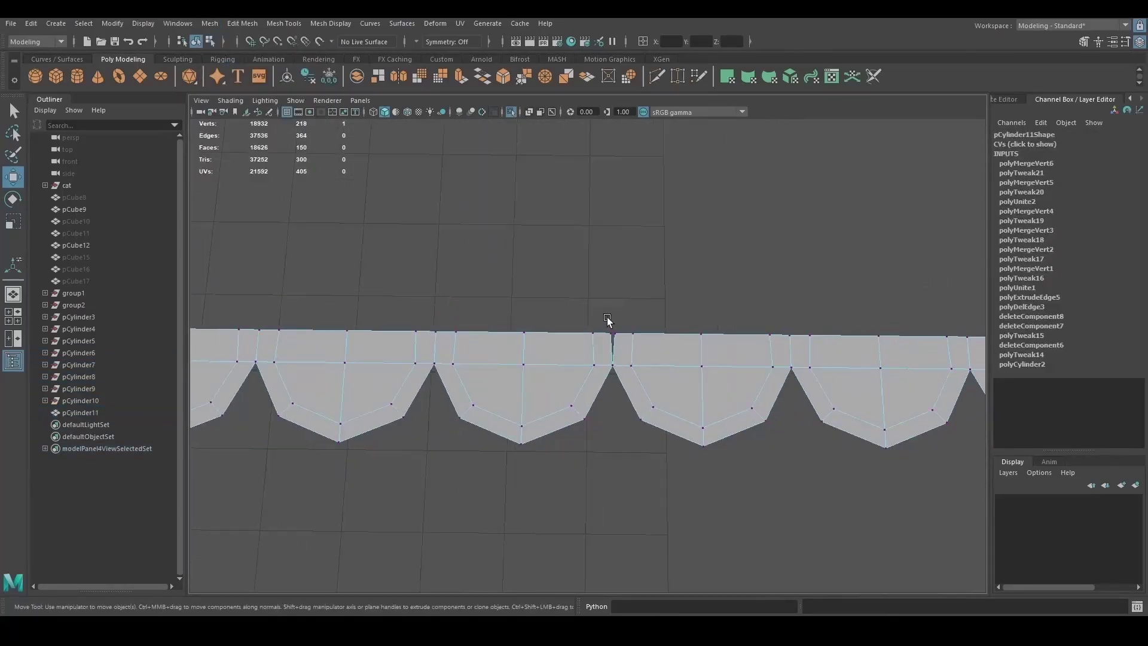
pyautogui.scroll(3, 607, 325)
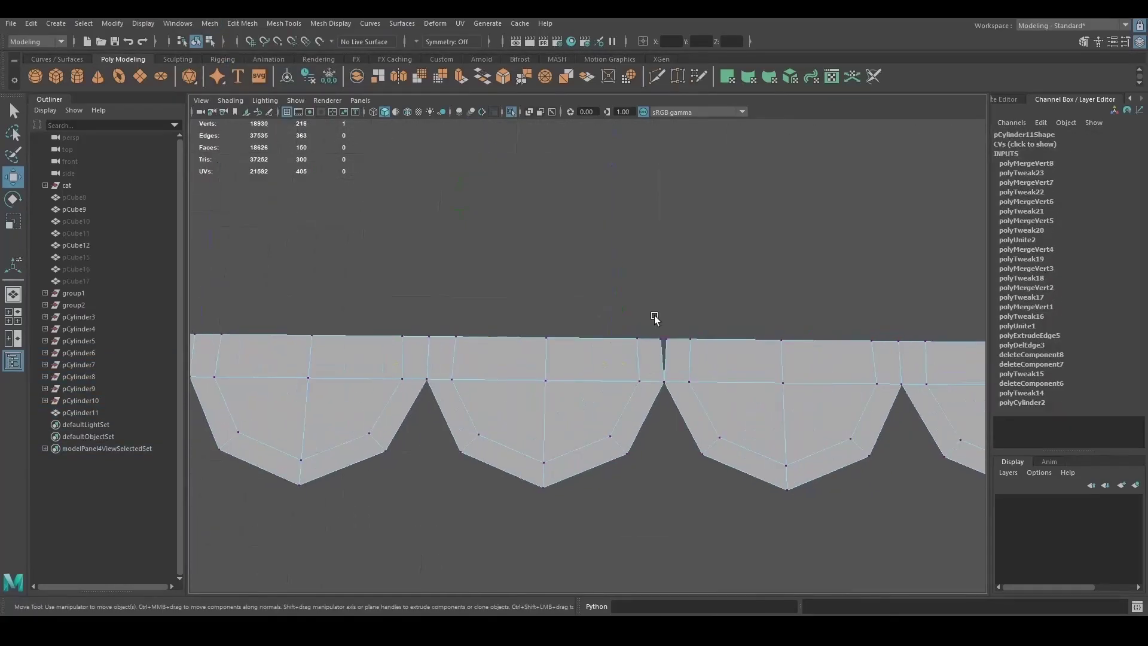
pyautogui.click(800, 324)
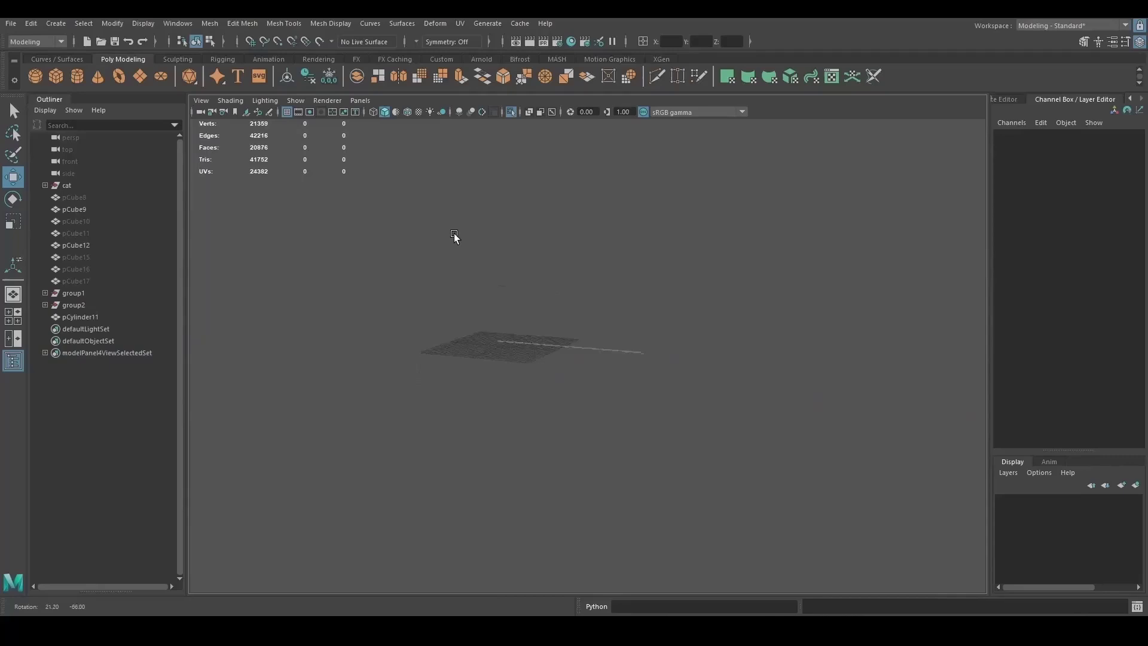
# Duplicate the long scallop strip and offset the copy to Translate Z -9.259
pyautogui.click(85, 317)
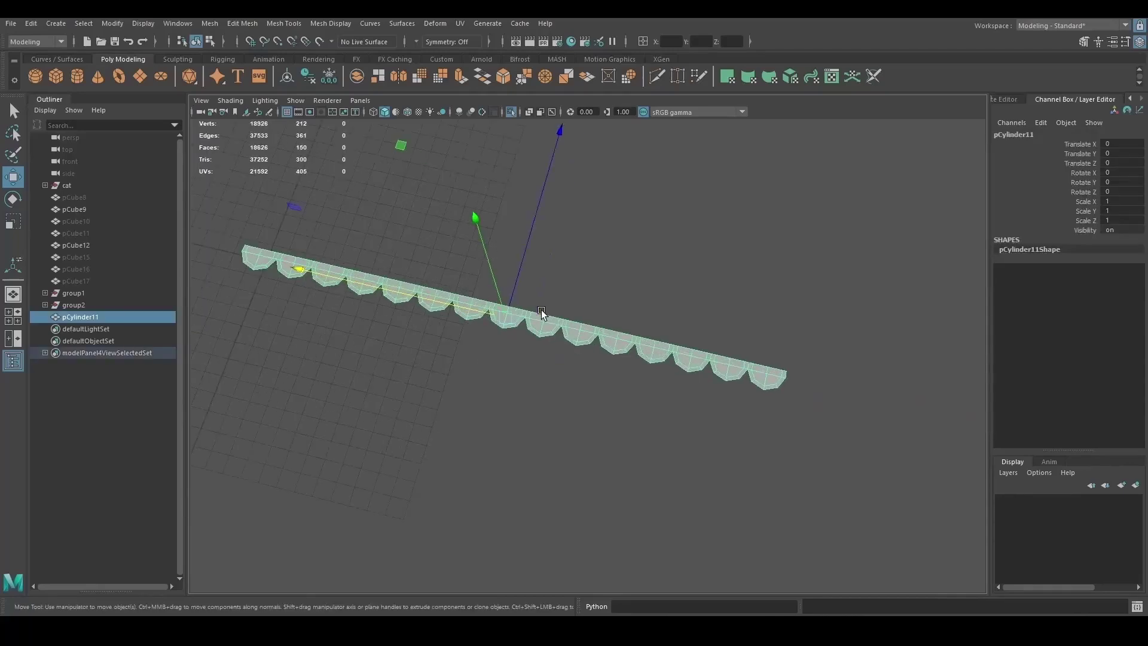
pyautogui.moveTo(532, 224); pyautogui.dragTo(528, 187)
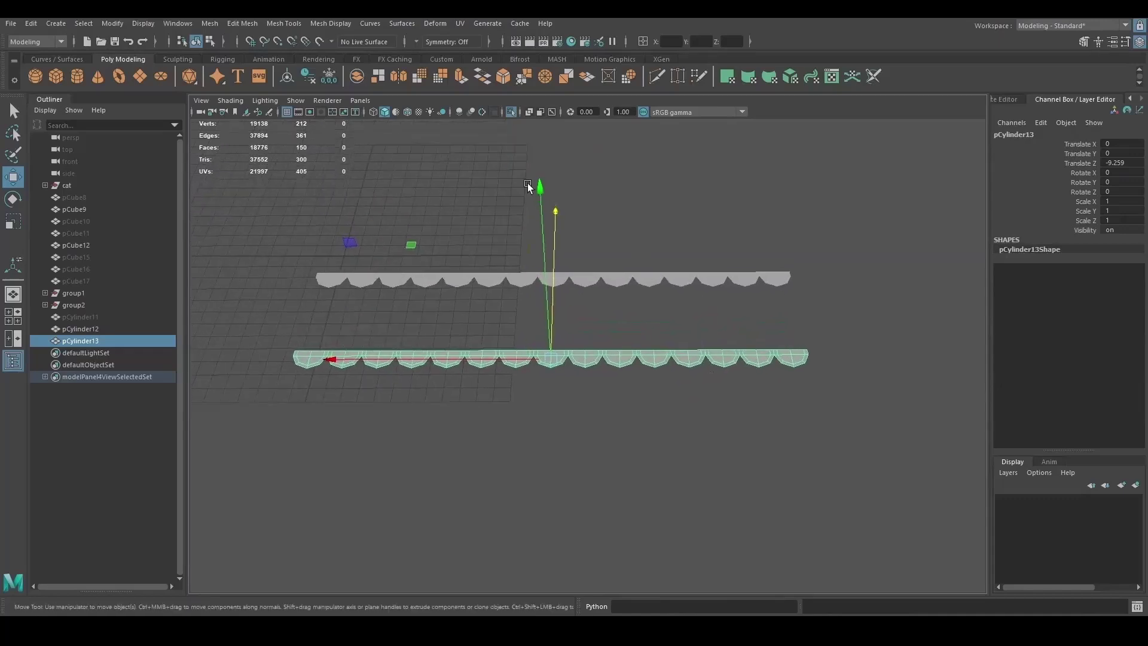
# Add a nonlinear Bend deformer to the offset scallop strip and open the attributes of its bend1 node
pyautogui.click(429, 22)
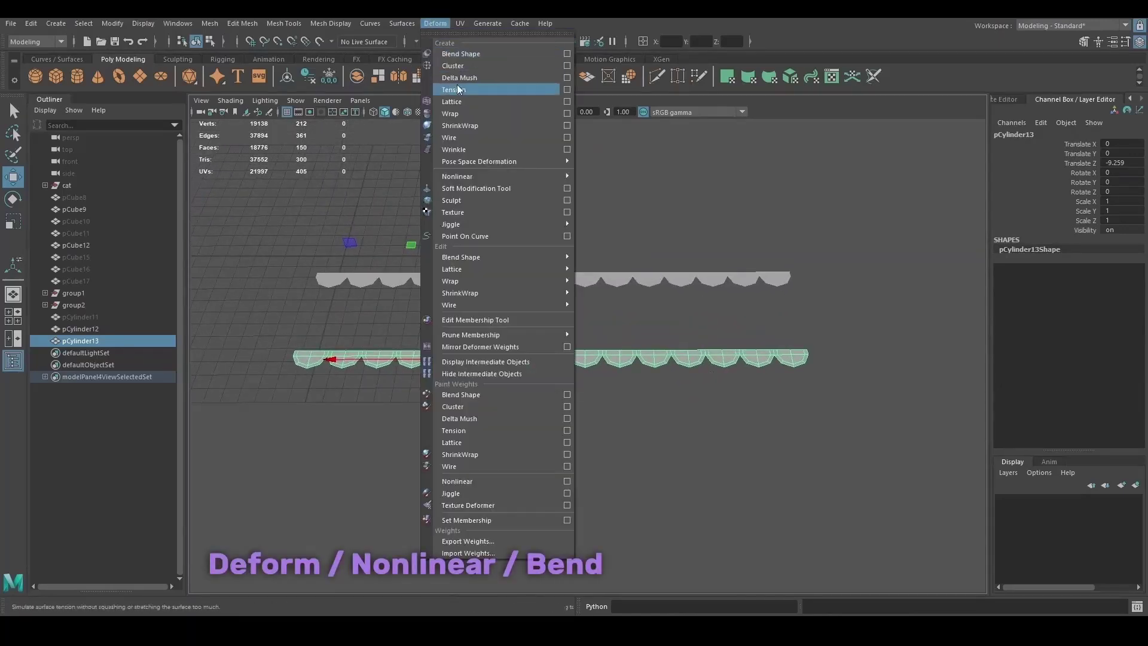
pyautogui.moveTo(483, 174)
pyautogui.click(600, 185)
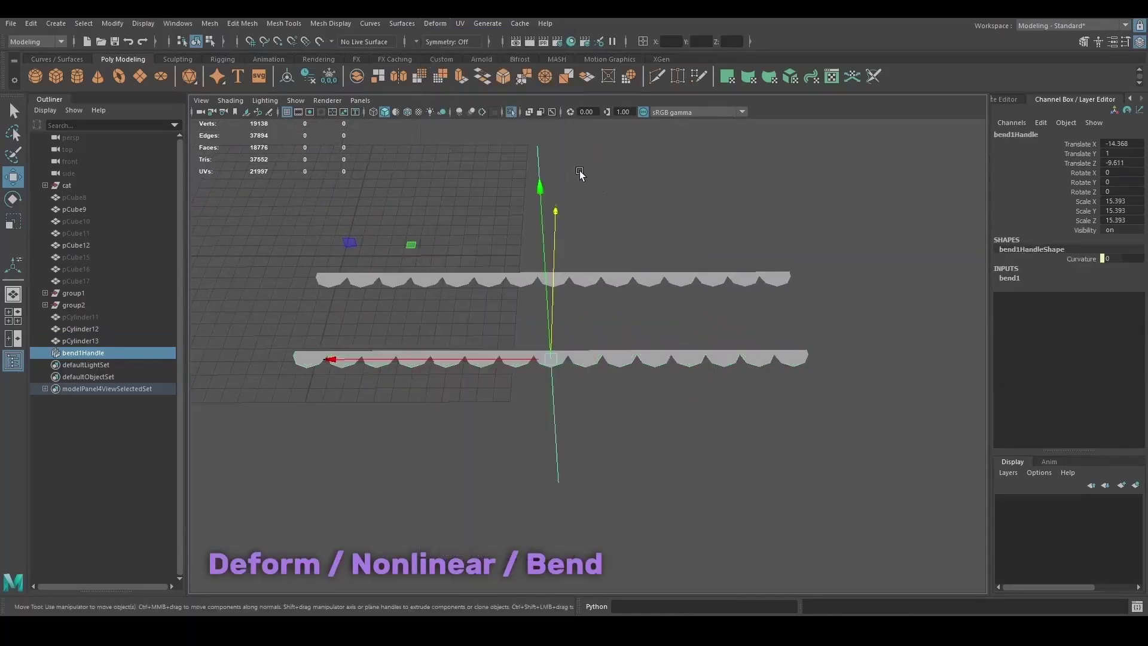
pyautogui.click(1112, 41)
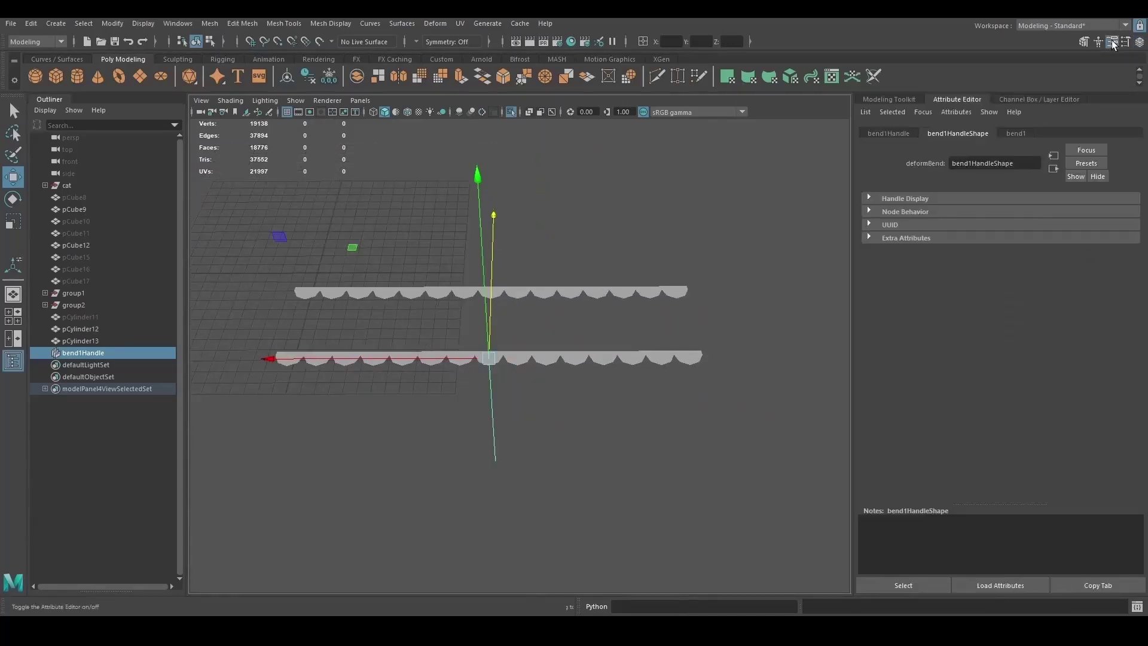
pyautogui.click(1015, 133)
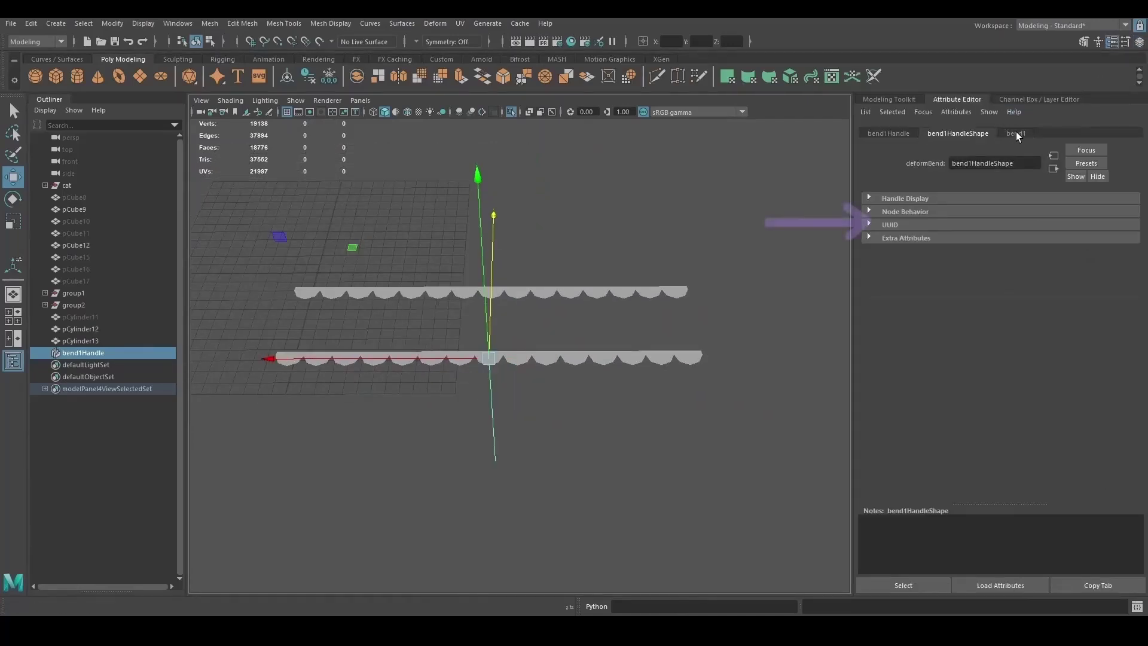